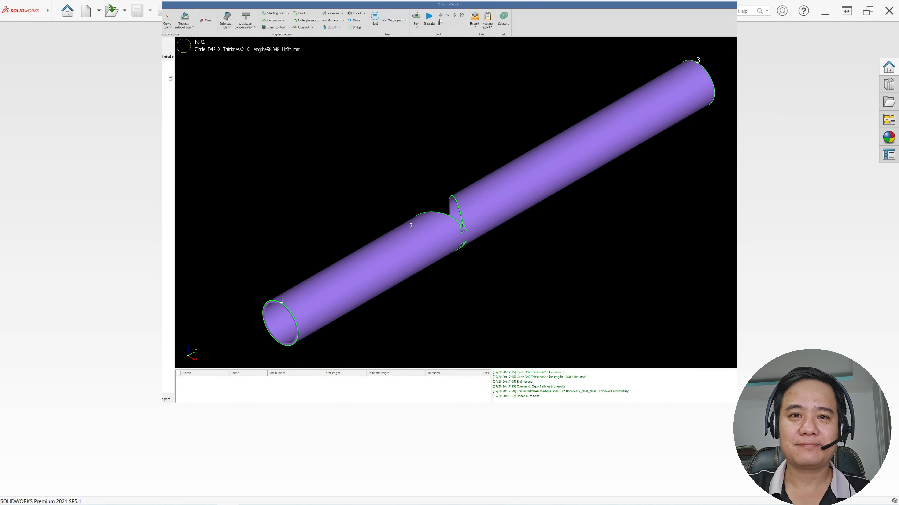
pyautogui.click(432, 17)
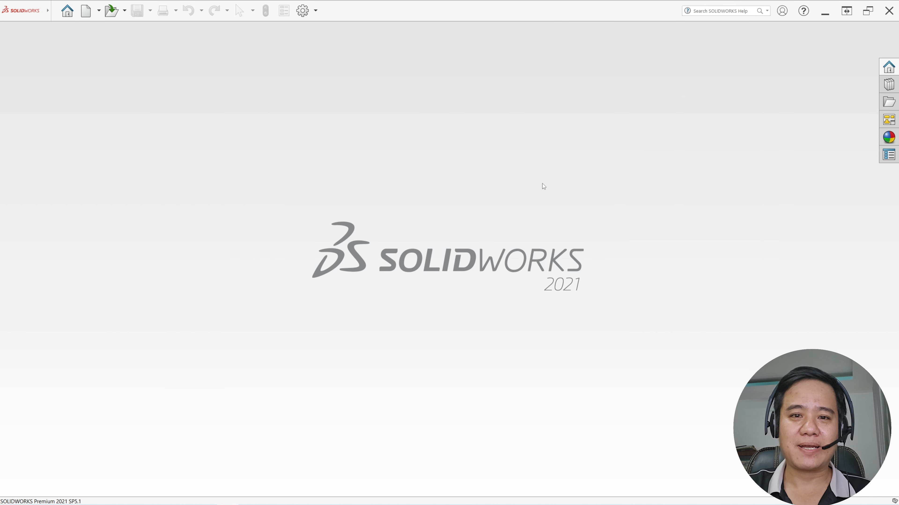
# - Create a new part document and start a sketch on the Front Plane
pyautogui.click(86, 10)
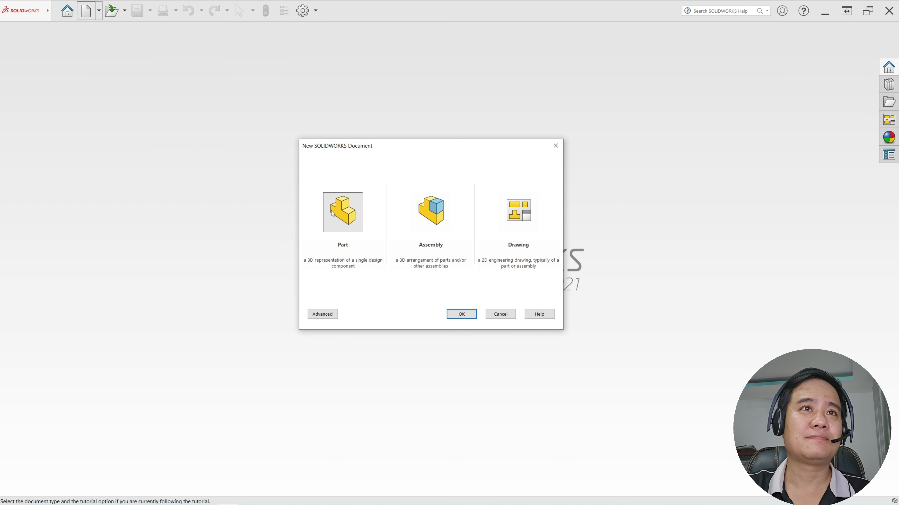
pyautogui.click(461, 314)
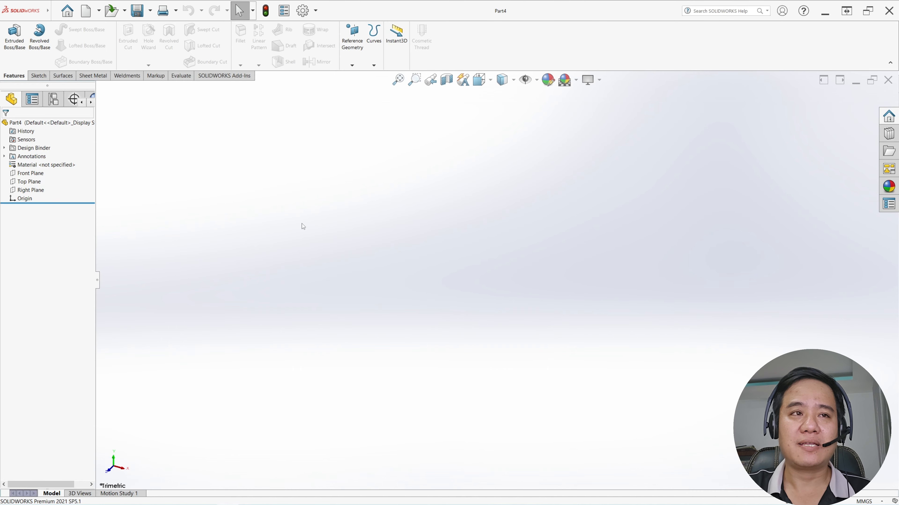
pyautogui.click(30, 173)
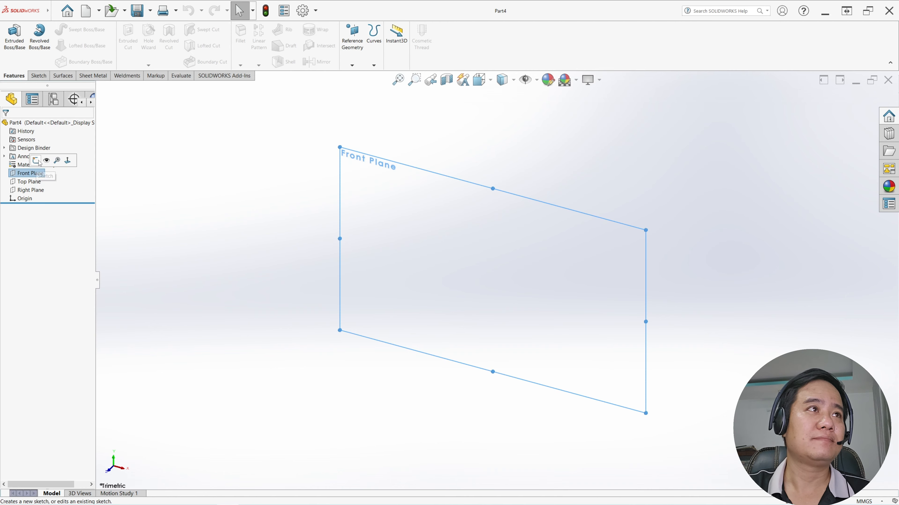
pyautogui.click(35, 161)
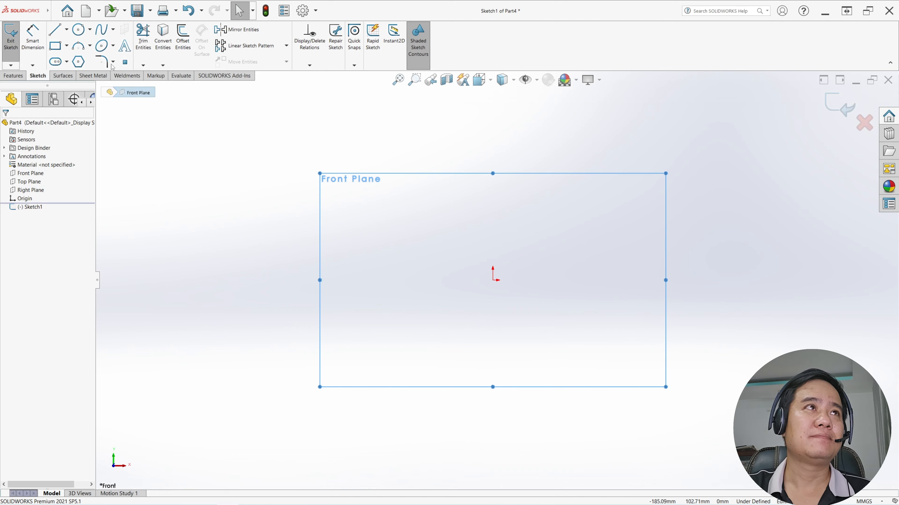
# - Sketch a slanted line from the upper right down to the origin, then a horizontal line about 79 mm long to the right
pyautogui.click(55, 29)
pyautogui.click(603, 157)
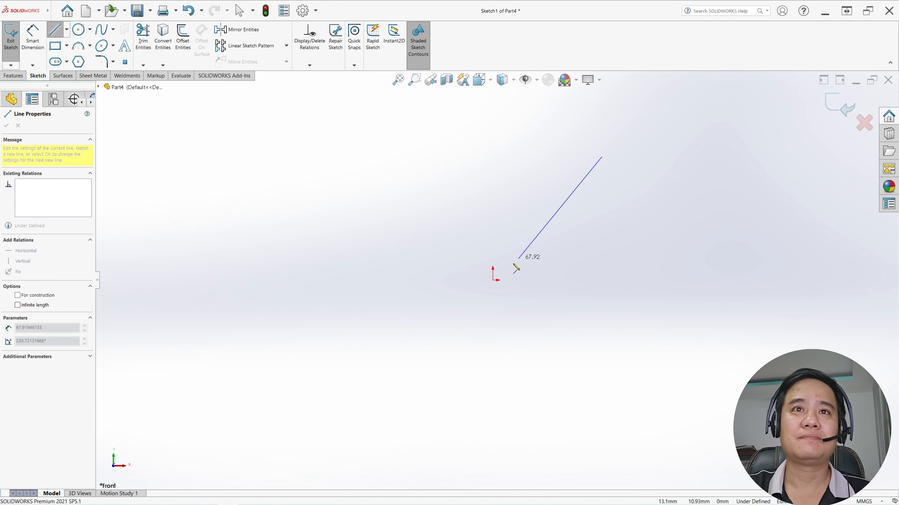
pyautogui.click(492, 280)
pyautogui.click(647, 280)
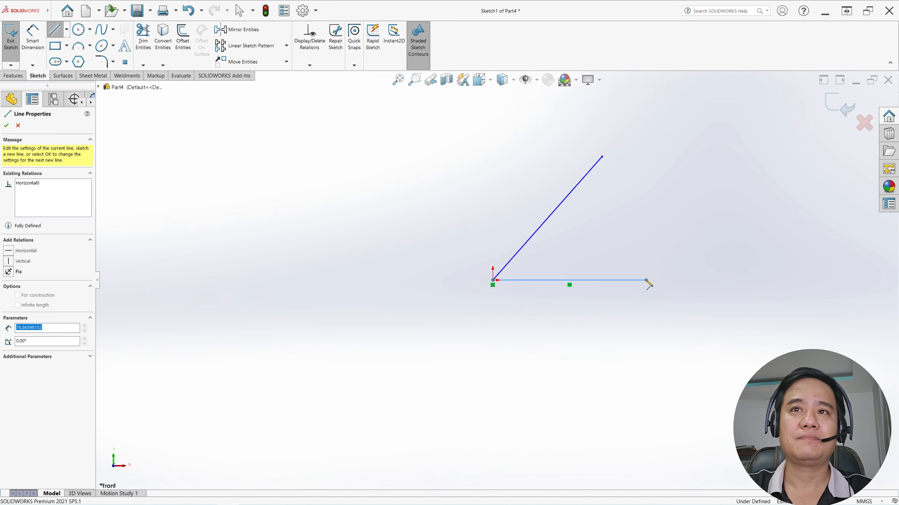
pyautogui.press('Escape')
pyautogui.press('Escape')
# - Dimension the horizontal line and the slanted line to 200 mm each
pyautogui.click(31, 35)
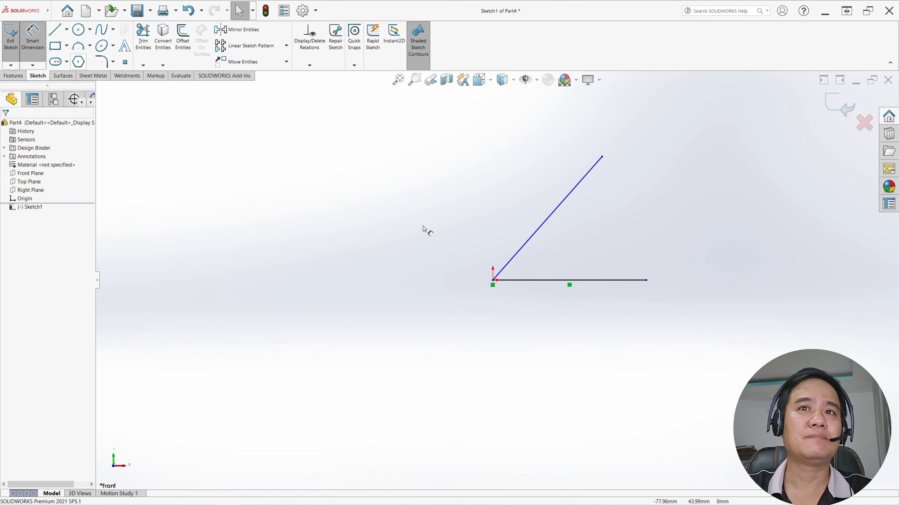
pyautogui.click(542, 280)
pyautogui.click(548, 315)
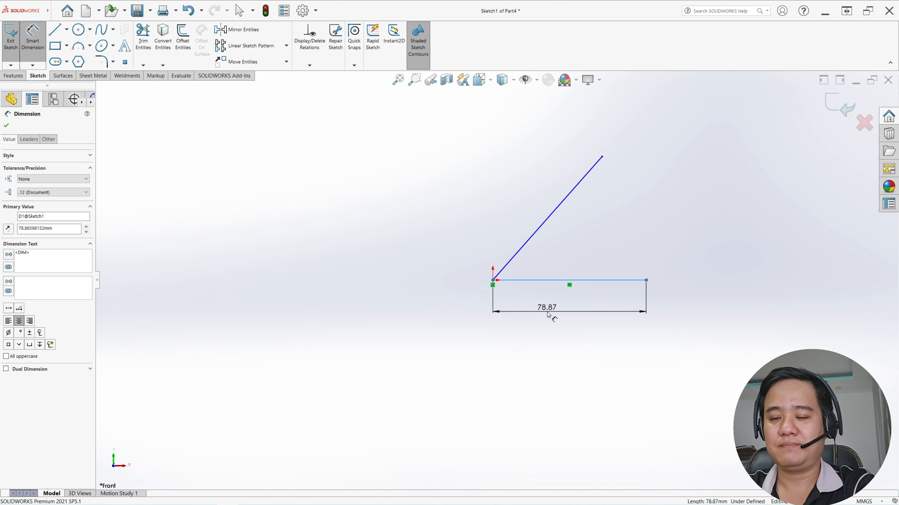
pyautogui.write('200')
pyautogui.press('Return')
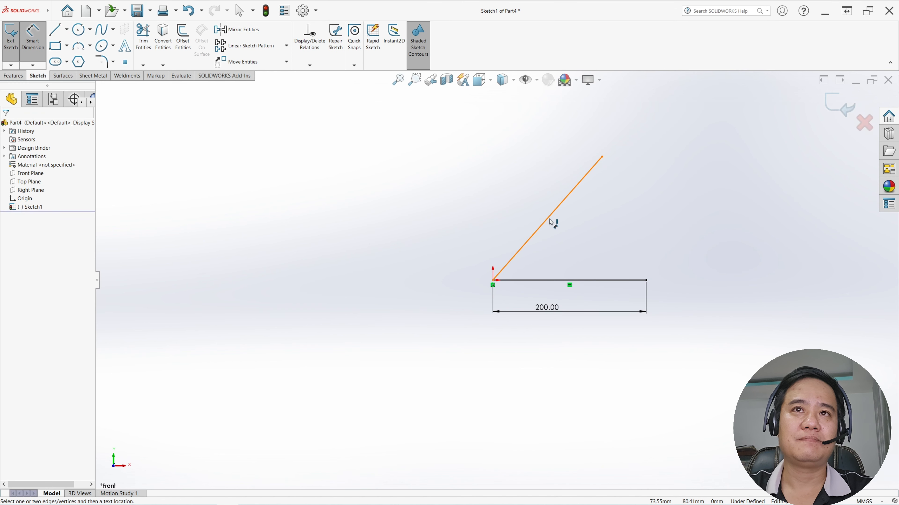
pyautogui.click(548, 219)
pyautogui.click(522, 199)
pyautogui.write('200')
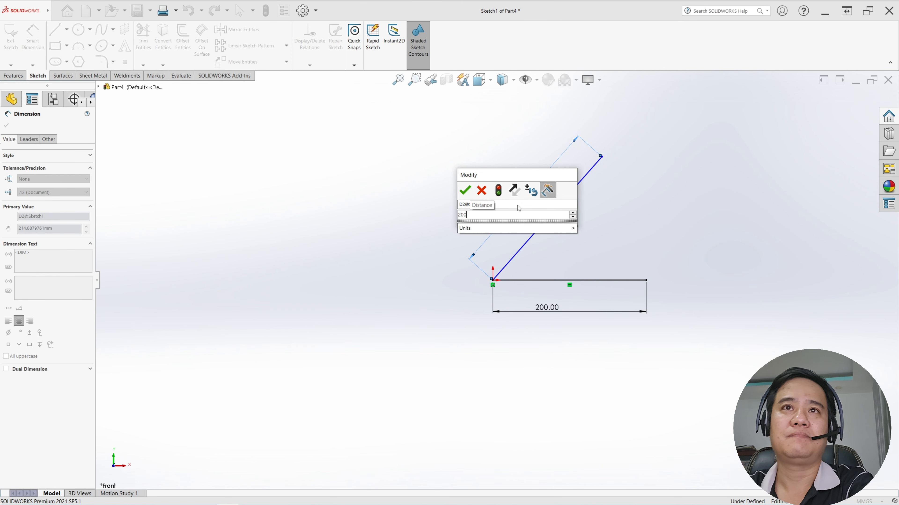
pyautogui.press('Return')
# - Dimension the angle between the two lines to 60° and exit the sketch
pyautogui.click(540, 233)
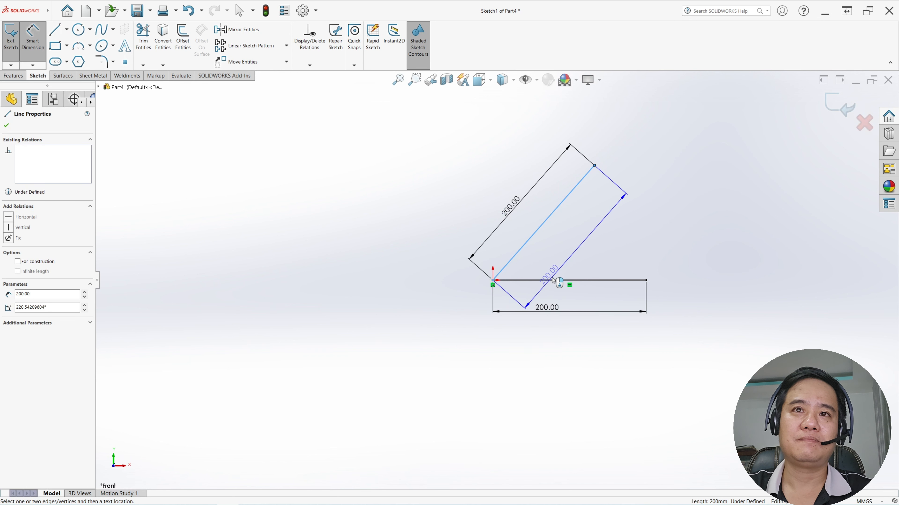
pyautogui.click(551, 280)
pyautogui.click(552, 262)
pyautogui.write('60')
pyautogui.press('Return')
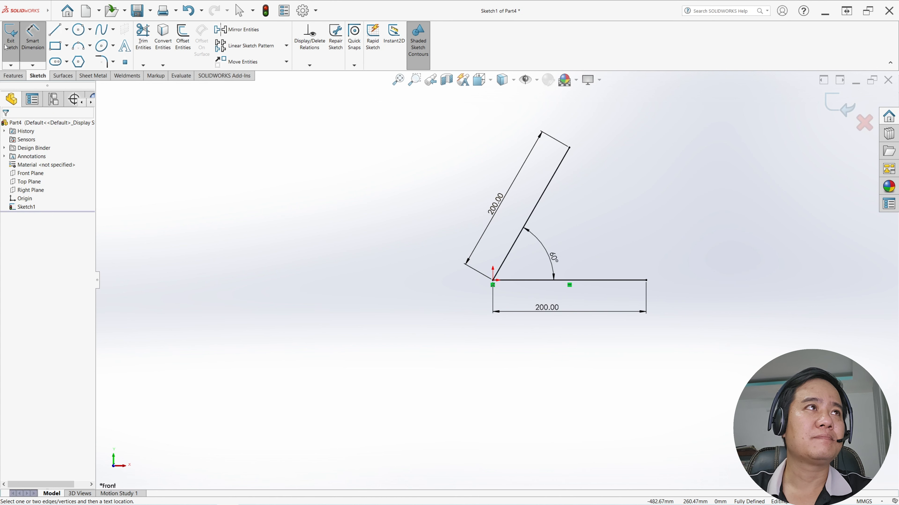
pyautogui.click(10, 39)
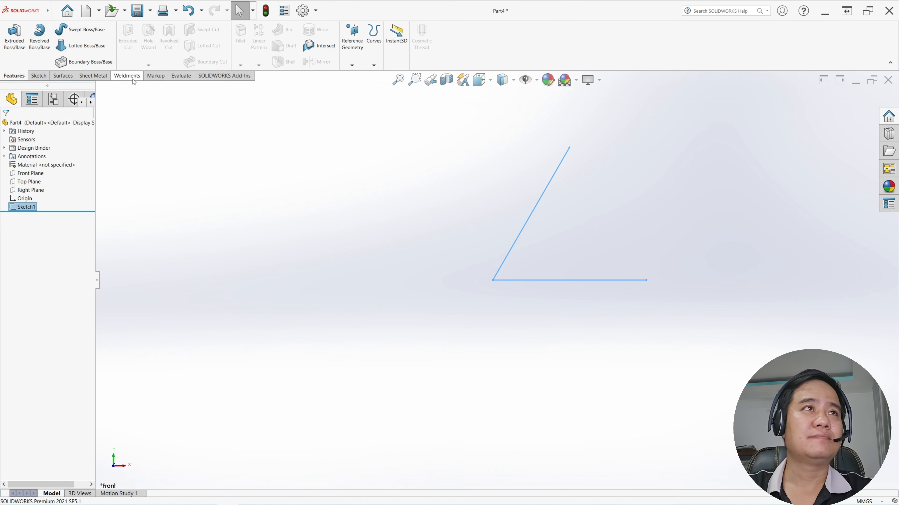
# - Start a weldment structural member with the iso standard, pipe type and 21.3 x 2.3 size
pyautogui.click(127, 76)
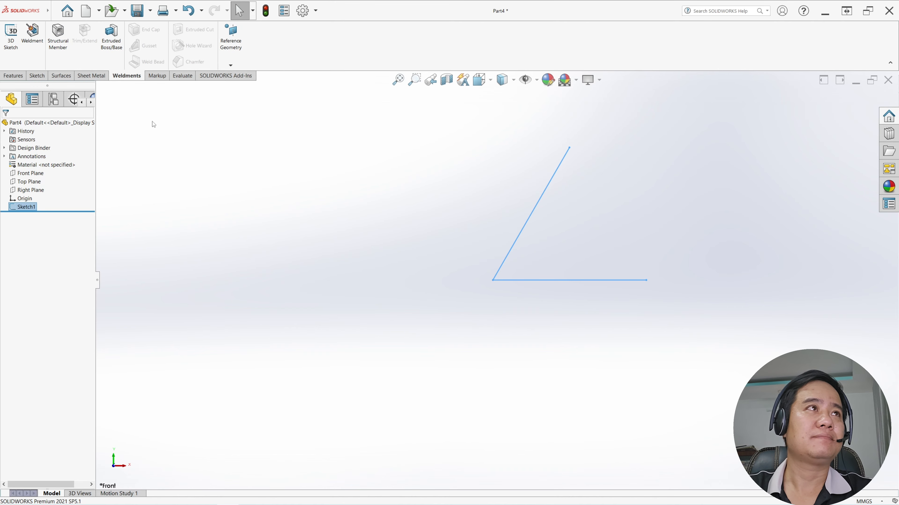
pyautogui.click(58, 43)
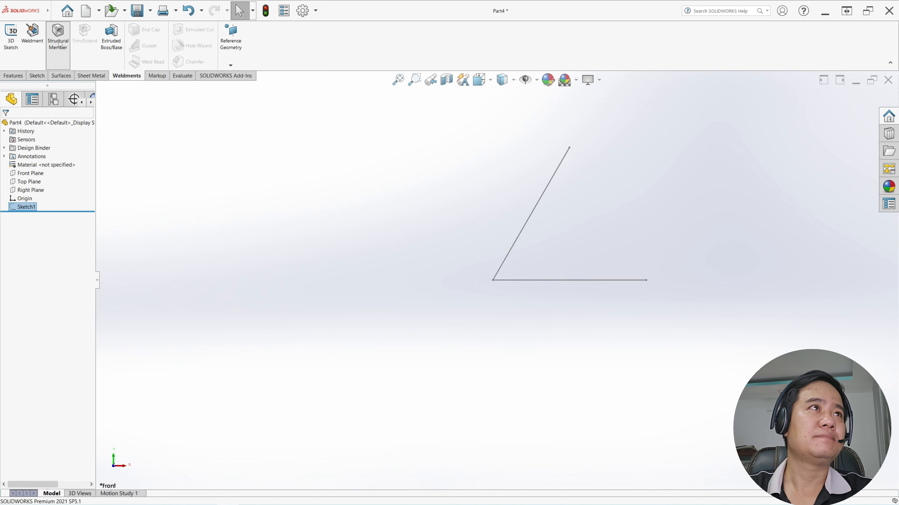
pyautogui.click(41, 178)
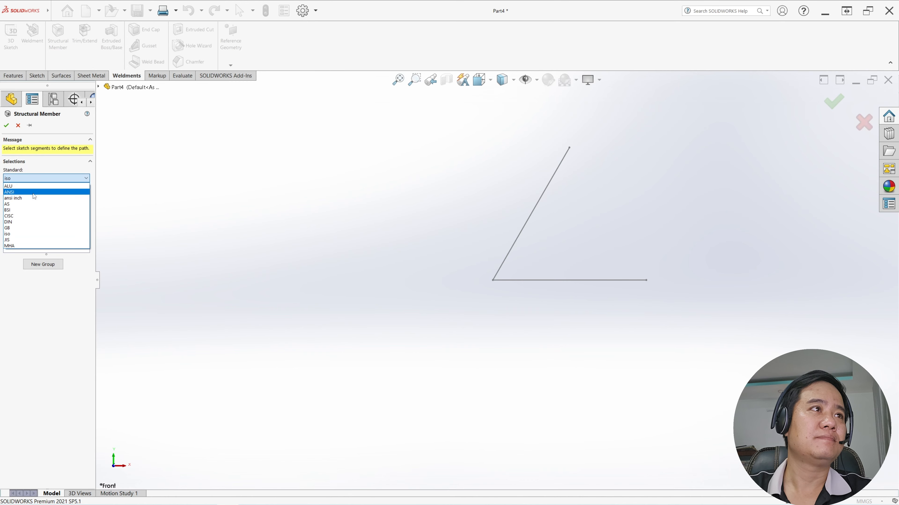
pyautogui.click(22, 237)
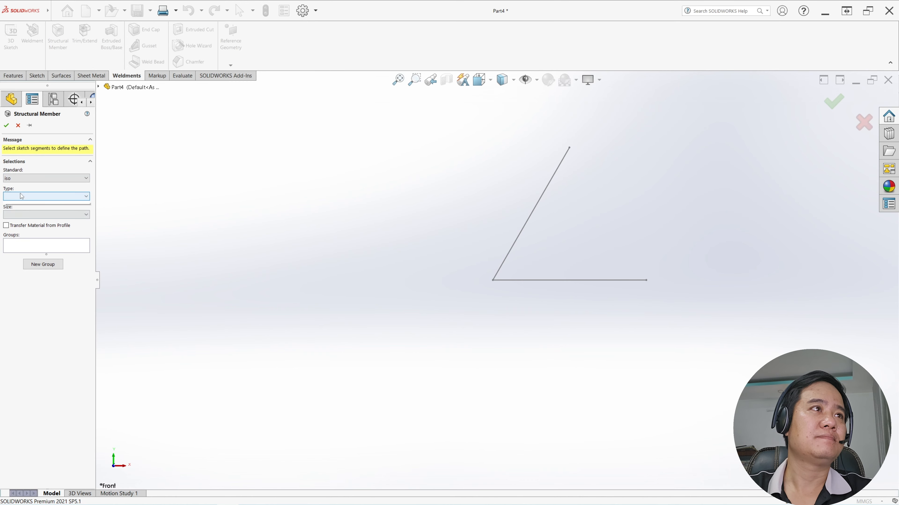
pyautogui.click(20, 196)
pyautogui.click(29, 217)
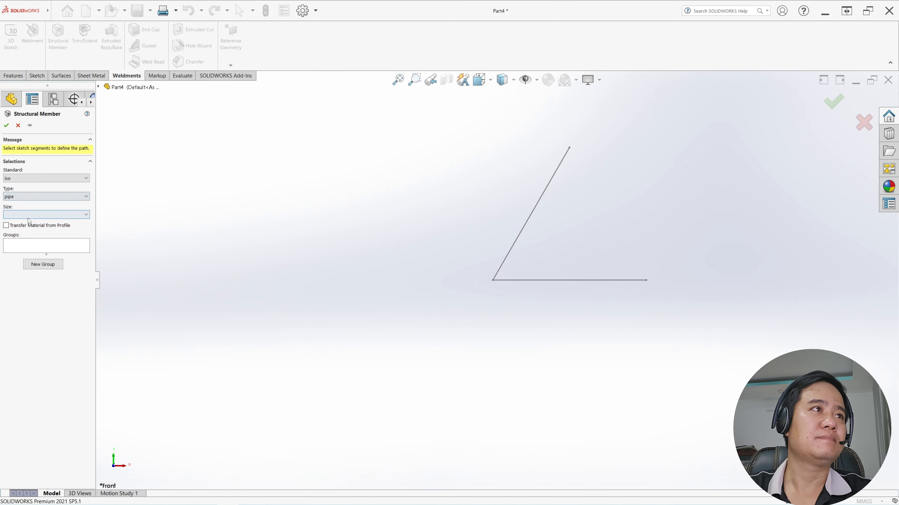
pyautogui.click(29, 214)
pyautogui.click(29, 222)
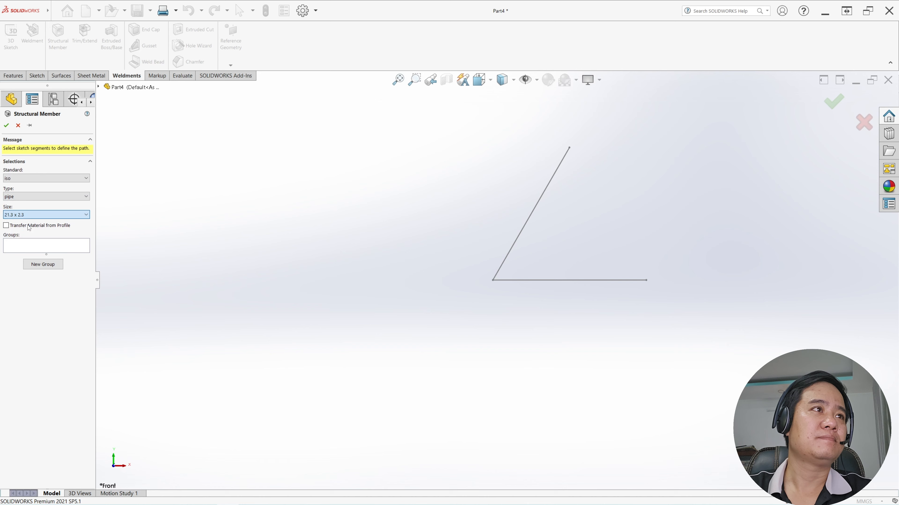
# - Add the slanted and horizontal sketch lines as path segments of the structural member group
pyautogui.click(32, 247)
pyautogui.click(531, 223)
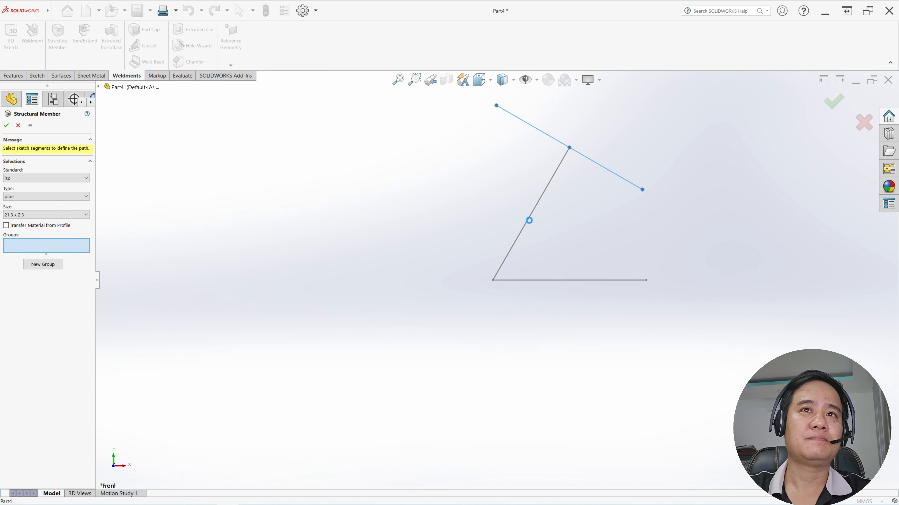
pyautogui.click(553, 282)
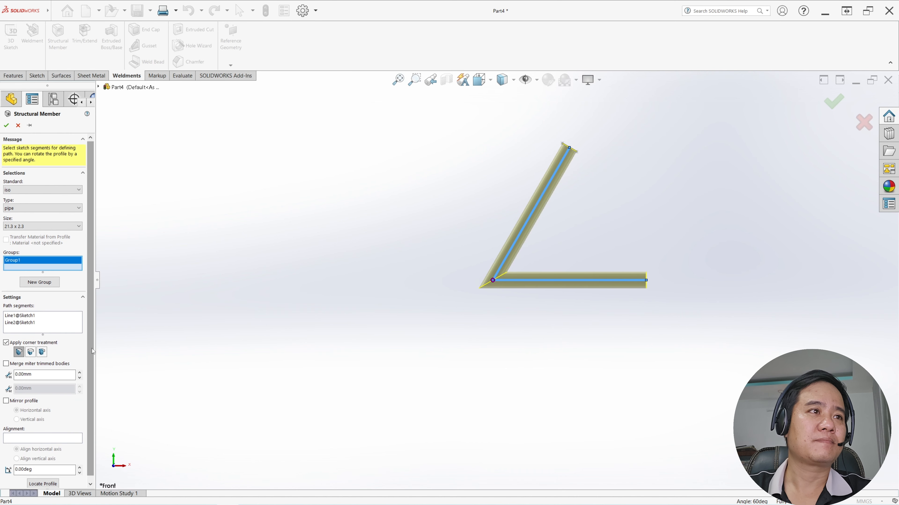
# - Set the gap between connected segments in the same group to 0.5 mm
pyautogui.scroll(-1, 36, 368)
pyautogui.moveTo(31, 369); pyautogui.dragTo(30, 370)
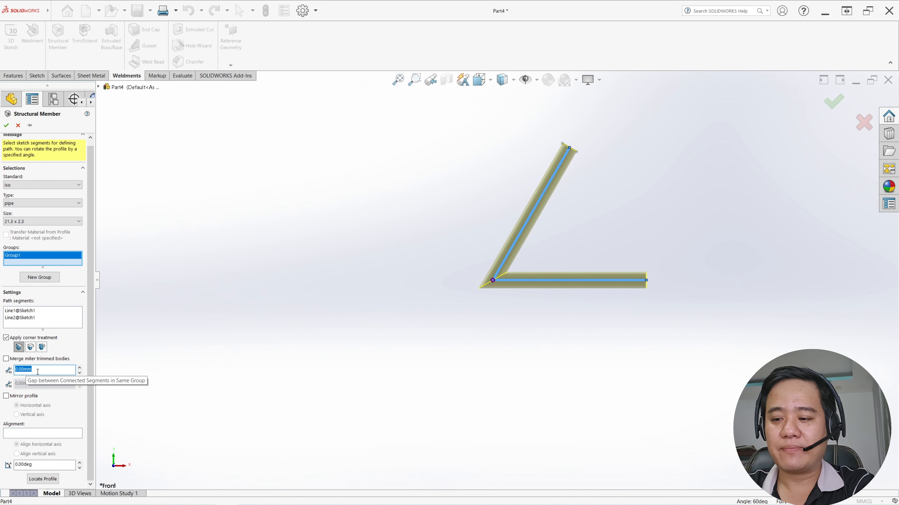
pyautogui.write('0.5')
pyautogui.press('Return')
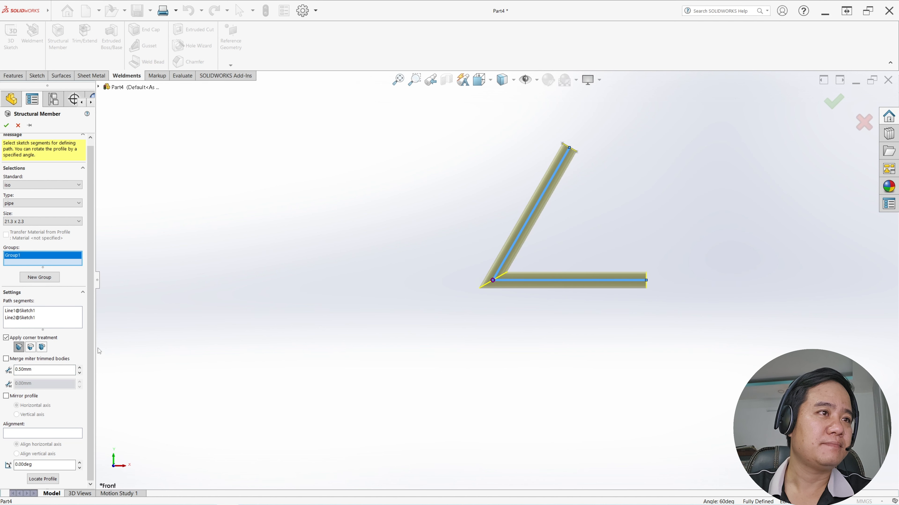
pyautogui.moveTo(95, 346); pyautogui.dragTo(95, 346)
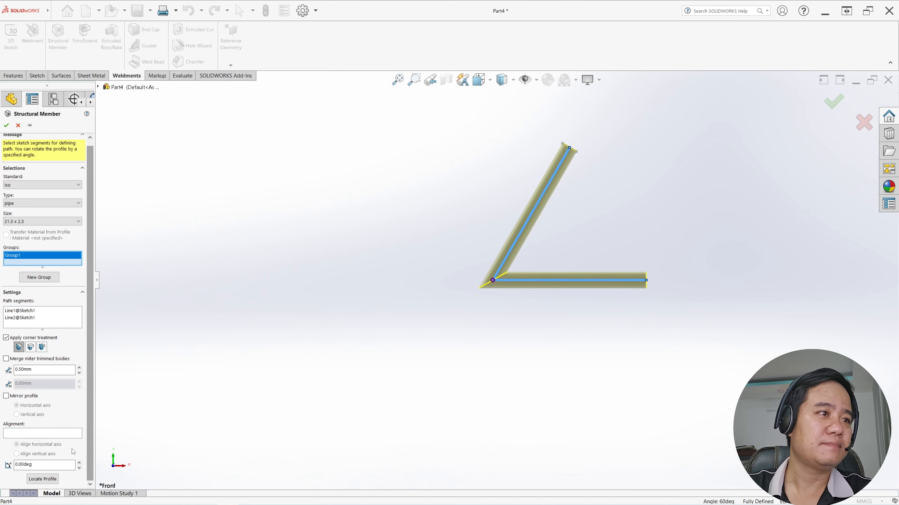
# - Relocate the pipe profile so a point on its outer circle coincides with the path end, and accept the structural member
pyautogui.click(42, 479)
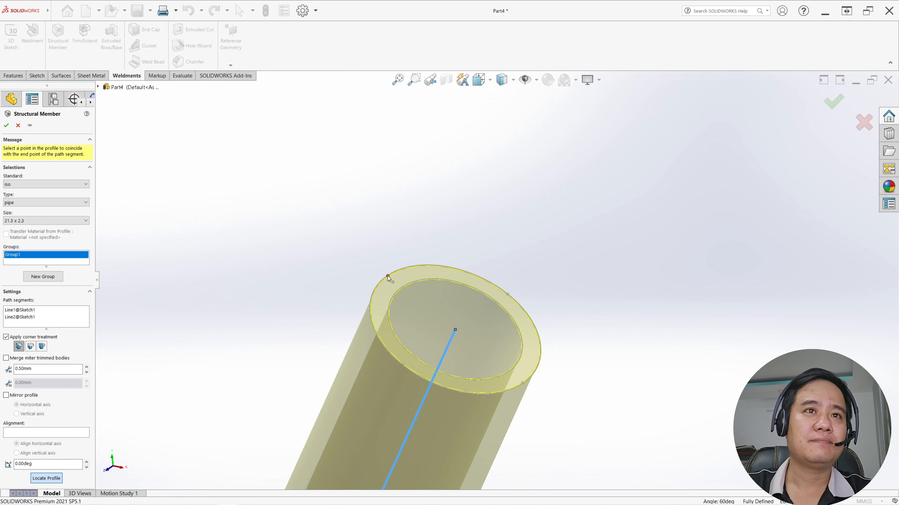
pyautogui.click(388, 276)
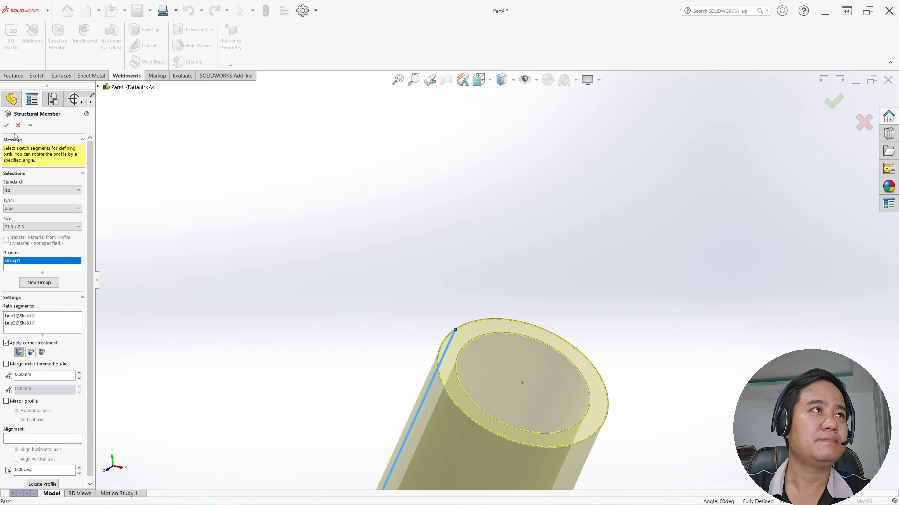
pyautogui.click(6, 126)
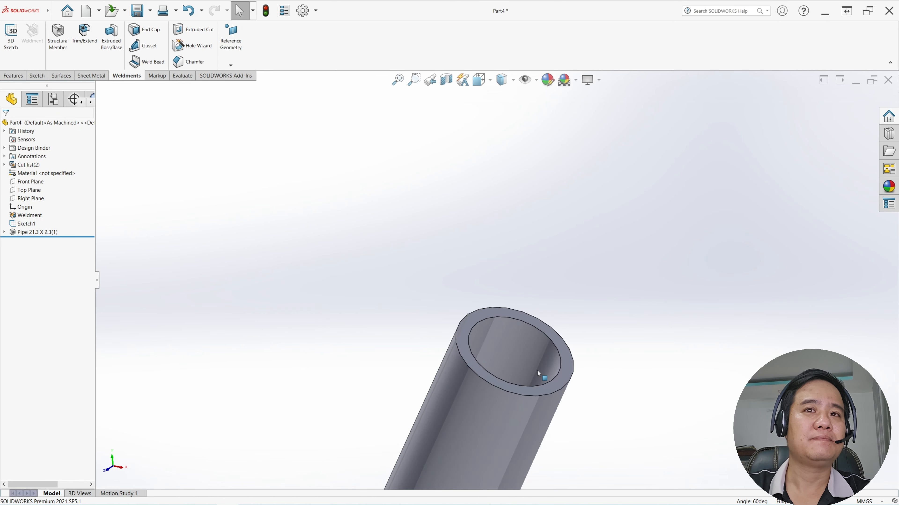
pyautogui.scroll(5, 537, 369)
pyautogui.scroll(-3, 506, 361)
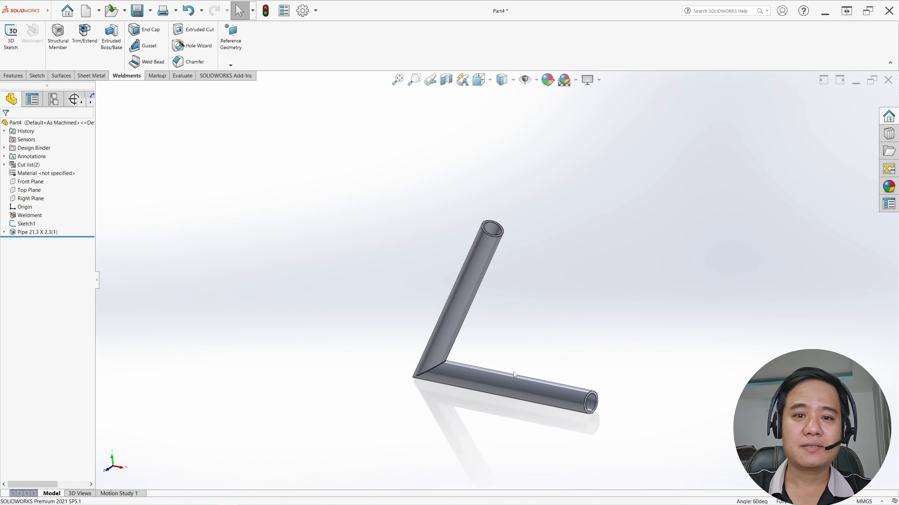
# - Edit the profile sketch of the pipe member and set its outer diameter to 34 mm
pyautogui.click(4, 231)
pyautogui.click(35, 248)
pyautogui.click(36, 234)
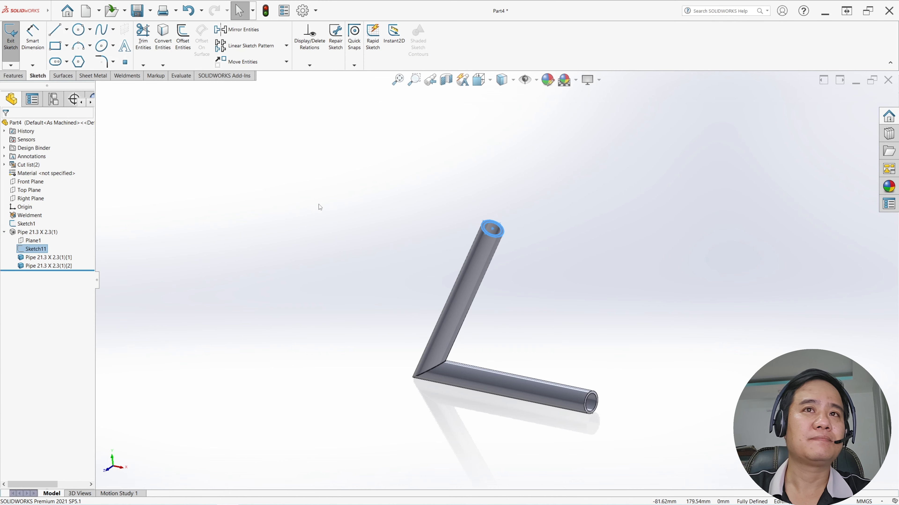
pyautogui.scroll(-5, 389, 411)
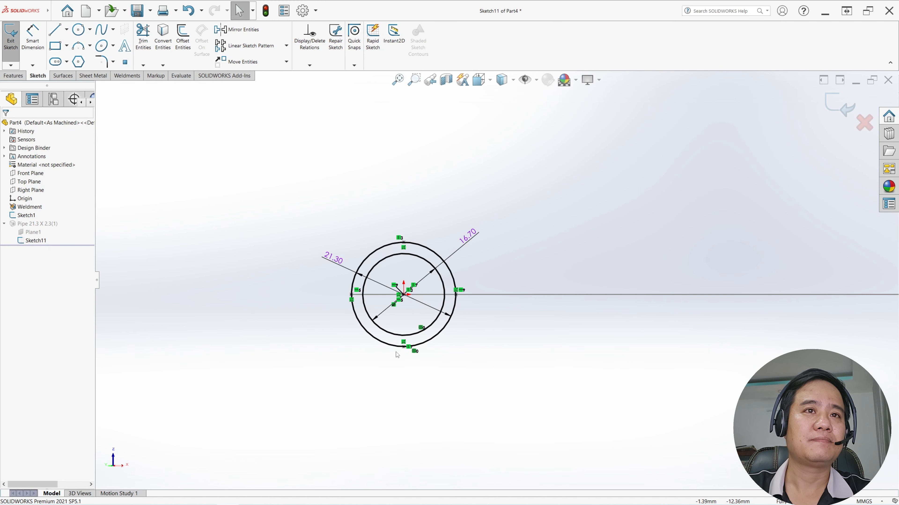
pyautogui.doubleClick(336, 260)
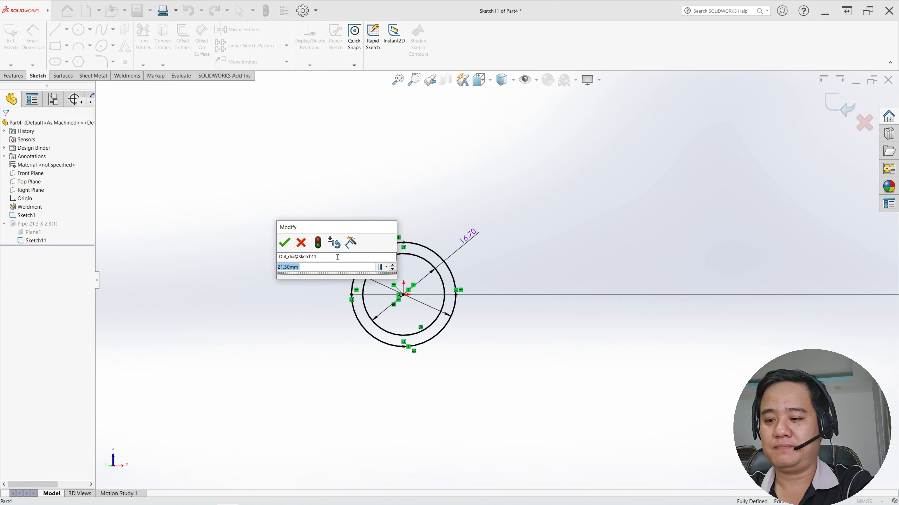
pyautogui.write('34')
pyautogui.press('Return')
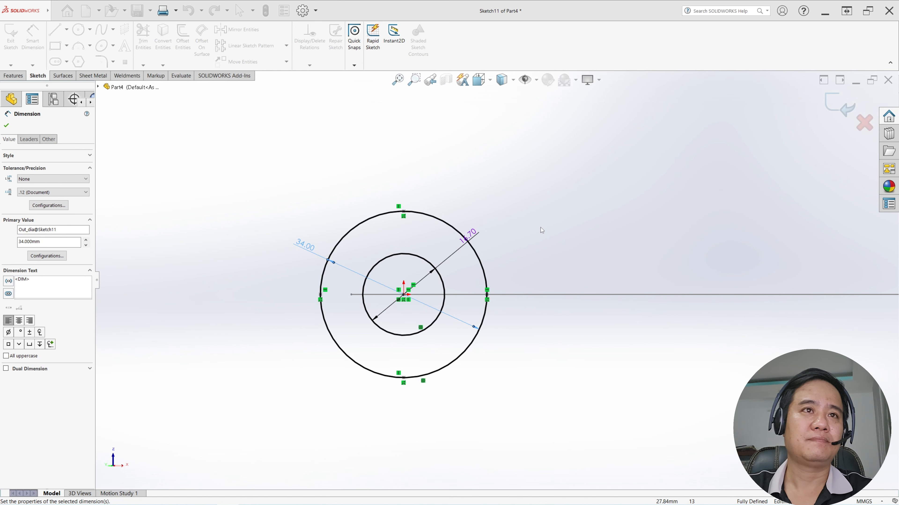
# - Set the inner diameter of the pipe profile to 31 mm, moving its dimension text clear of the circles
pyautogui.moveTo(468, 236); pyautogui.dragTo(501, 218)
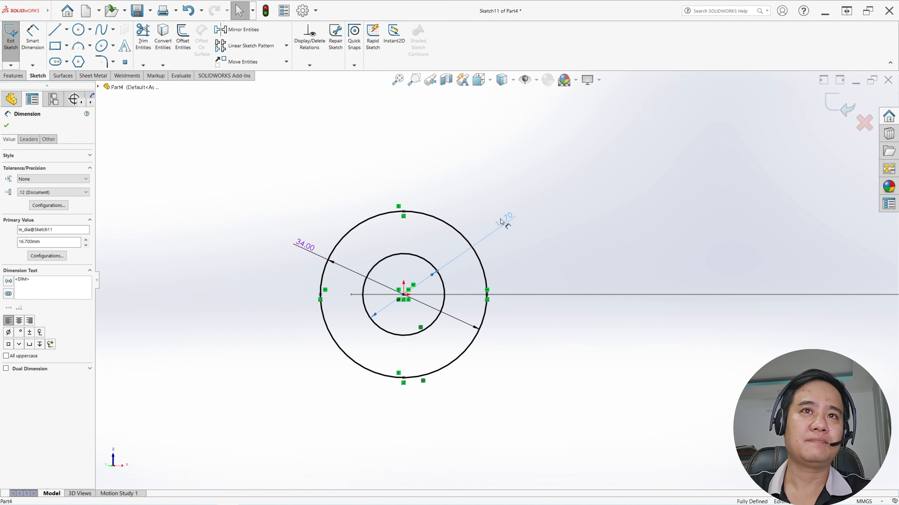
pyautogui.doubleClick(501, 219)
pyautogui.write('31')
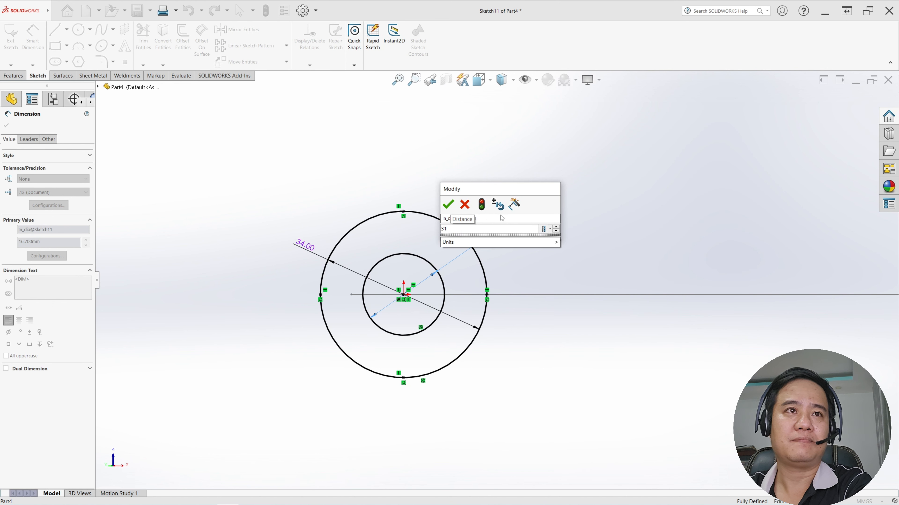
pyautogui.press('Return')
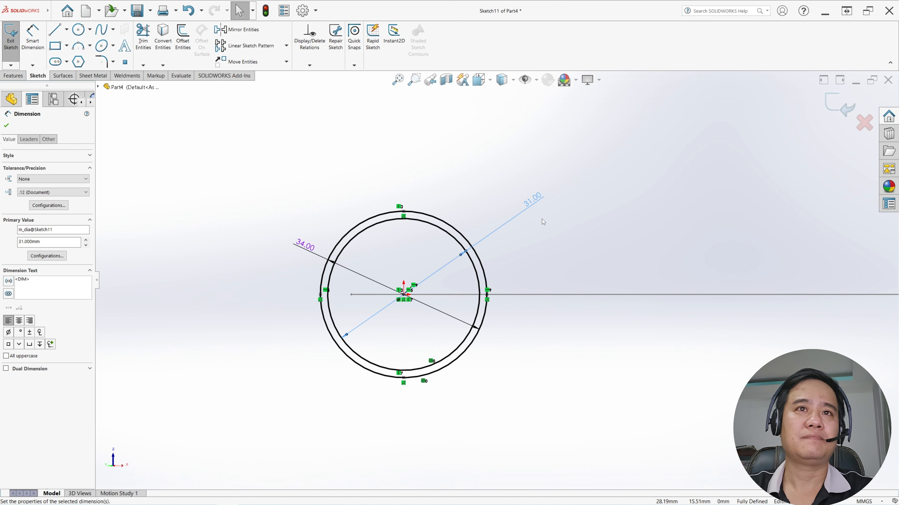
pyautogui.press('Escape')
# - Add a reference dimension for the wall thickness between the two profile circles and exit the profile sketch
pyautogui.click(29, 43)
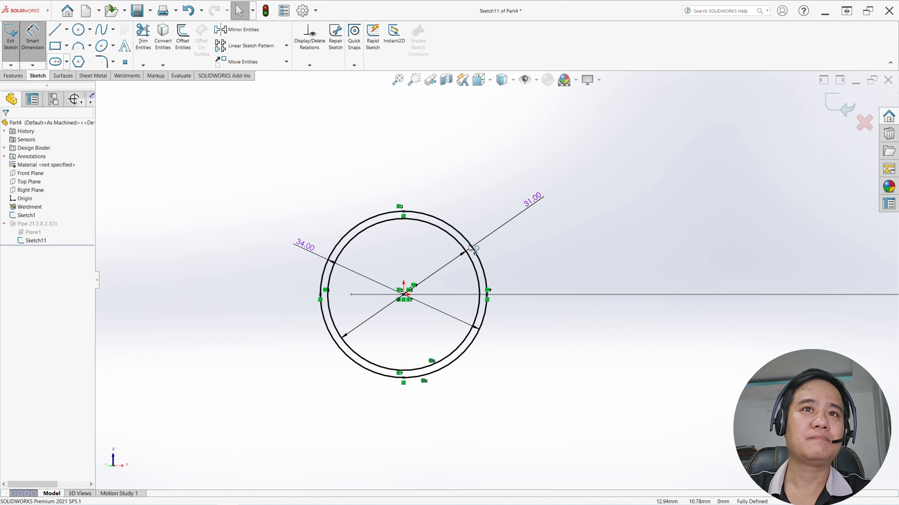
pyautogui.click(484, 269)
pyautogui.click(474, 264)
pyautogui.click(510, 265)
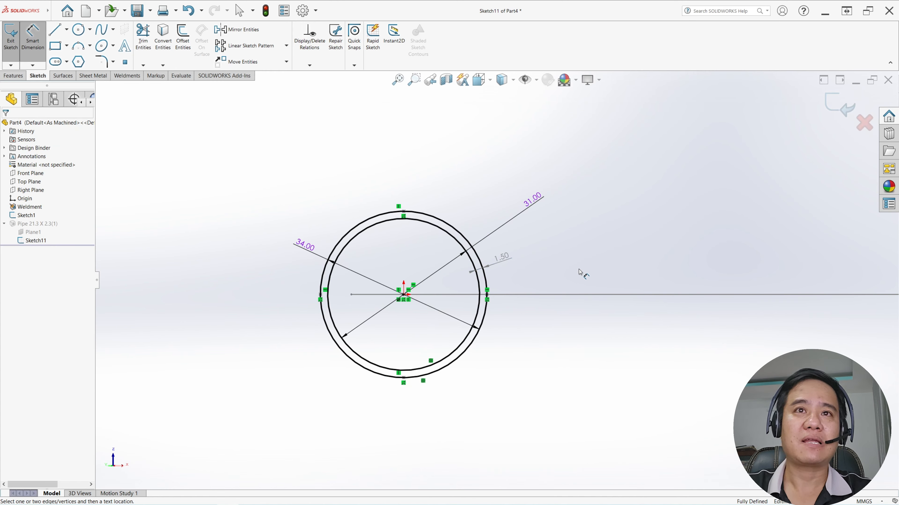
pyautogui.click(12, 41)
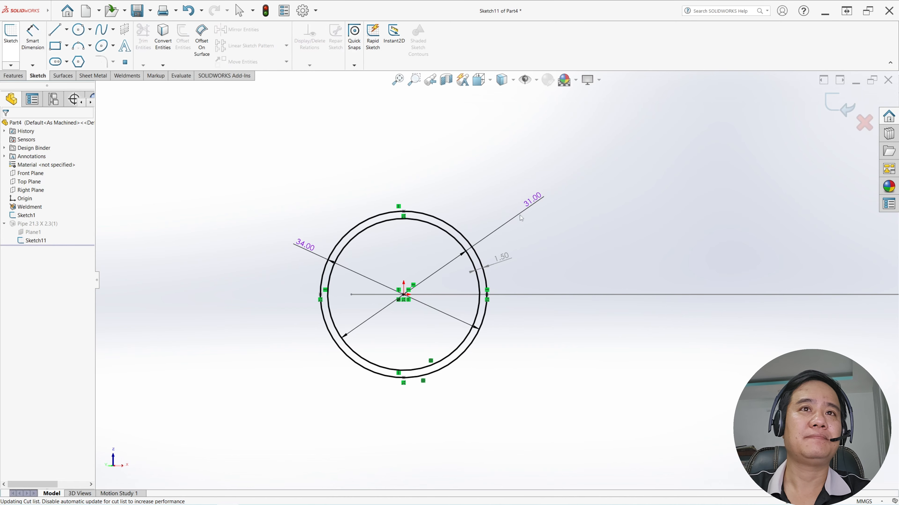
pyautogui.scroll(10, 523, 220)
pyautogui.moveTo(569, 316)
pyautogui.mouseDown(button='middle')
pyautogui.moveTo(497, 162)
pyautogui.moveTo(457, 294)
pyautogui.moveTo(554, 293)
pyautogui.moveTo(518, 321)
pyautogui.moveTo(500, 317)
pyautogui.moveTo(535, 326)
pyautogui.moveTo(512, 327)
pyautogui.moveTo(519, 331)
pyautogui.moveTo(517, 285)
pyautogui.moveTo(530, 277)
pyautogui.moveTo(511, 279)
pyautogui.mouseUp(button='middle')
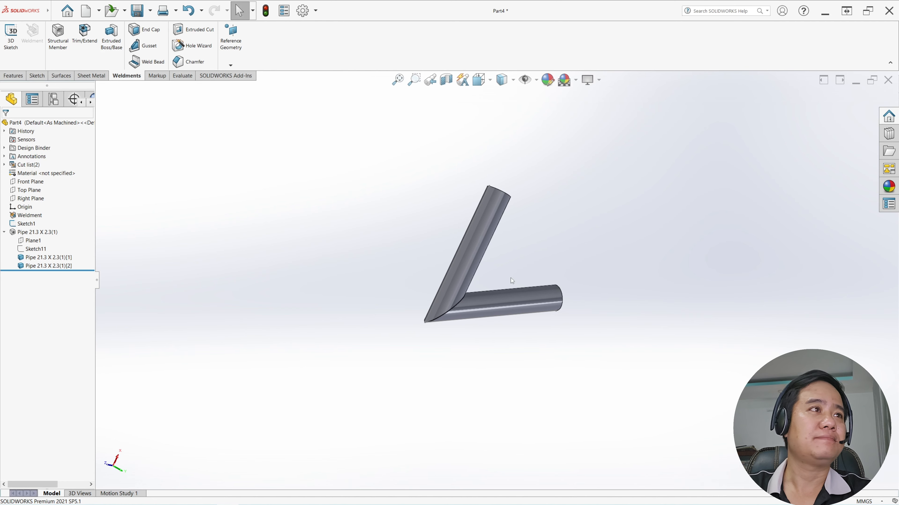
# - Start a sheet metal base flange from the two-line path sketch with a Mid Plane end condition and 10 mm depth
pyautogui.click(93, 77)
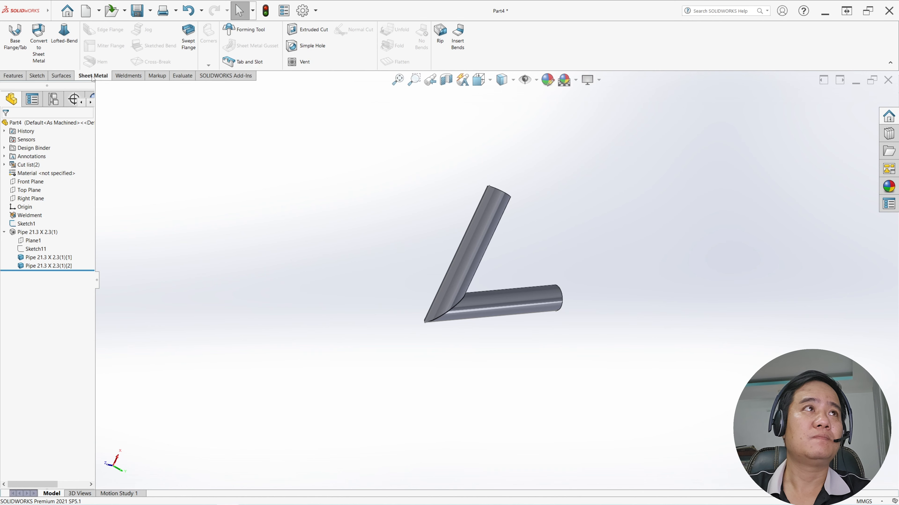
pyautogui.click(24, 224)
pyautogui.moveTo(307, 187); pyautogui.dragTo(294, 201, button='middle')
pyautogui.click(14, 38)
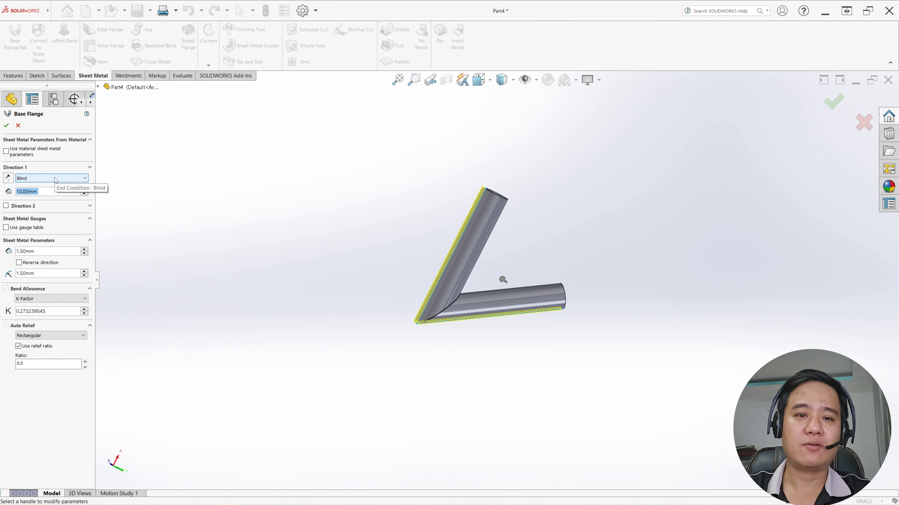
pyautogui.click(54, 179)
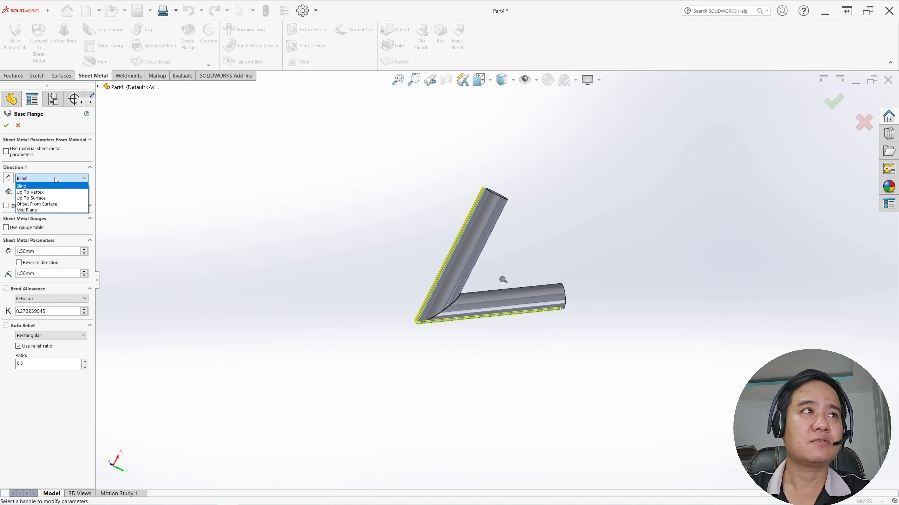
pyautogui.click(42, 210)
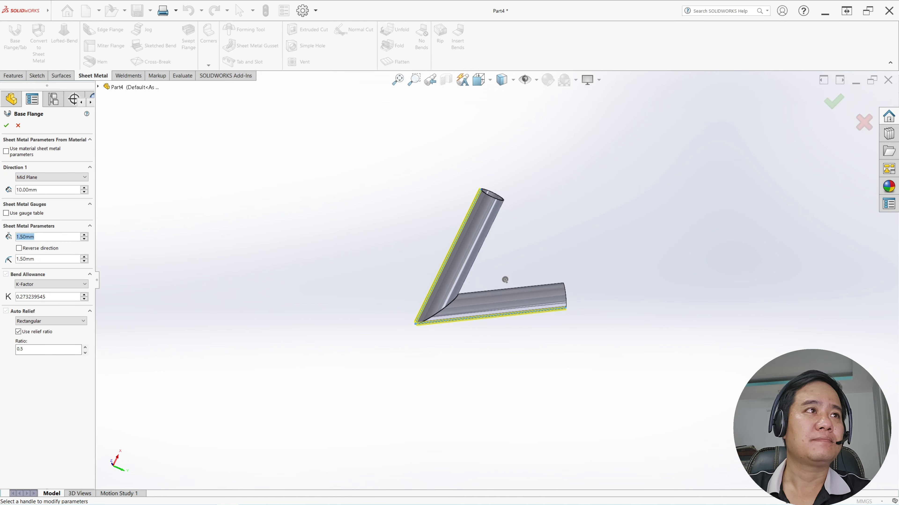
pyautogui.click(54, 190)
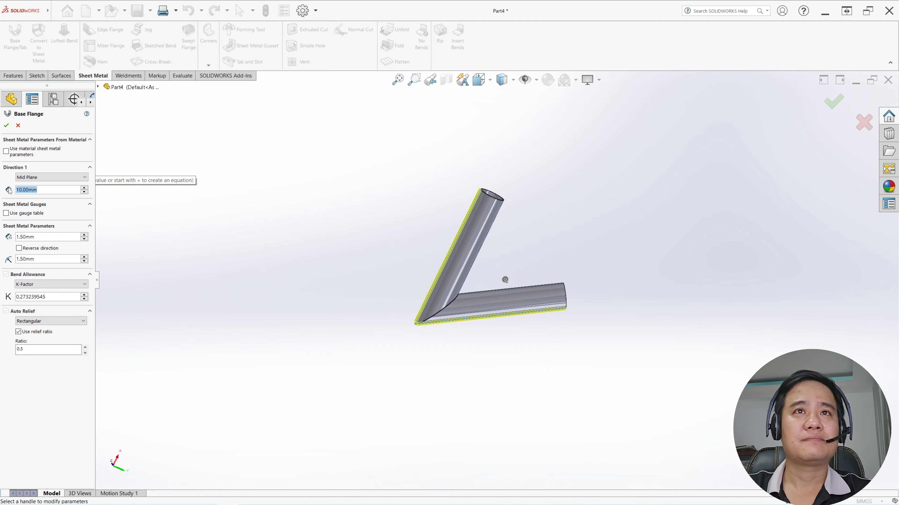
pyautogui.moveTo(320, 203); pyautogui.dragTo(304, 246, button='middle')
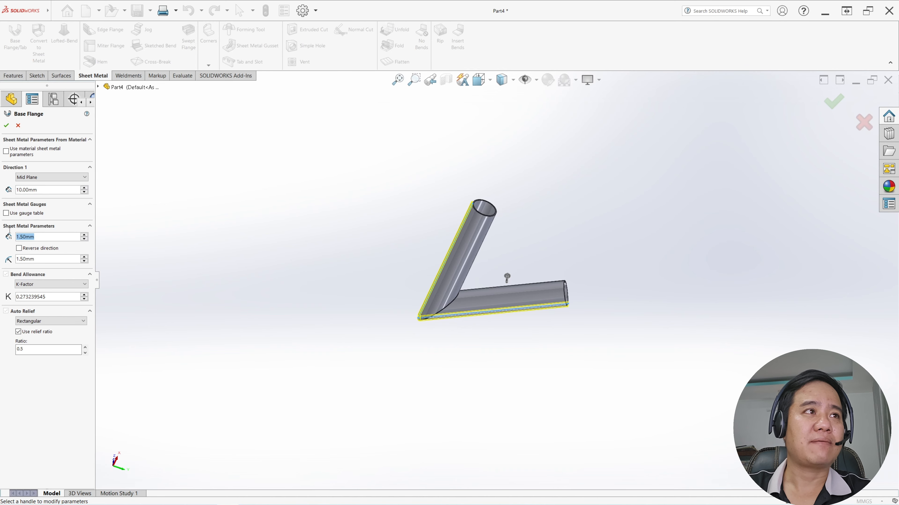
# - Reverse the thickness direction of the 1.5 mm base flange towards the pipe's inside and accept the flange
pyautogui.click(46, 259)
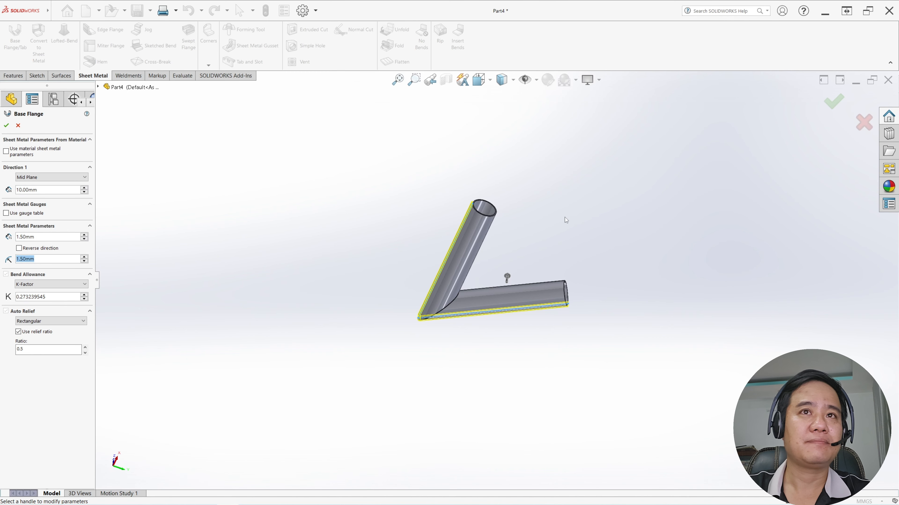
pyautogui.scroll(-3, 566, 220)
pyautogui.moveTo(445, 213); pyautogui.dragTo(351, 242, button='middle')
pyautogui.scroll(-6, 349, 232)
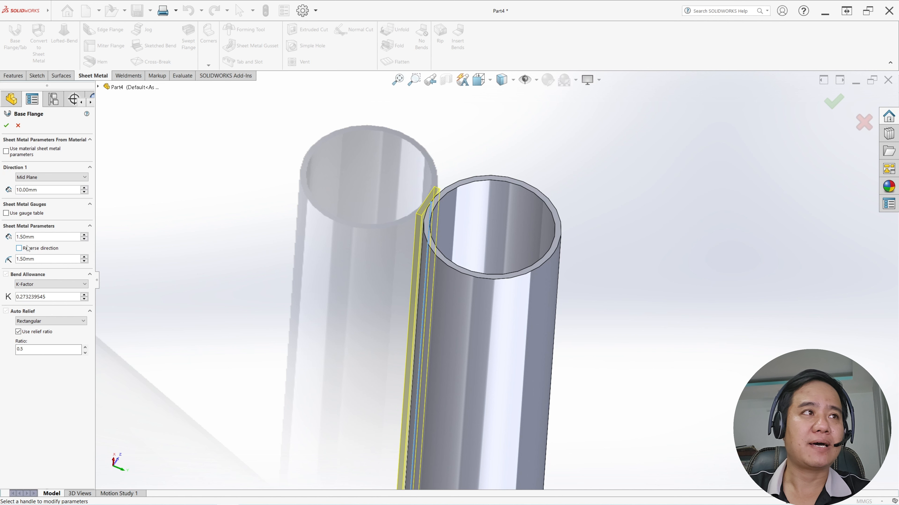
pyautogui.click(19, 248)
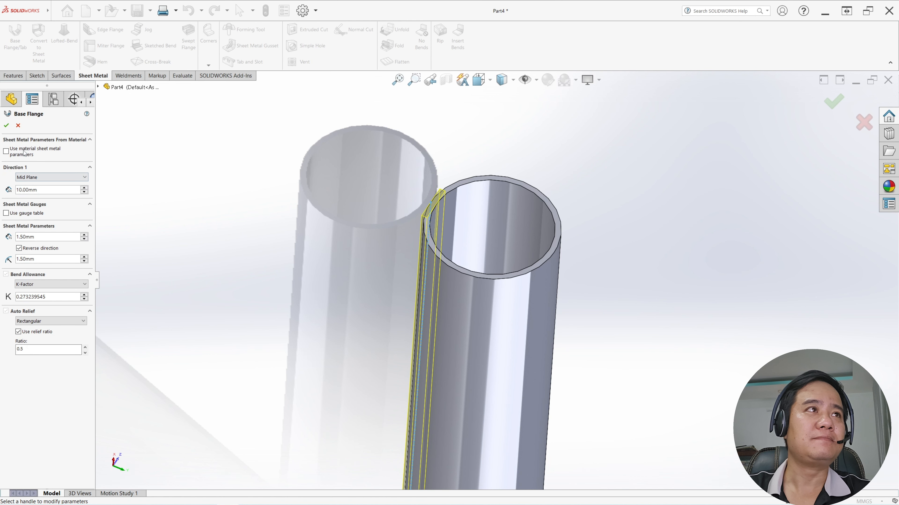
pyautogui.click(6, 126)
pyautogui.scroll(5, 500, 291)
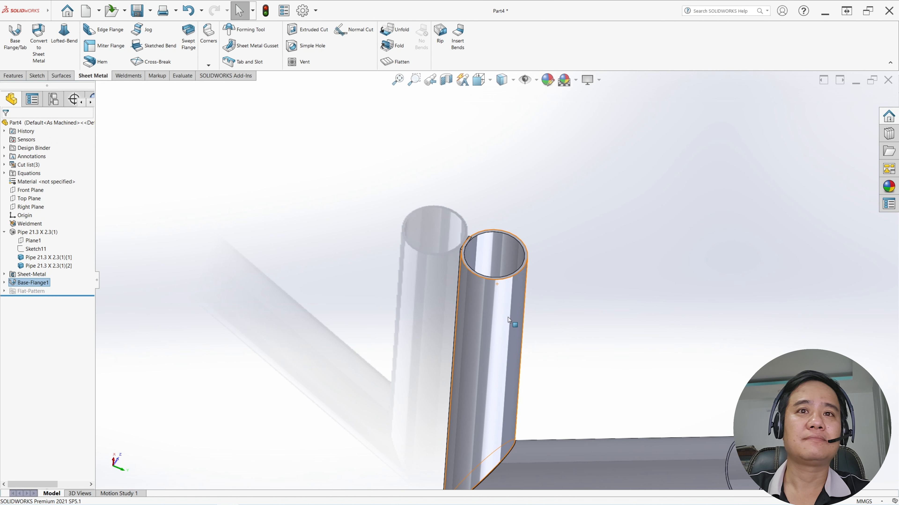
pyautogui.moveTo(519, 344); pyautogui.dragTo(496, 321, button='middle')
pyautogui.scroll(-3, 521, 337)
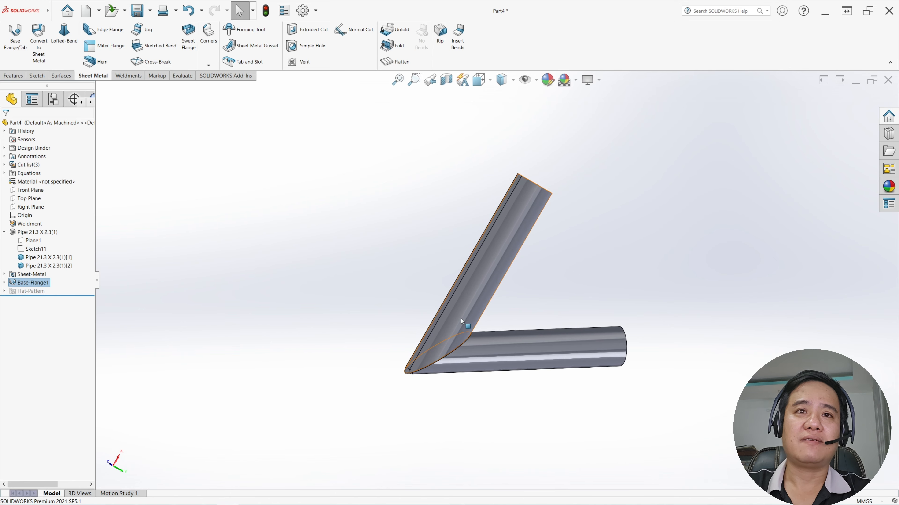
pyautogui.moveTo(568, 326); pyautogui.dragTo(551, 318, button='middle')
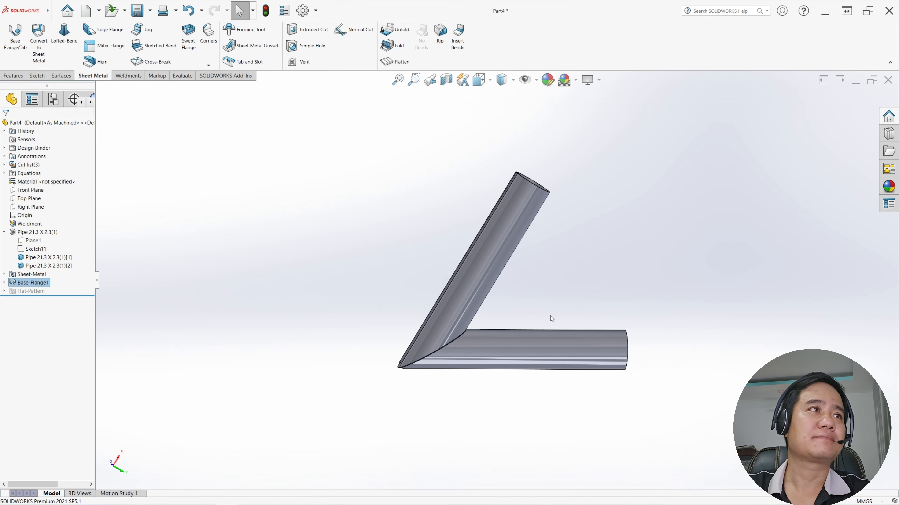
# - Open a new sketch on the Front Plane and apply a section view cut along that plane
pyautogui.click(30, 192)
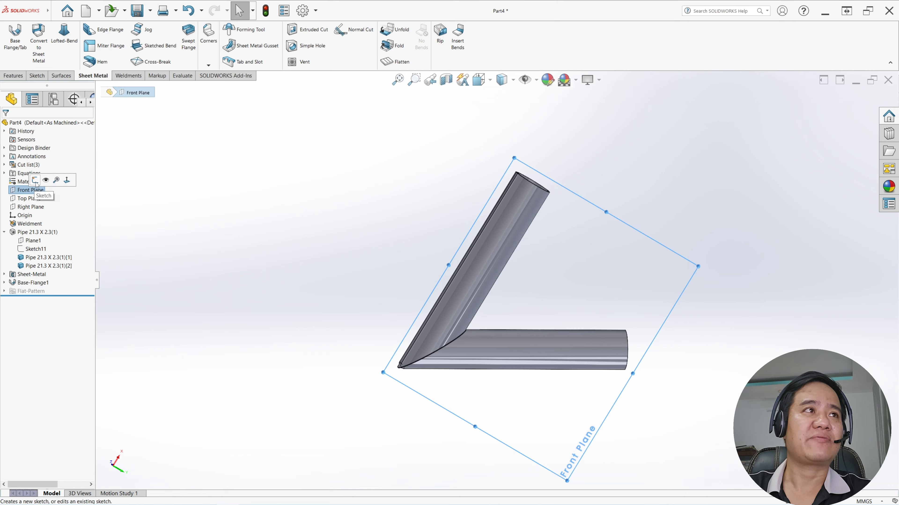
pyautogui.click(35, 181)
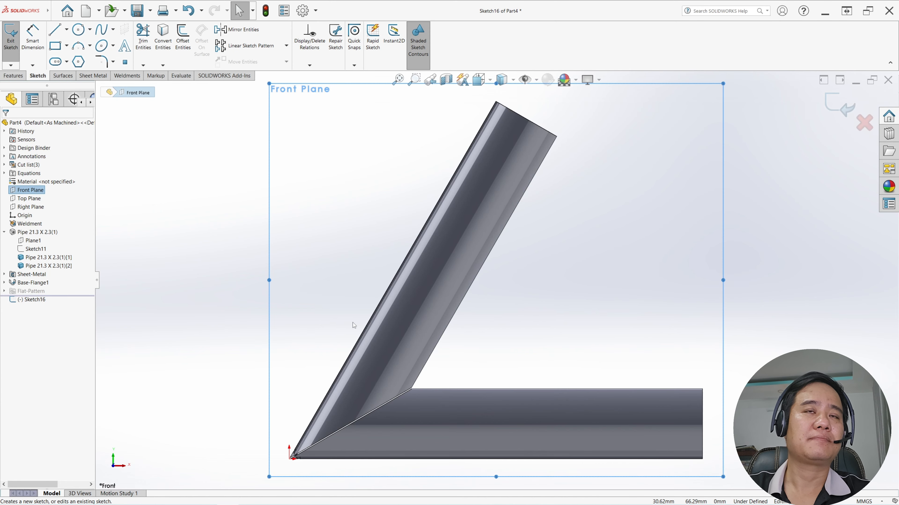
pyautogui.scroll(-5, 398, 364)
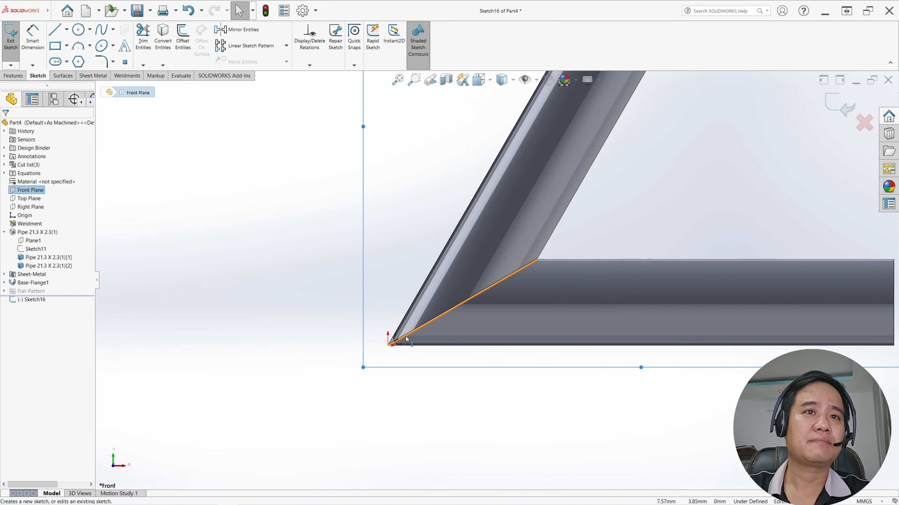
pyautogui.scroll(4, 327, 260)
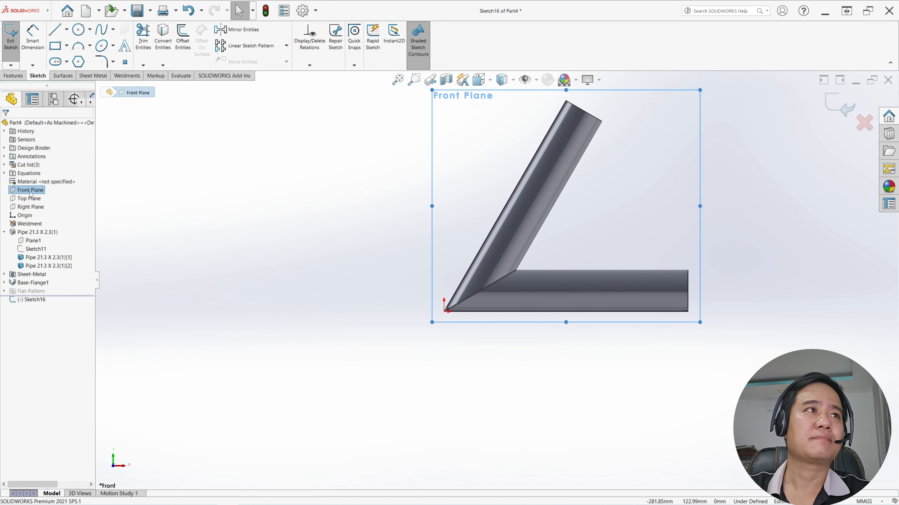
pyautogui.click(447, 80)
pyautogui.scroll(-5, 472, 302)
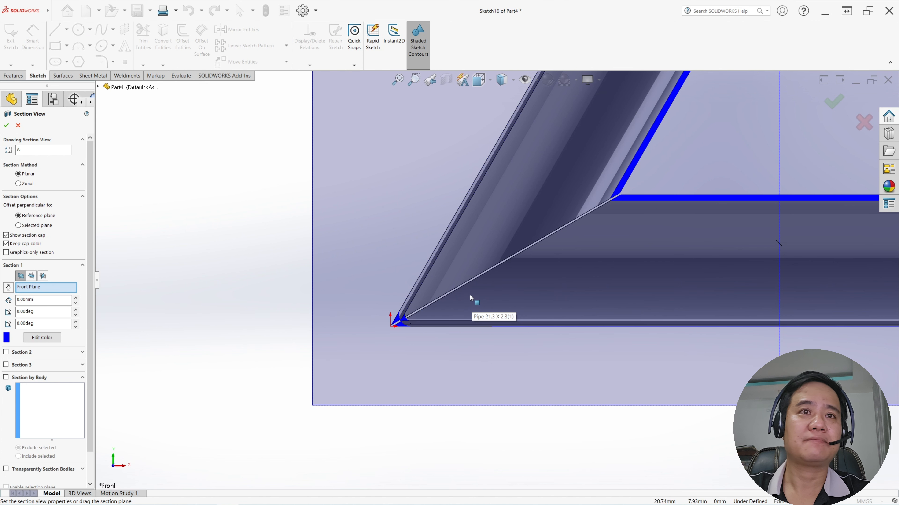
pyautogui.click(7, 125)
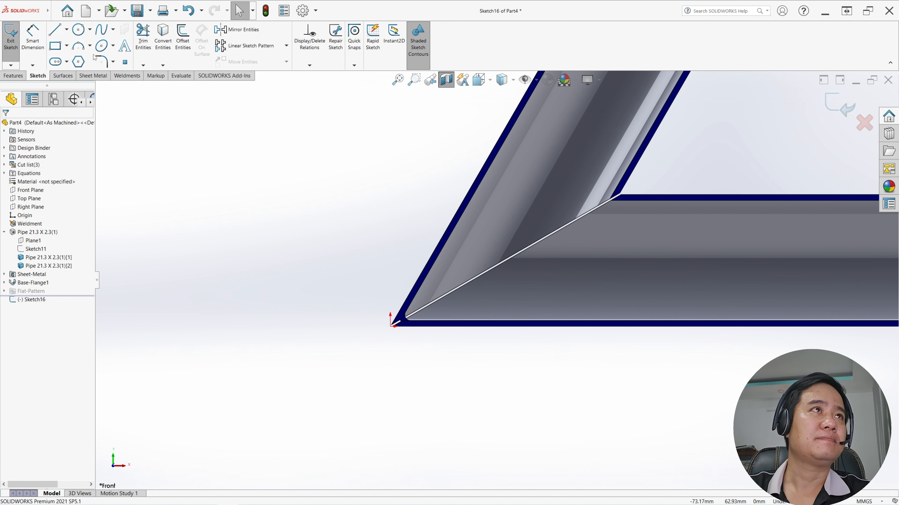
# - Sketch a circle of about 5.4 mm radius centred on the origin, passing through the inner corner of the pipe joint
pyautogui.click(79, 30)
pyautogui.scroll(-1, 431, 318)
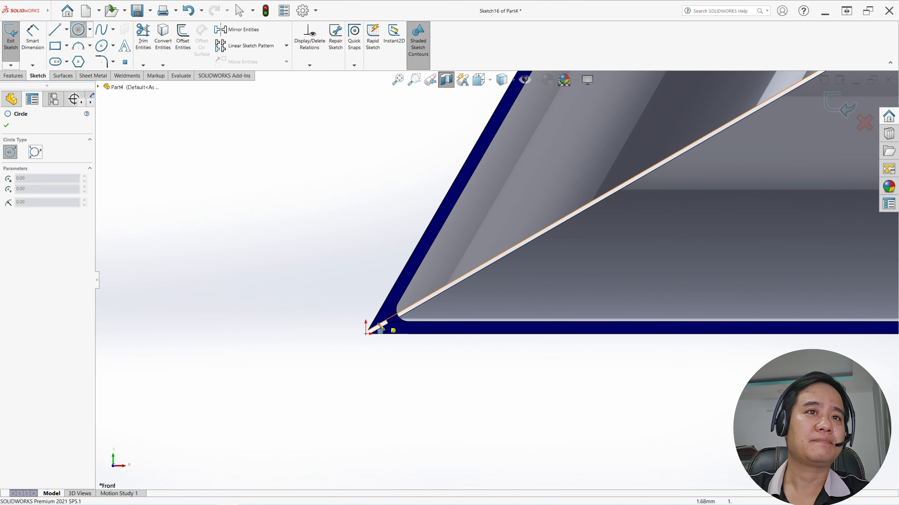
pyautogui.click(366, 333)
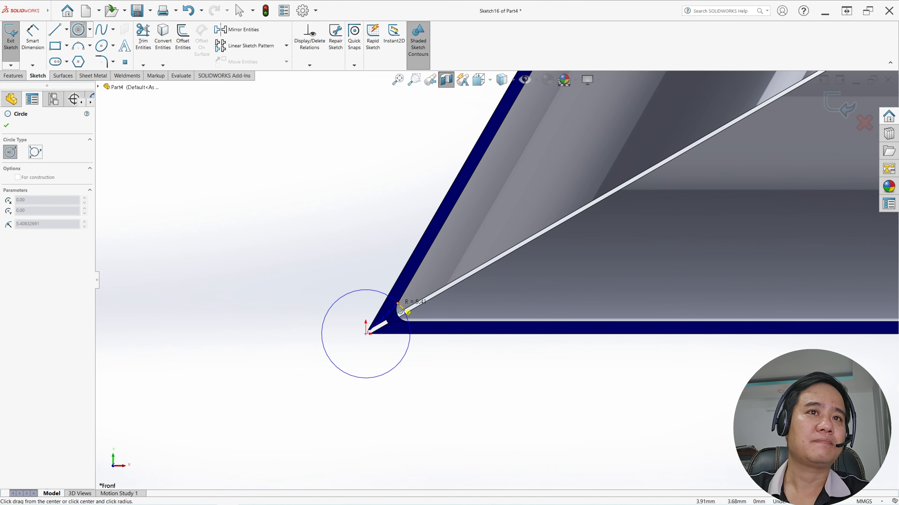
pyautogui.click(397, 304)
pyautogui.press('Escape')
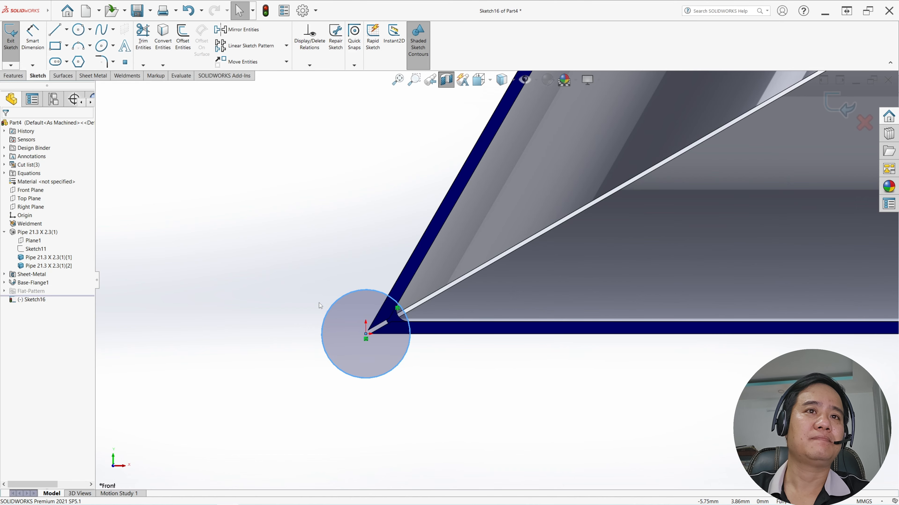
# - Turn off the section view and exit the circle sketch
pyautogui.scroll(8, 365, 275)
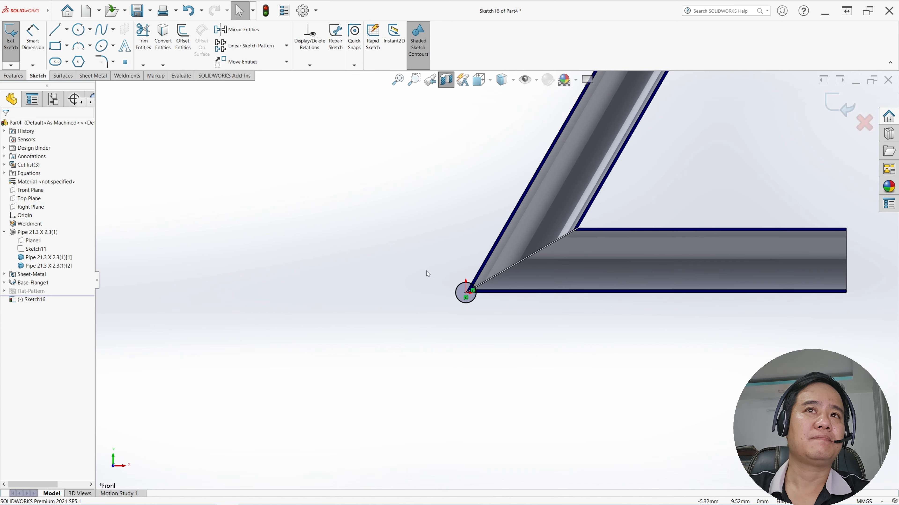
pyautogui.moveTo(442, 257); pyautogui.dragTo(474, 301, button='middle')
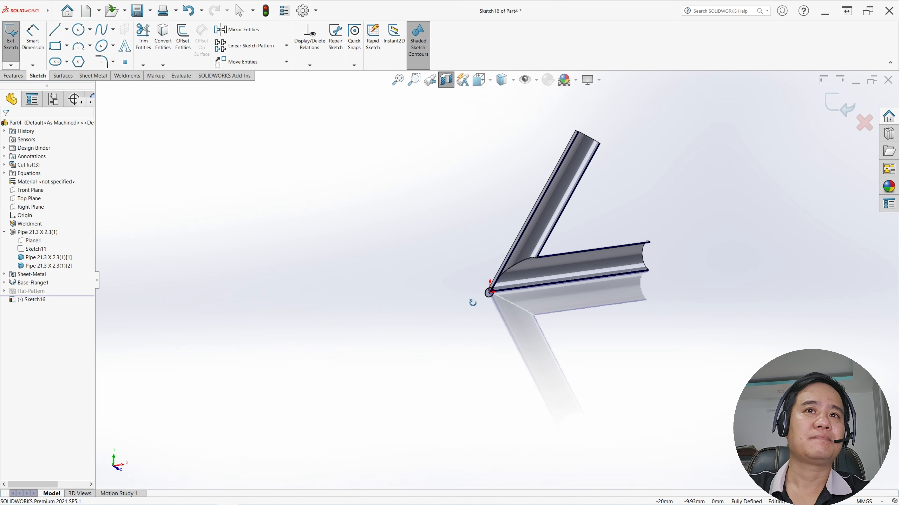
pyautogui.click(445, 81)
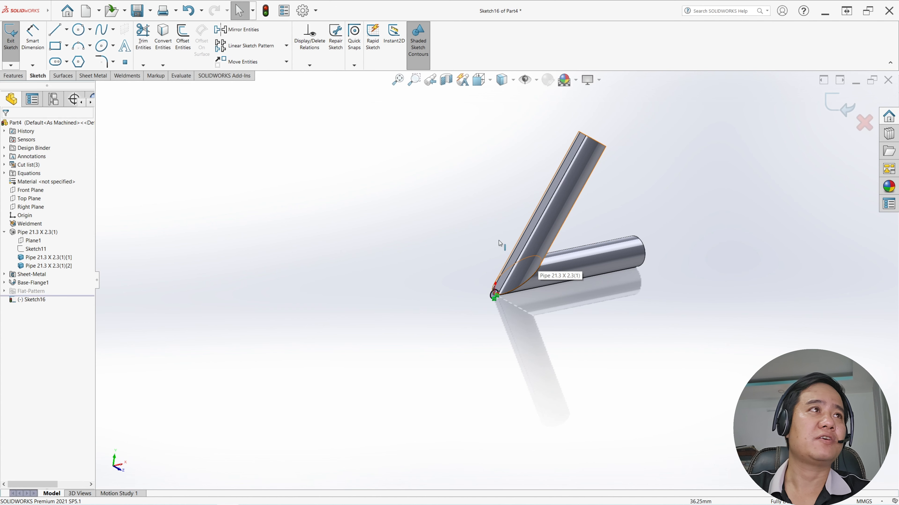
pyautogui.click(9, 39)
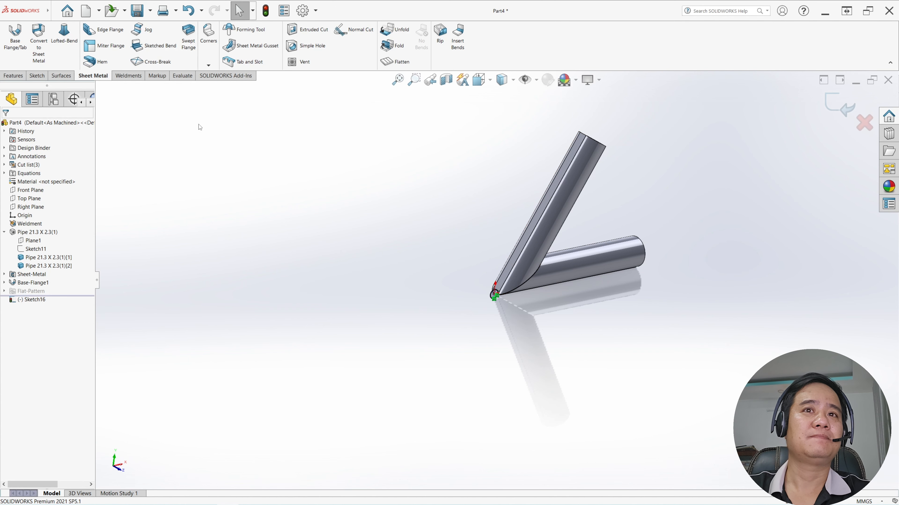
# - Cut the circle sketch Through All - Both, limiting the feature scope to the two pipe bodies
pyautogui.click(13, 75)
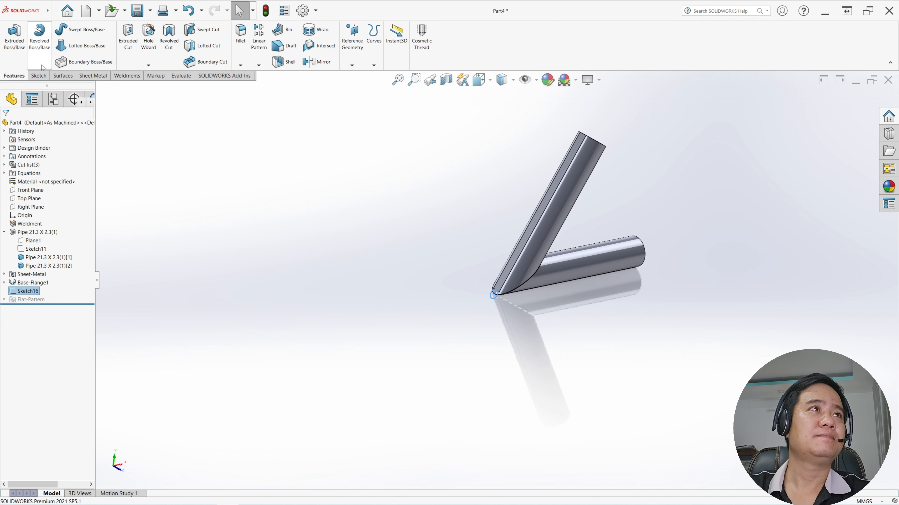
pyautogui.click(132, 34)
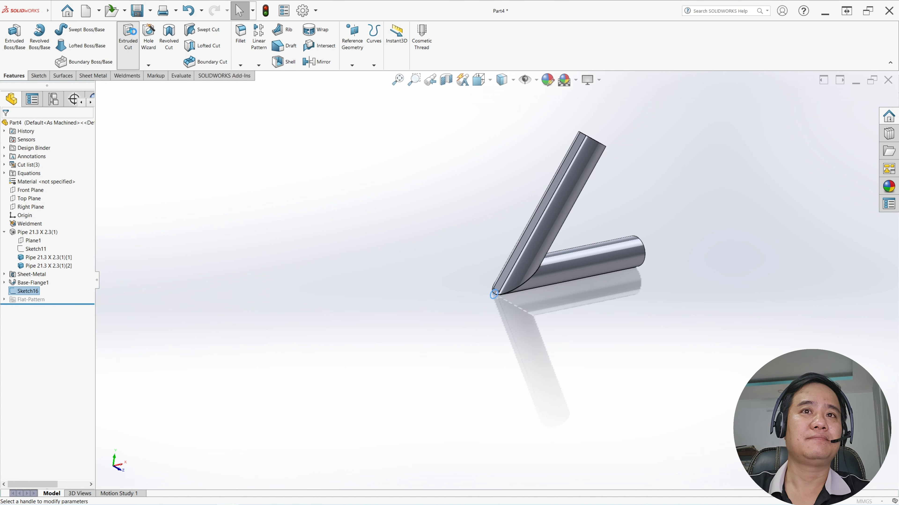
pyautogui.click(42, 174)
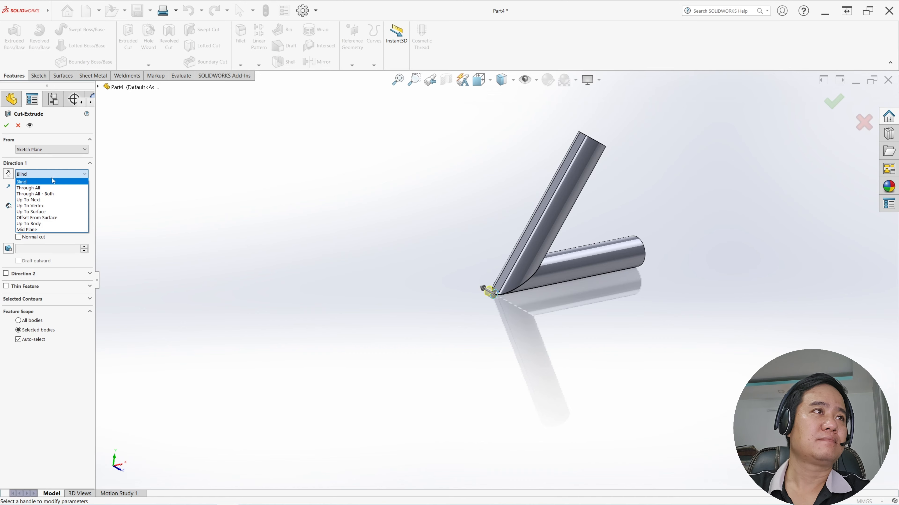
pyautogui.click(60, 194)
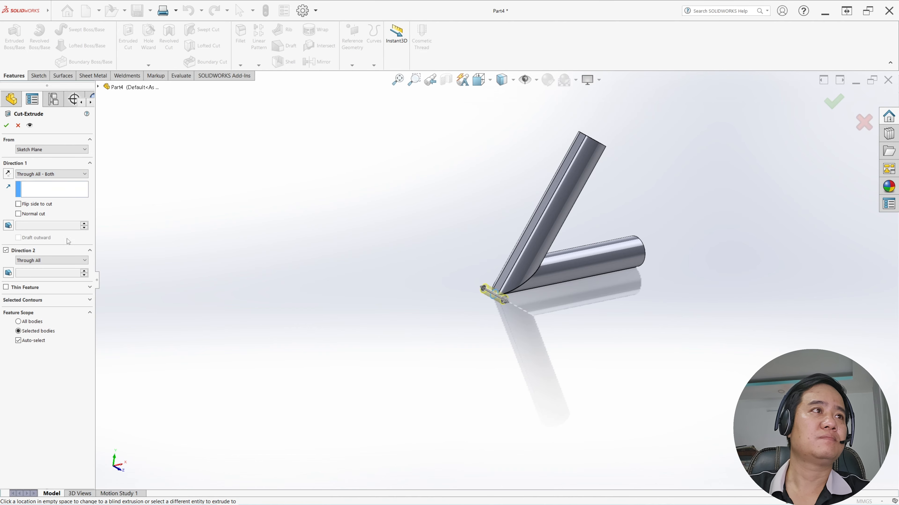
pyautogui.click(19, 341)
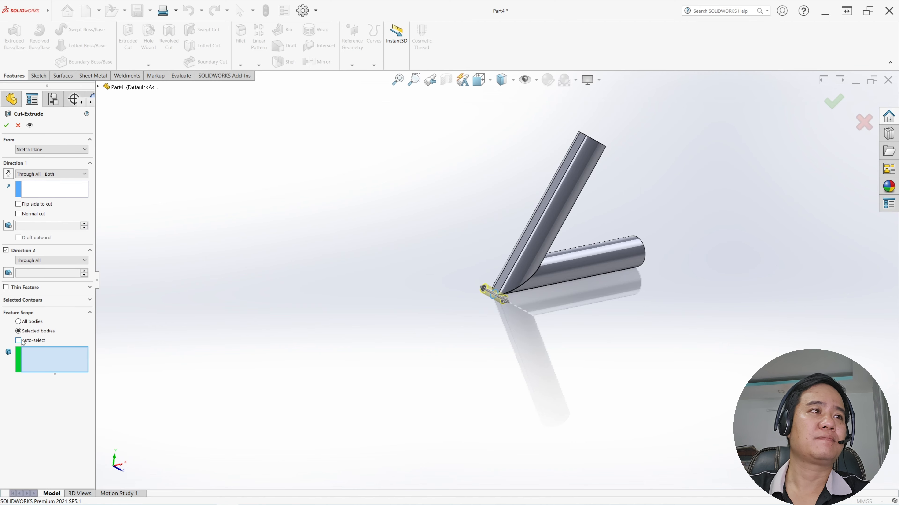
pyautogui.click(597, 163)
pyautogui.click(629, 258)
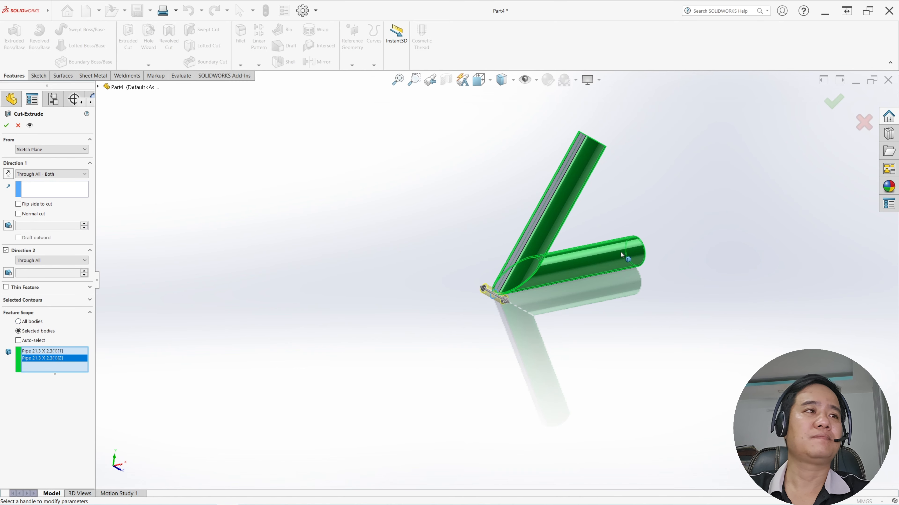
pyautogui.click(7, 126)
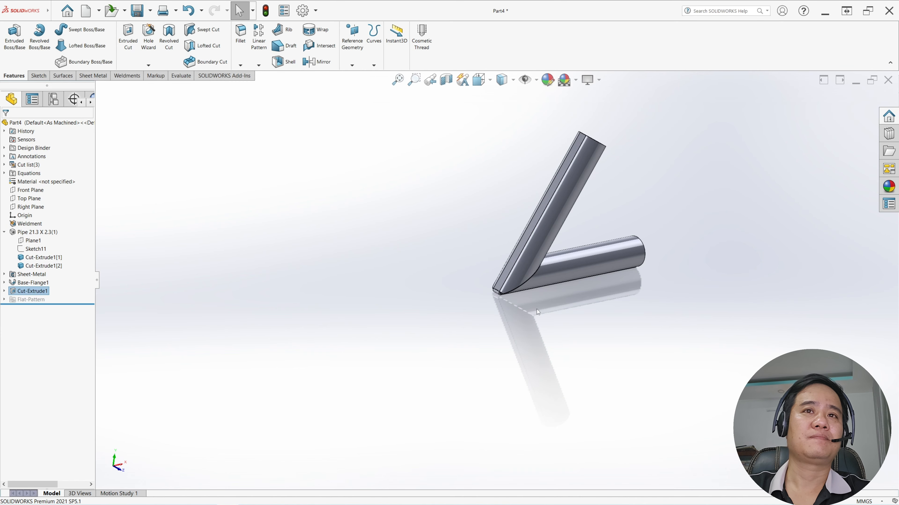
# - Inspect the cut corner, preview the base flange's flat pattern and return to the folded state
pyautogui.scroll(-5, 506, 280)
pyautogui.scroll(8, 490, 260)
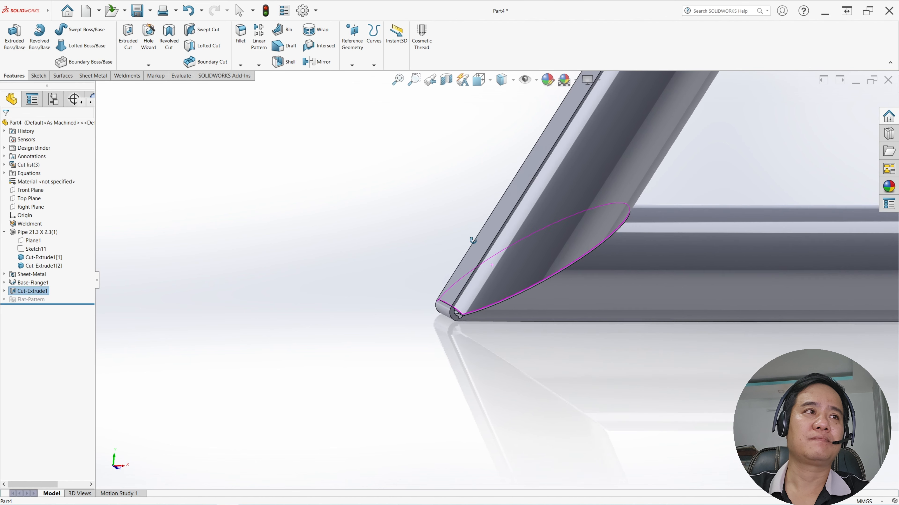
pyautogui.moveTo(575, 150); pyautogui.dragTo(563, 223, button='middle')
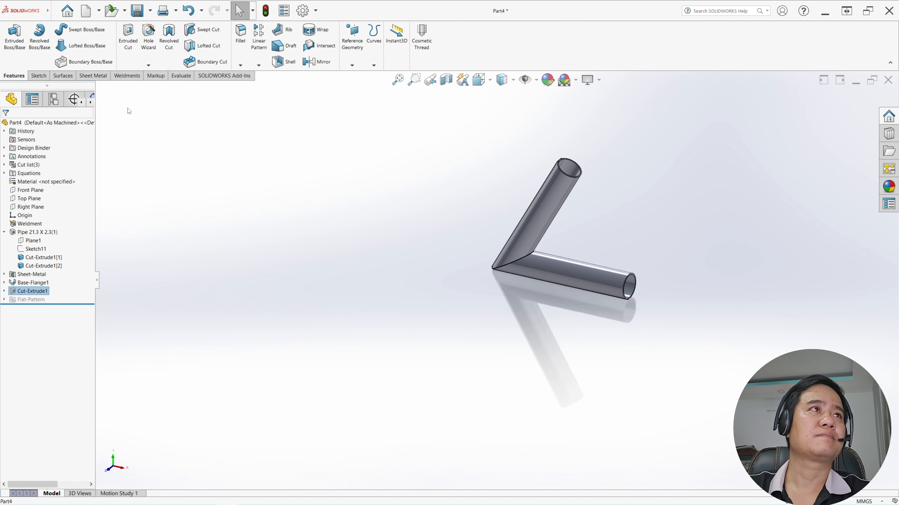
pyautogui.click(91, 76)
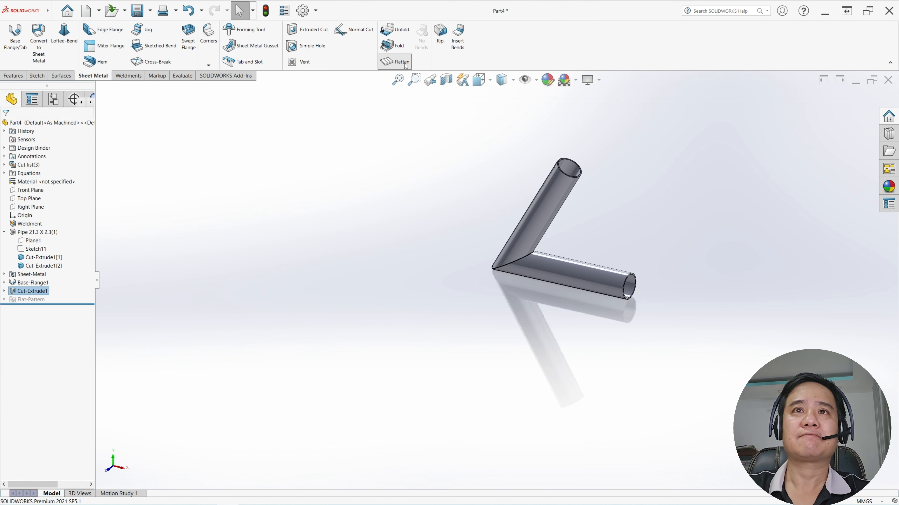
pyautogui.moveTo(562, 217); pyautogui.dragTo(450, 147, button='middle')
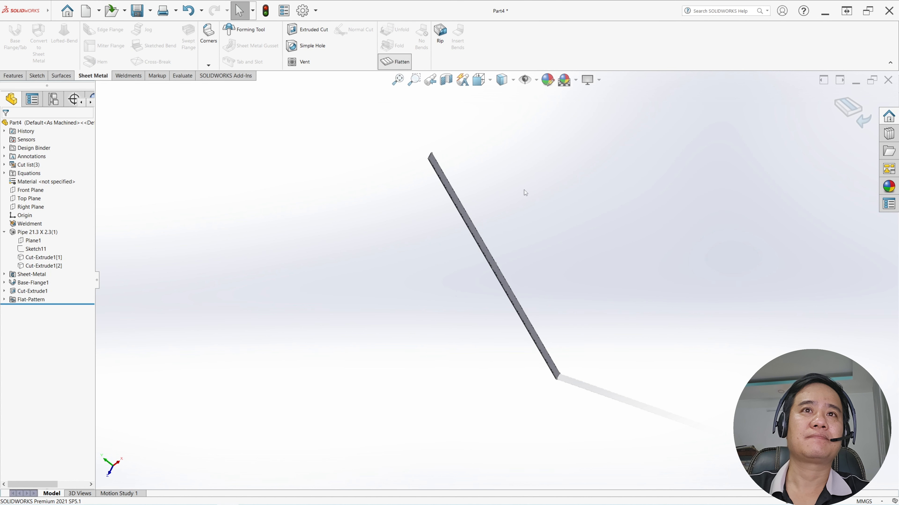
pyautogui.moveTo(524, 198); pyautogui.dragTo(620, 152, button='middle')
pyautogui.moveTo(481, 209)
pyautogui.mouseDown(button='middle')
pyautogui.moveTo(465, 177)
pyautogui.moveTo(496, 186)
pyautogui.moveTo(488, 209)
pyautogui.mouseUp(button='middle')
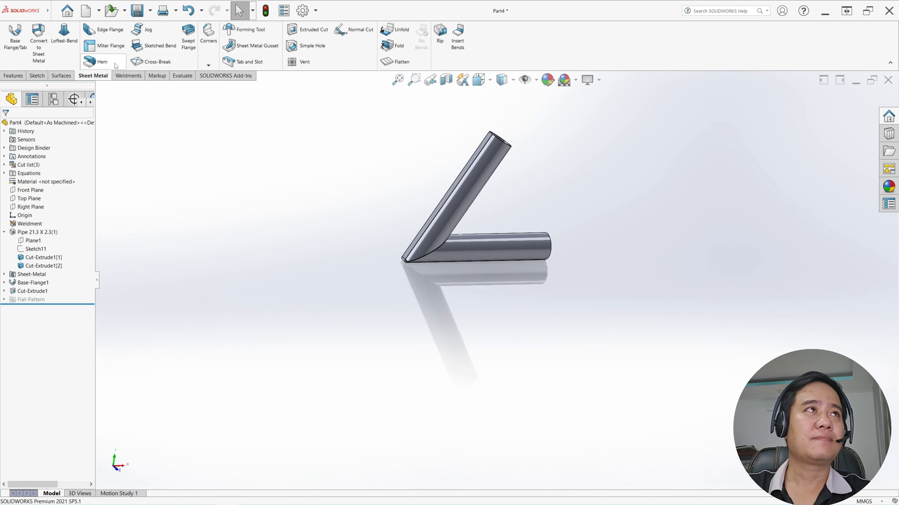
# - Combine both pipe bodies and the base flange into one body with the Add operation
pyautogui.click(69, 12)
pyautogui.moveTo(100, 15)
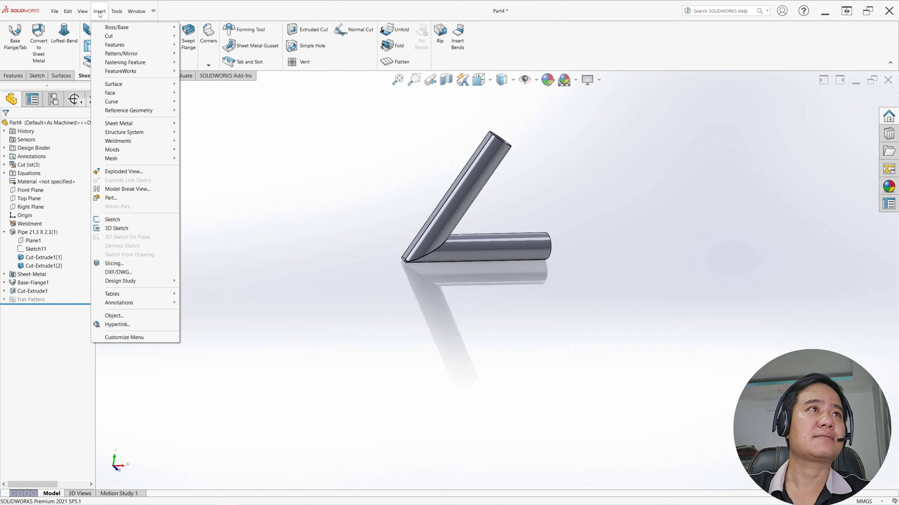
pyautogui.moveTo(120, 46)
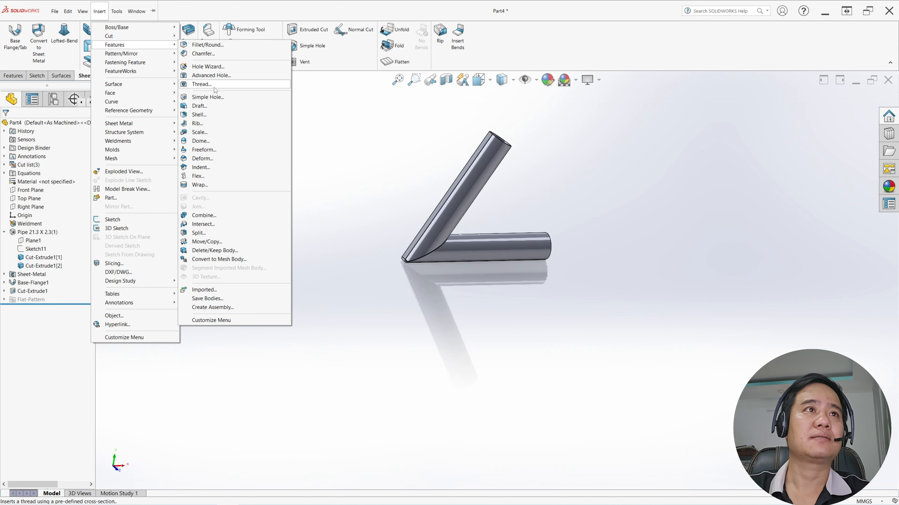
pyautogui.click(203, 215)
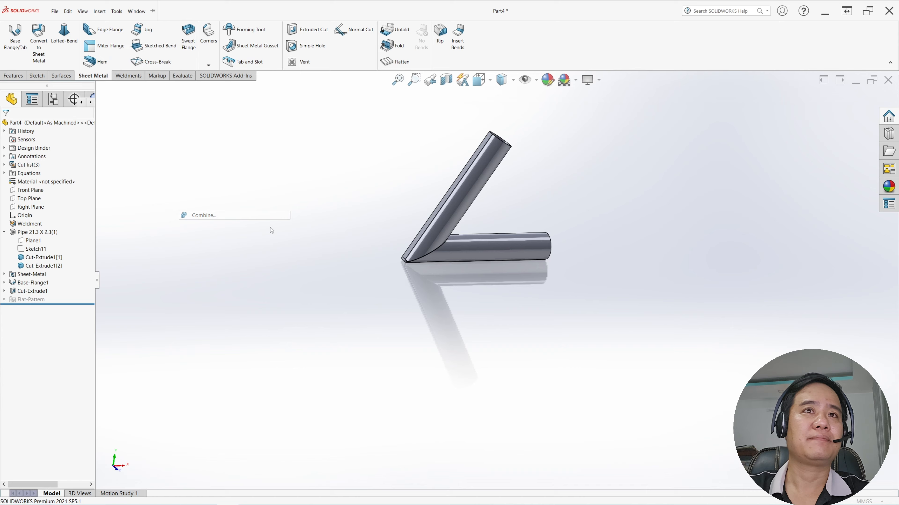
pyautogui.click(453, 221)
pyautogui.scroll(-5, 399, 285)
pyautogui.click(376, 284)
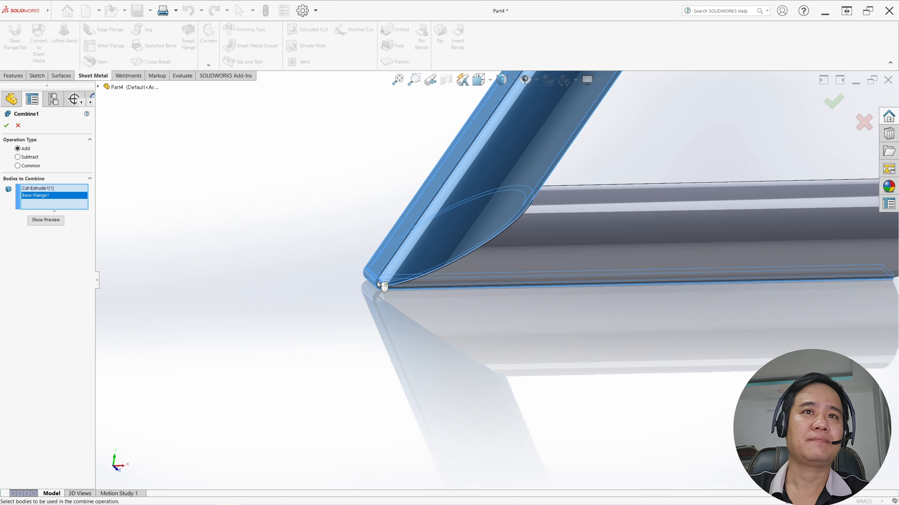
pyautogui.click(570, 245)
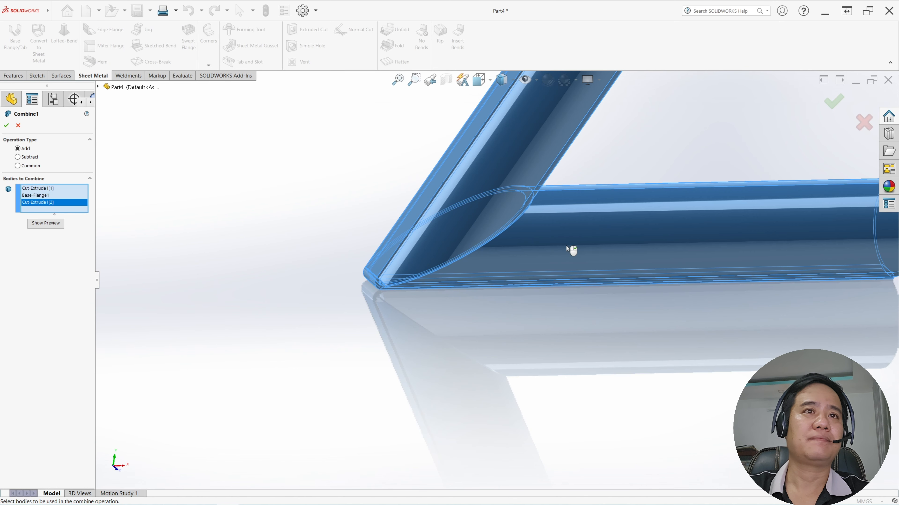
pyautogui.click(6, 126)
pyautogui.scroll(5, 521, 199)
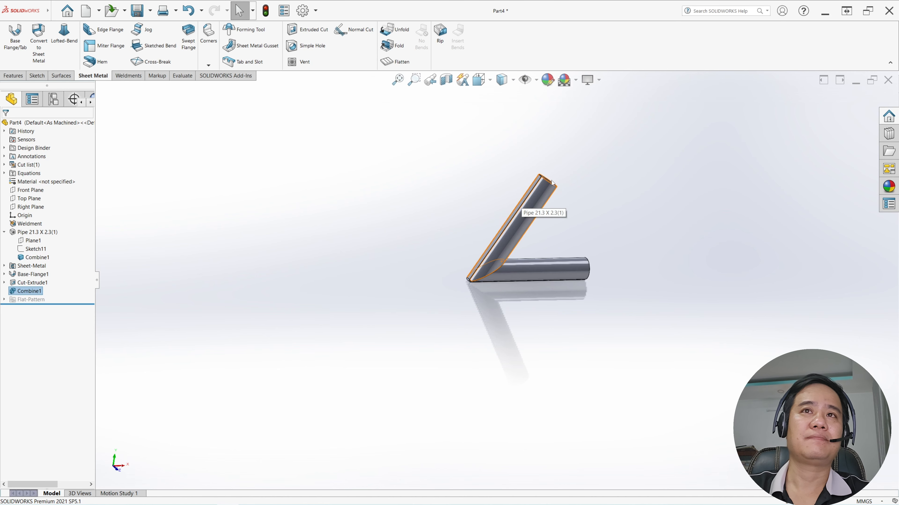
# - Try to flatten the combined pipe body, examine the joint corner and leave the flattened state
pyautogui.moveTo(552, 183); pyautogui.dragTo(517, 178, button='middle')
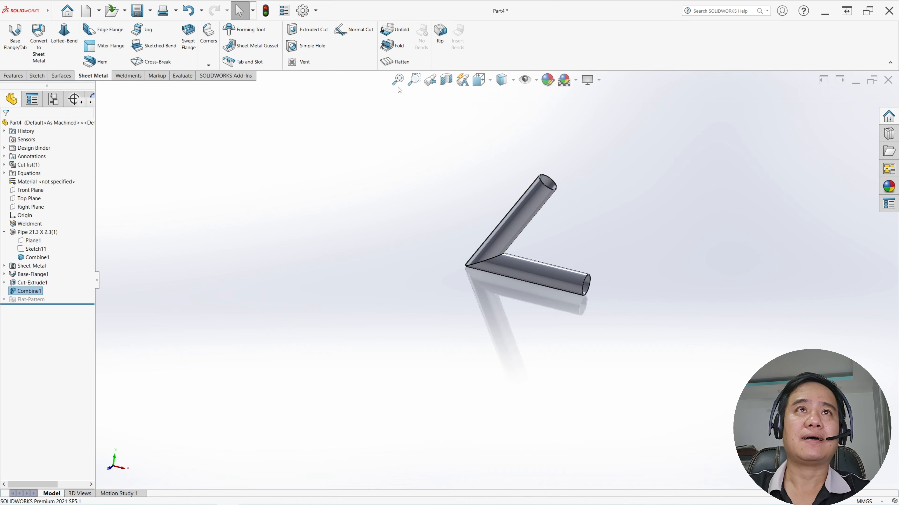
pyautogui.click(396, 61)
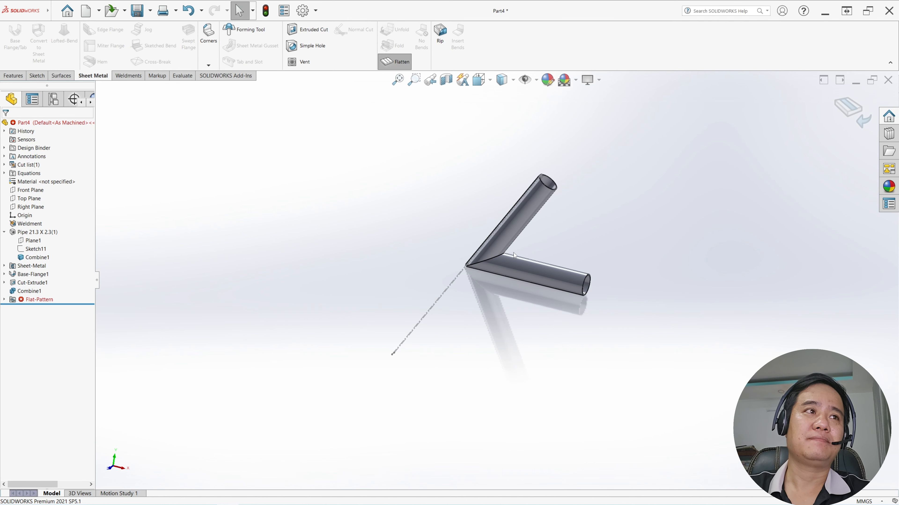
pyautogui.moveTo(515, 254); pyautogui.dragTo(567, 261, button='middle')
pyautogui.scroll(-5, 470, 276)
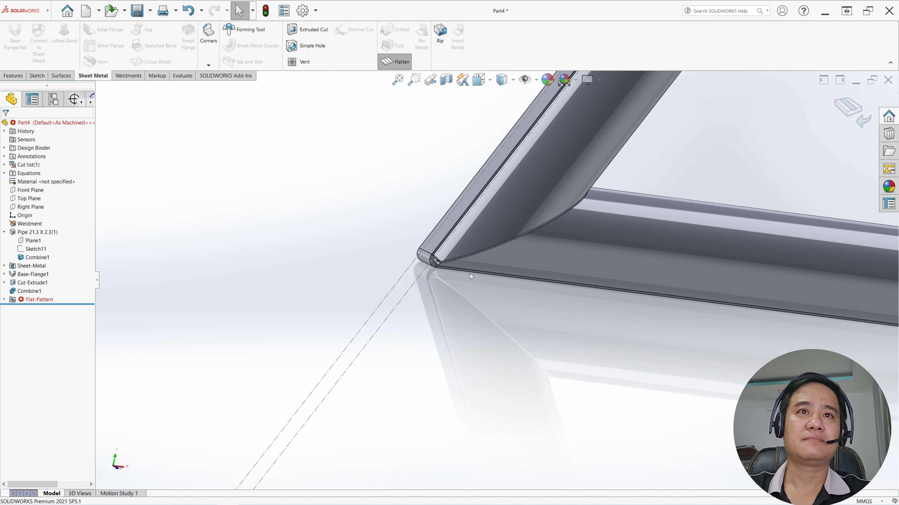
pyautogui.moveTo(471, 276); pyautogui.dragTo(495, 280, button='middle')
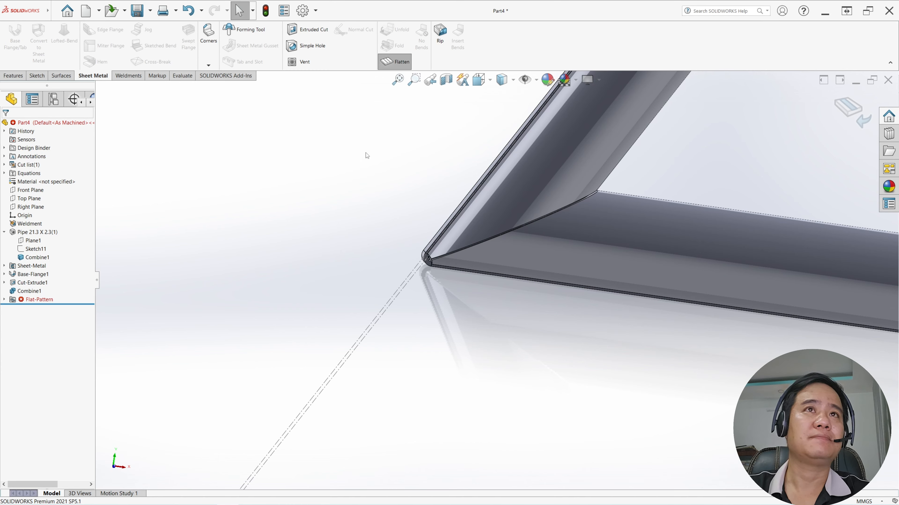
pyautogui.click(394, 62)
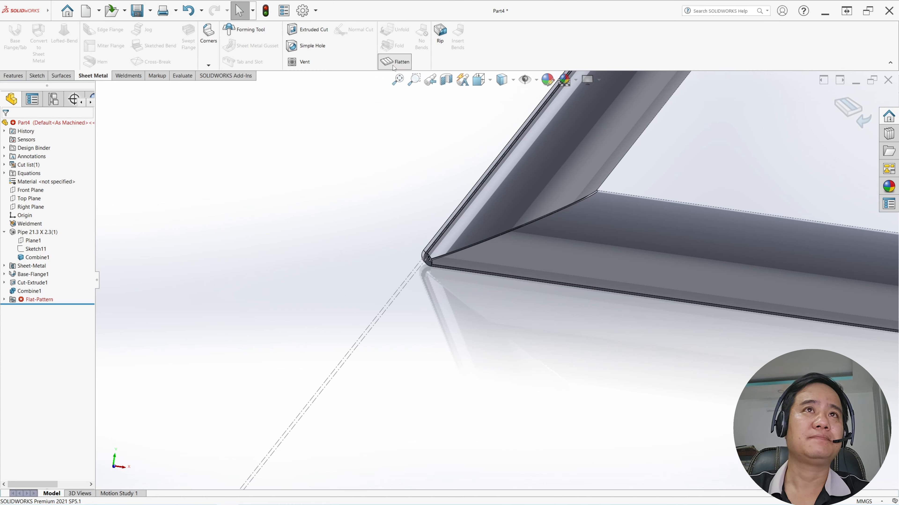
# - Edit the sketch of the corner cut and convert its circle to construction geometry
pyautogui.click(5, 283)
pyautogui.click(31, 292)
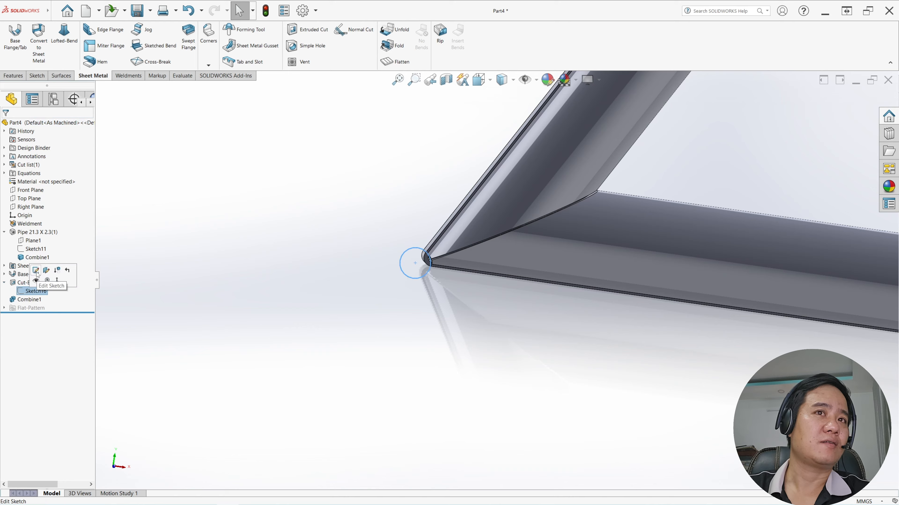
pyautogui.click(37, 271)
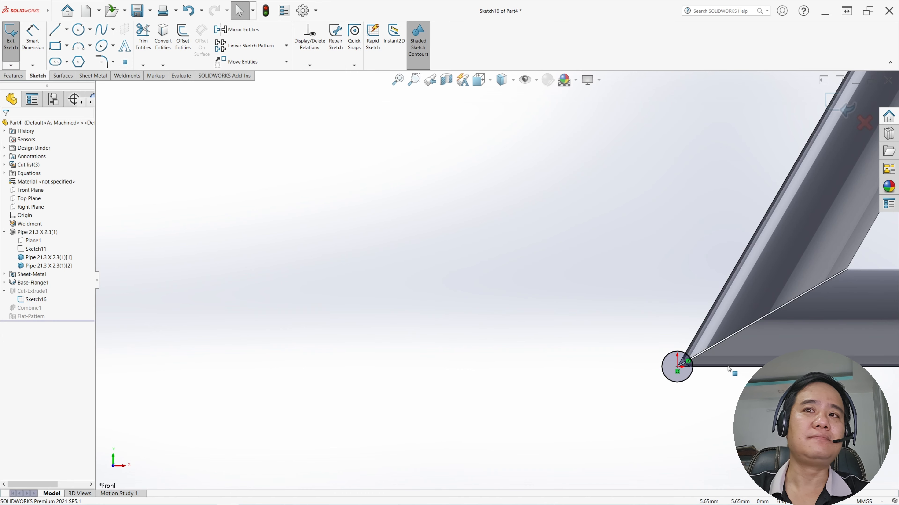
pyautogui.scroll(-5, 668, 346)
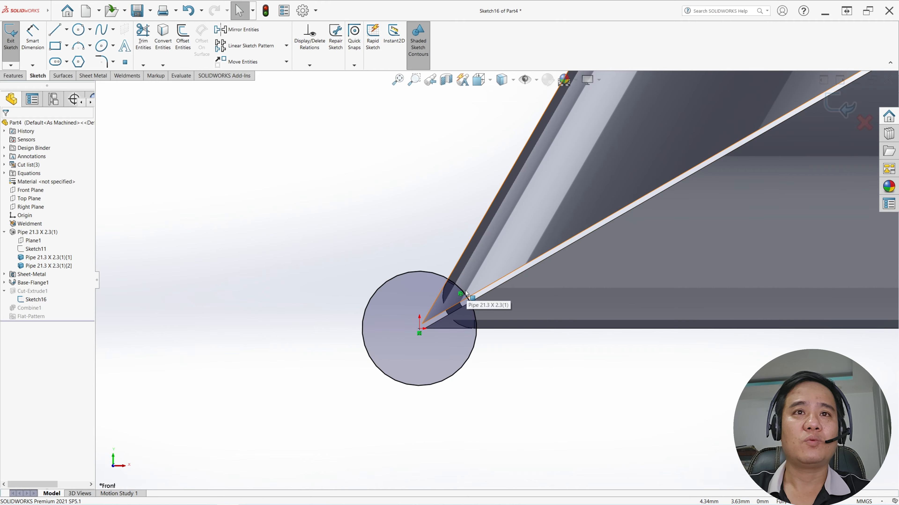
pyautogui.click(419, 273)
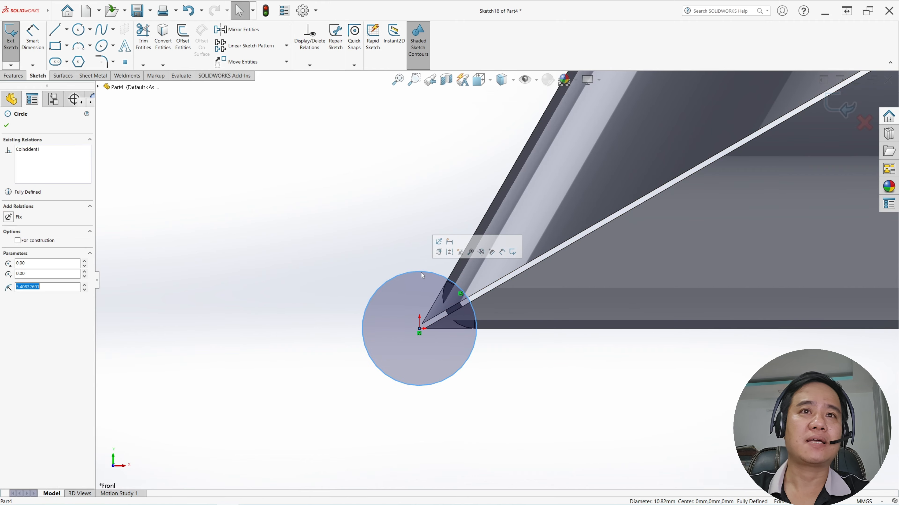
pyautogui.click(450, 254)
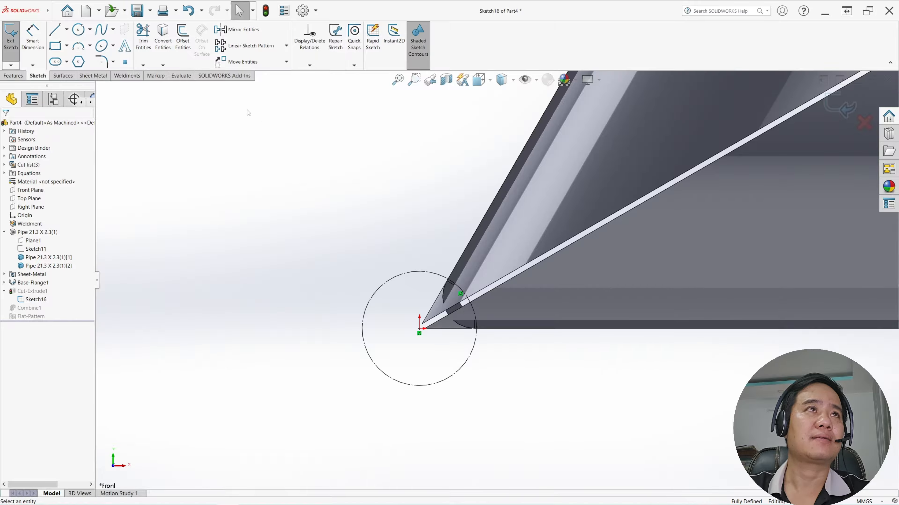
# - Offset the construction circle outward by 1 mm and exit the sketch to rebuild the corner cut
pyautogui.click(183, 37)
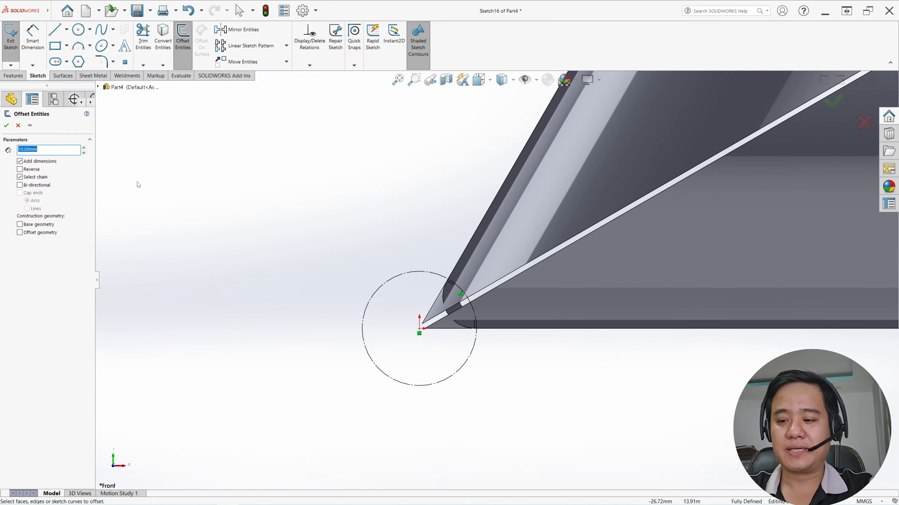
pyautogui.write('1')
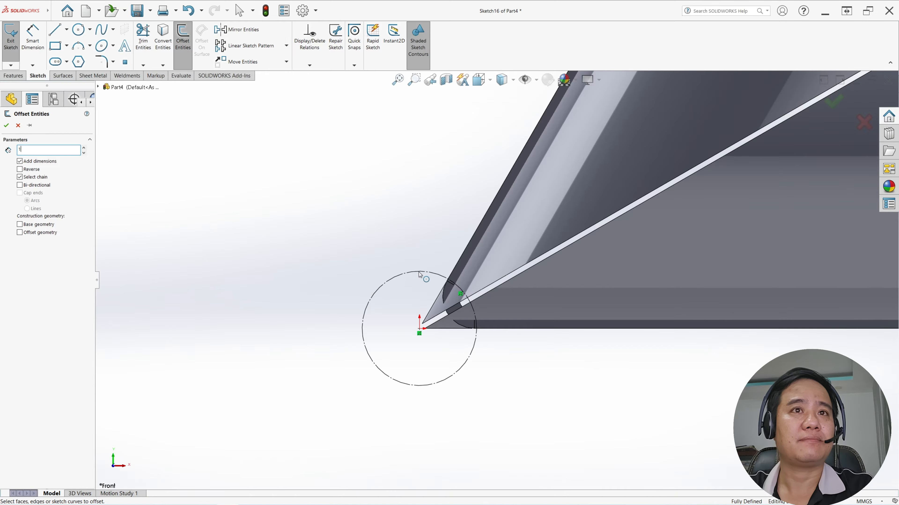
pyautogui.click(419, 273)
pyautogui.click(430, 256)
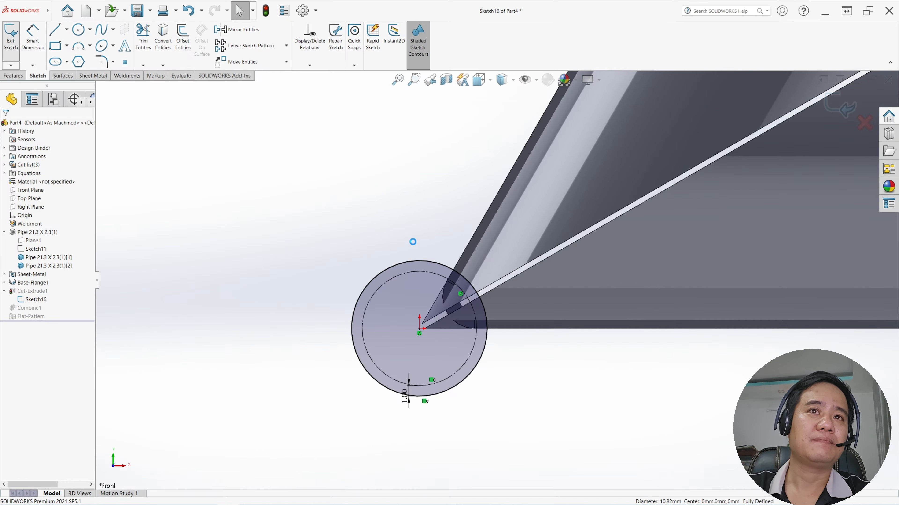
pyautogui.moveTo(454, 265); pyautogui.dragTo(473, 272, button='middle')
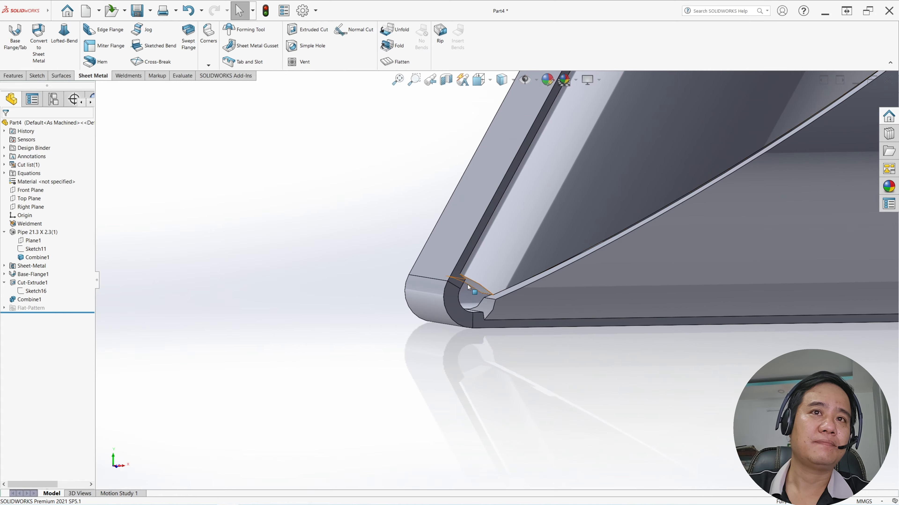
# - Flatten the combined pipe part so both pipes unfold into one straight line
pyautogui.scroll(10, 663, 236)
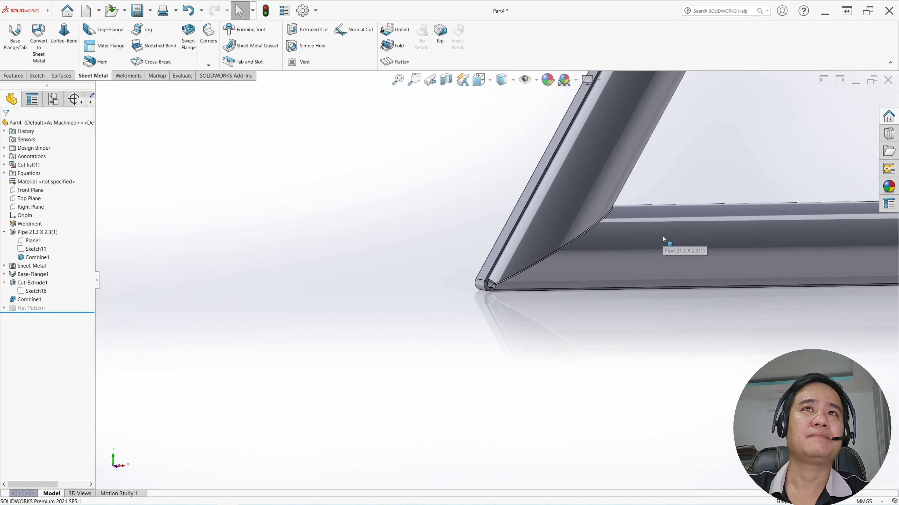
pyautogui.moveTo(638, 219); pyautogui.dragTo(593, 220, button='middle')
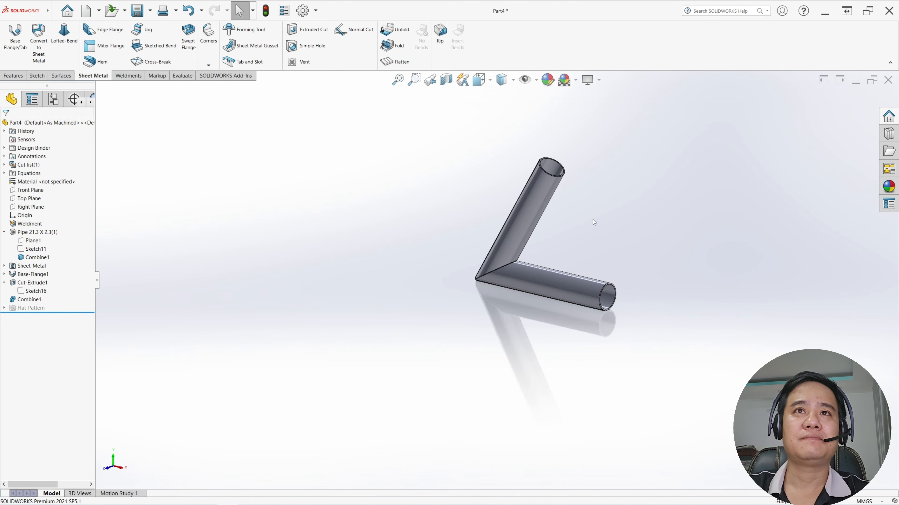
pyautogui.click(403, 65)
pyautogui.moveTo(529, 257); pyautogui.dragTo(498, 236, button='middle')
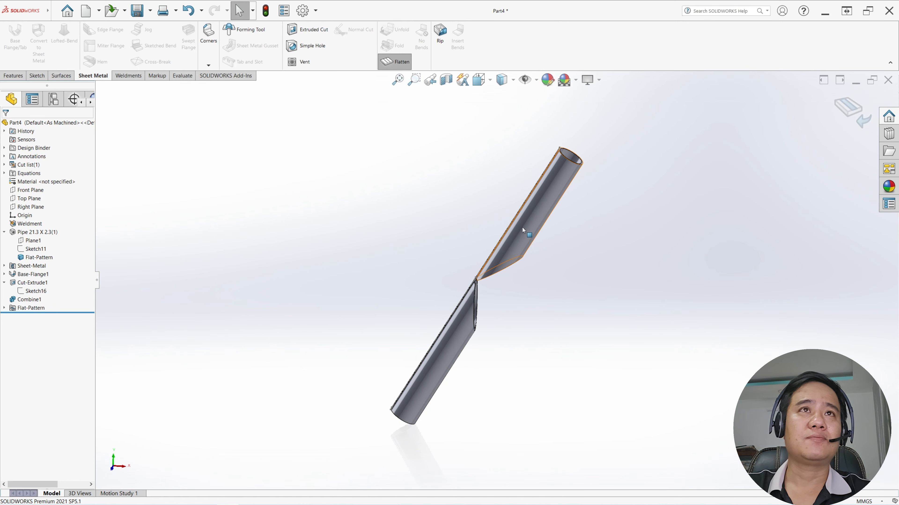
# - Edit the flat pattern and make the flat strip face under the horizontal pipe the fixed face
pyautogui.click(4, 307)
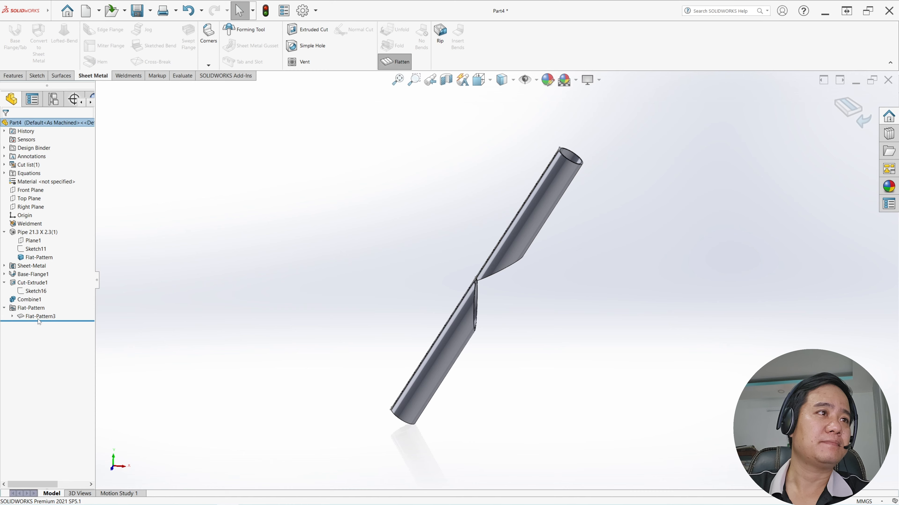
pyautogui.click(39, 316)
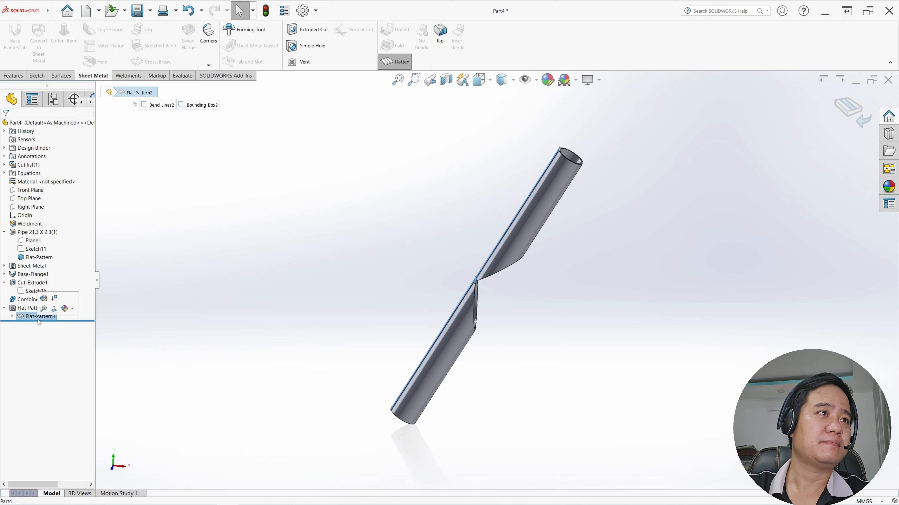
pyautogui.click(44, 299)
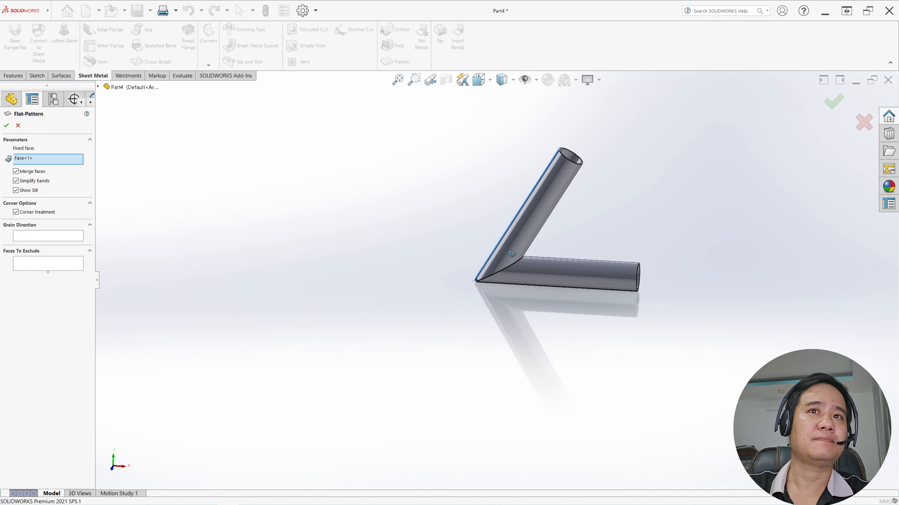
pyautogui.moveTo(501, 268); pyautogui.dragTo(543, 240, button='middle')
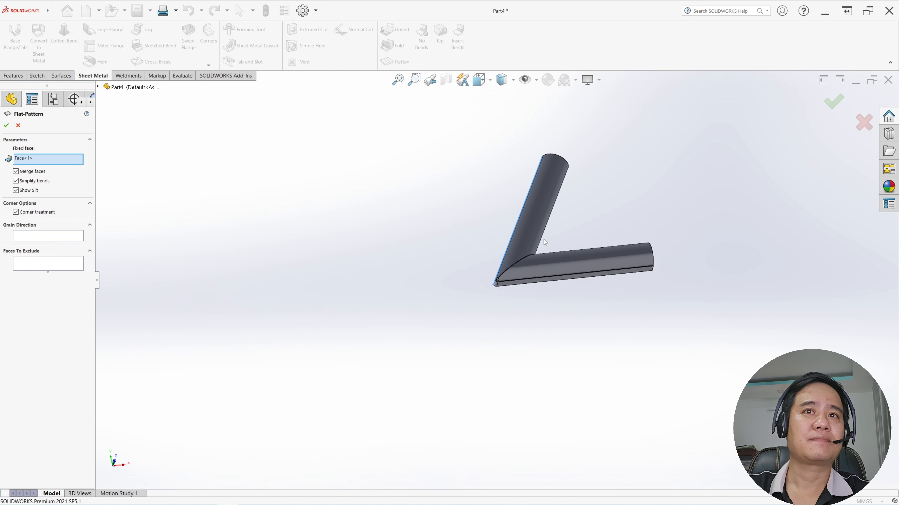
pyautogui.click(563, 281)
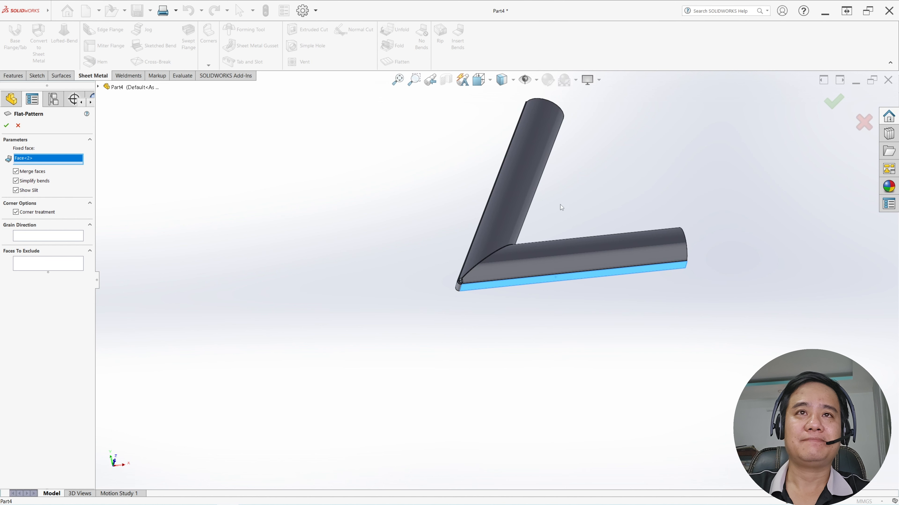
pyautogui.moveTo(560, 204); pyautogui.dragTo(527, 365, button='middle')
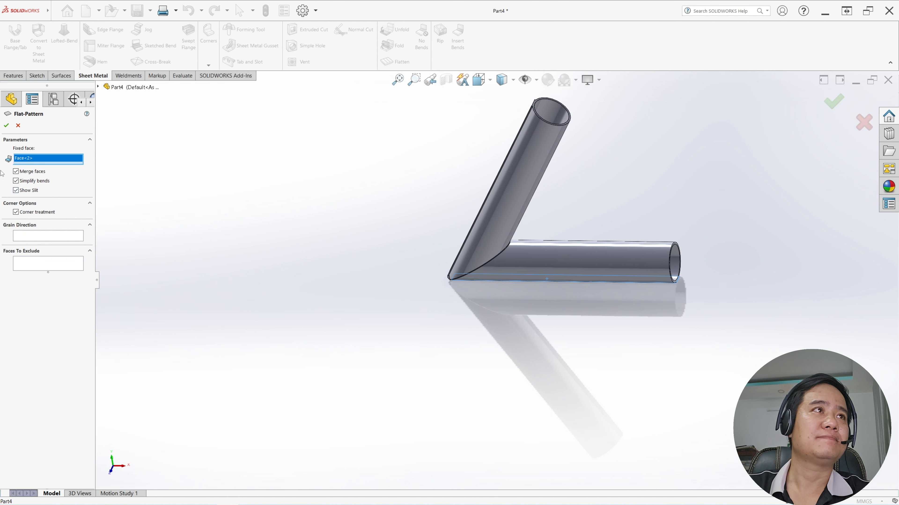
pyautogui.click(7, 126)
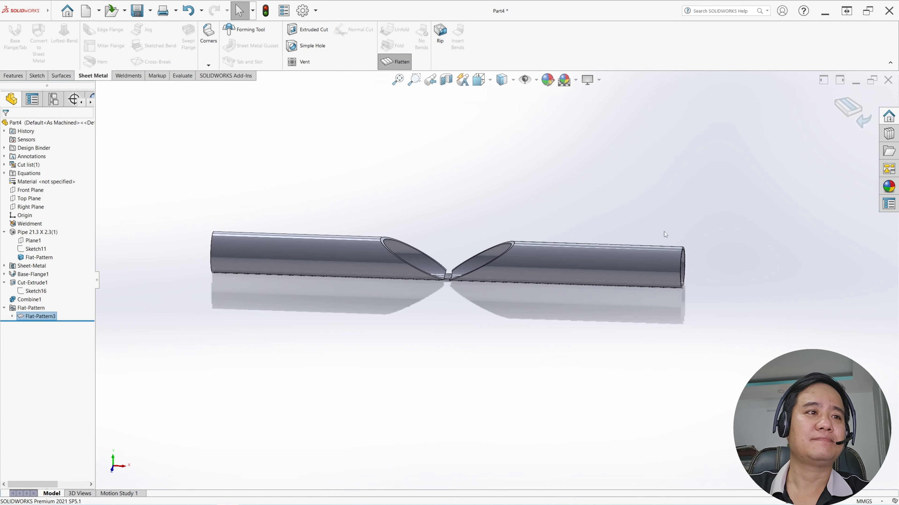
# - Examine the flattened pipes, the corner joint and the flat strip along the pipe's end face
pyautogui.scroll(2, 664, 232)
pyautogui.moveTo(268, 314); pyautogui.dragTo(289, 314, button='middle')
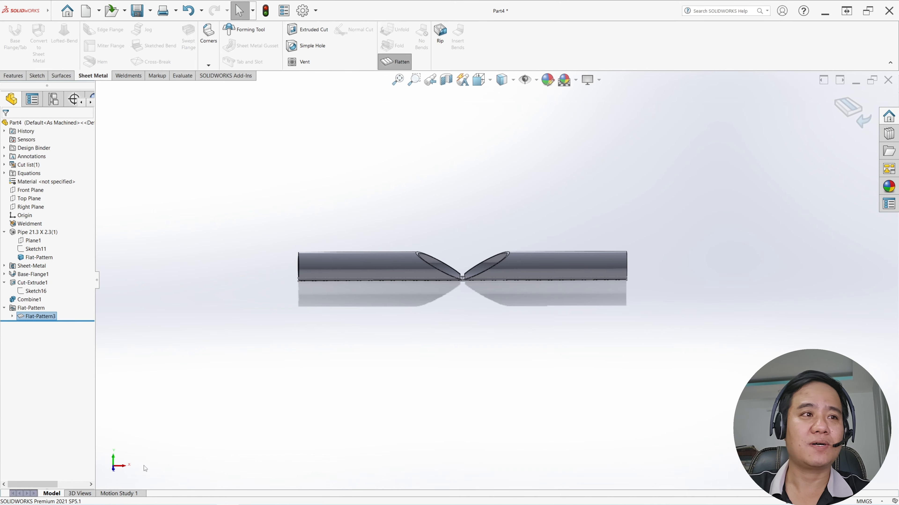
pyautogui.moveTo(466, 285)
pyautogui.mouseDown(button='middle')
pyautogui.moveTo(496, 285)
pyautogui.moveTo(481, 283)
pyautogui.mouseUp(button='middle')
pyautogui.click(398, 63)
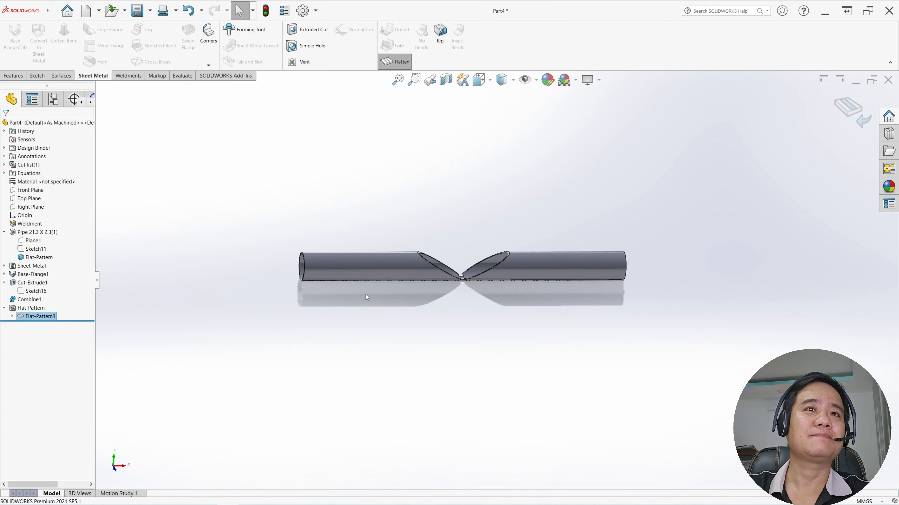
pyautogui.scroll(-3, 438, 305)
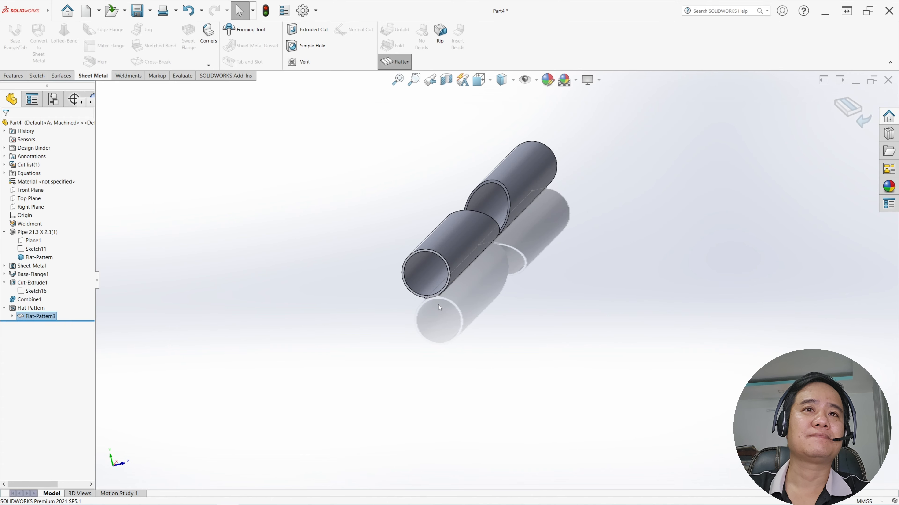
pyautogui.scroll(-5, 449, 289)
pyautogui.scroll(-1, 449, 289)
pyautogui.moveTo(449, 290)
pyautogui.mouseDown(button='middle')
pyautogui.moveTo(476, 286)
pyautogui.moveTo(477, 252)
pyautogui.moveTo(455, 275)
pyautogui.mouseUp(button='middle')
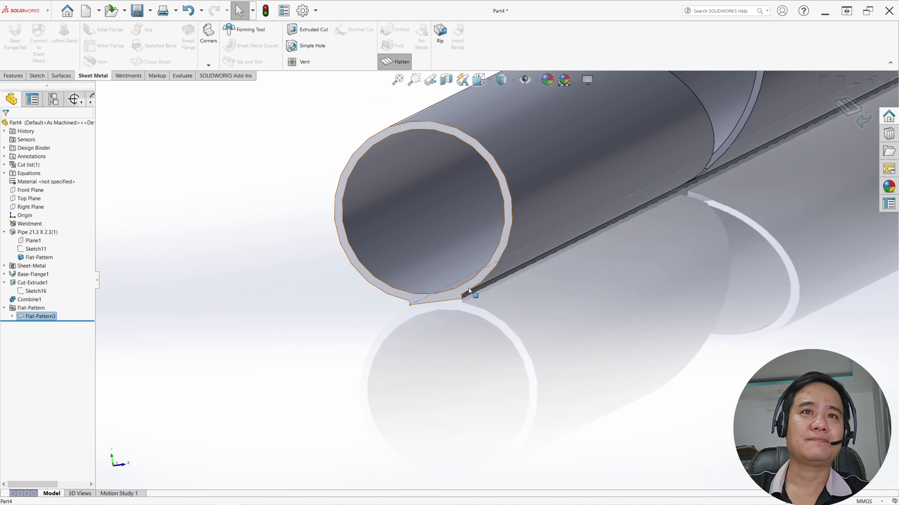
pyautogui.click(468, 290)
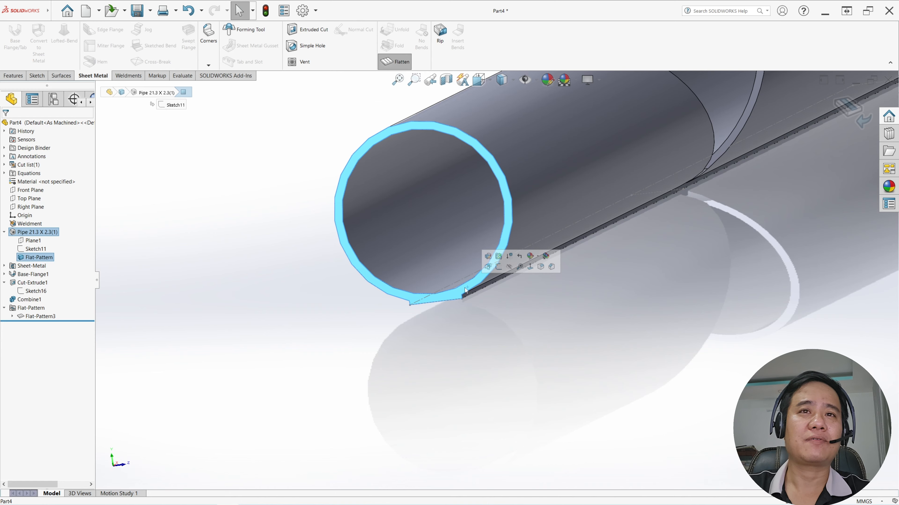
pyautogui.click(583, 324)
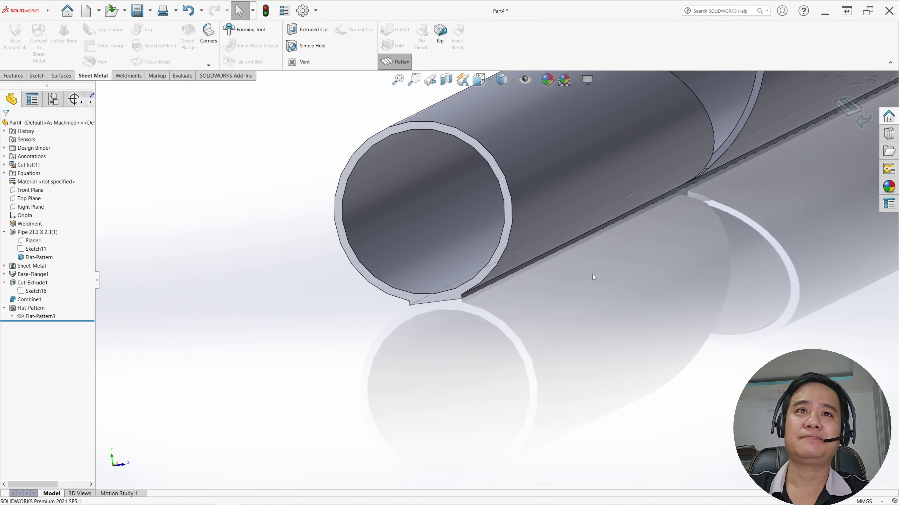
pyautogui.moveTo(594, 236); pyautogui.dragTo(566, 321, button='middle')
# - Start a sketch on the flattened pipe's end face and orient the view normal to it
pyautogui.click(448, 275)
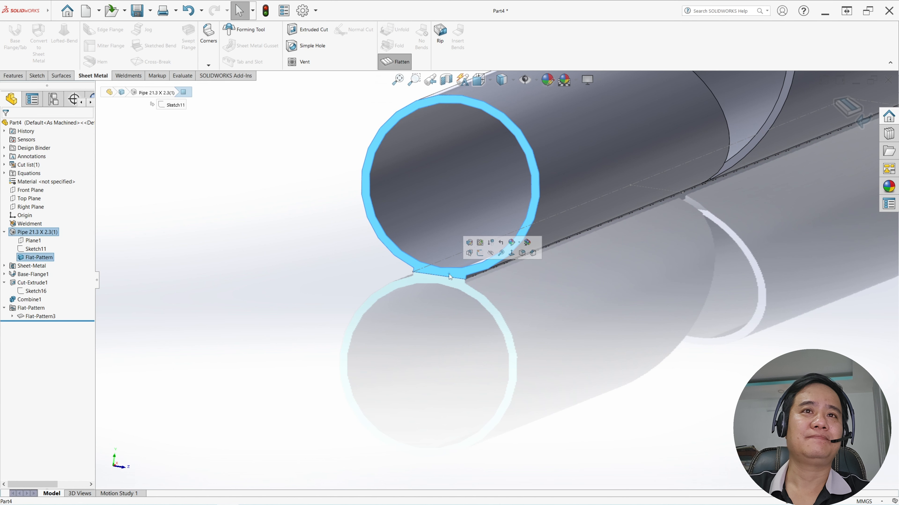
pyautogui.click(480, 253)
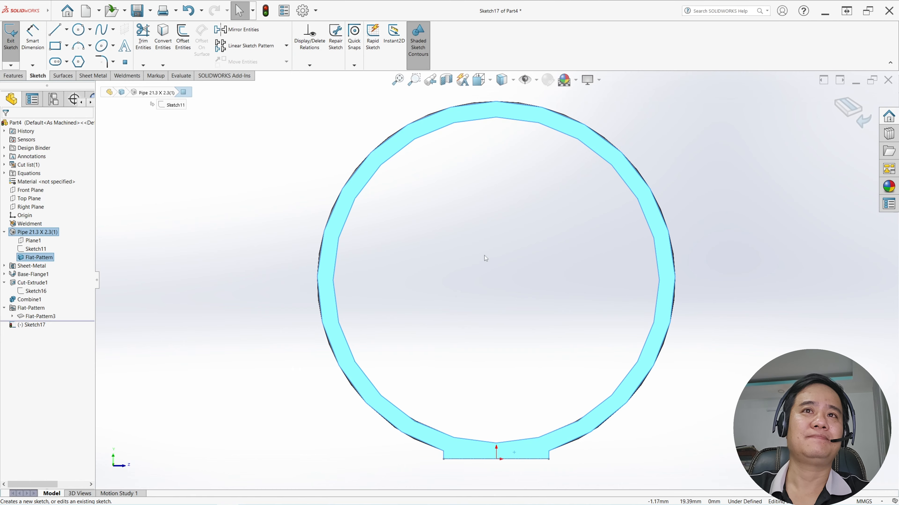
pyautogui.click(632, 396)
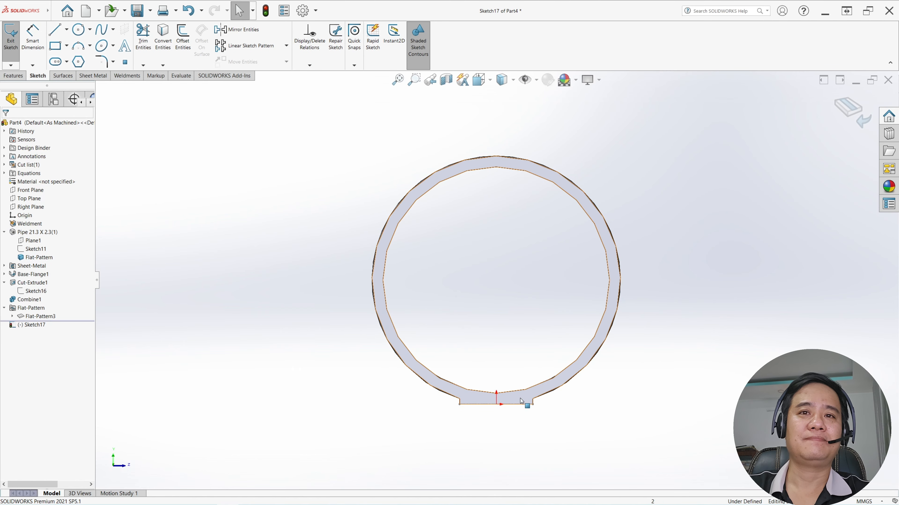
pyautogui.moveTo(526, 406); pyautogui.dragTo(462, 409, button='middle')
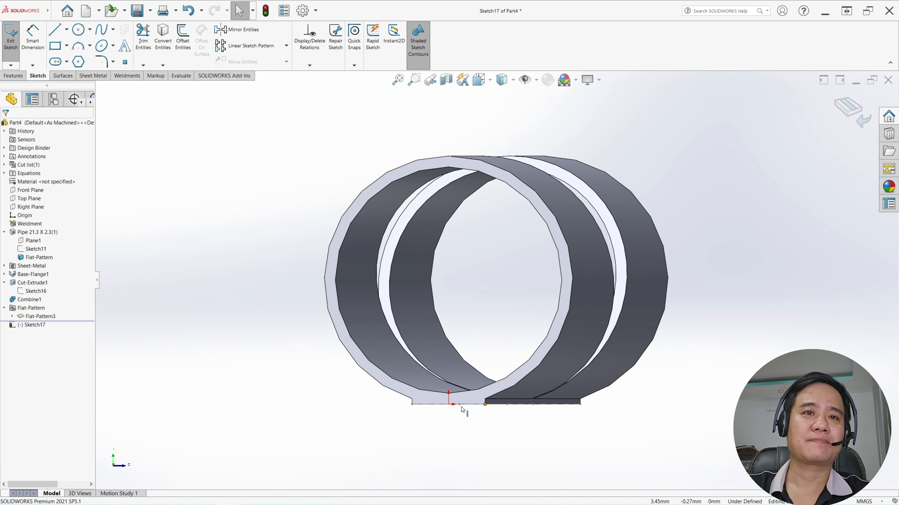
pyautogui.click(27, 327)
pyautogui.click(50, 315)
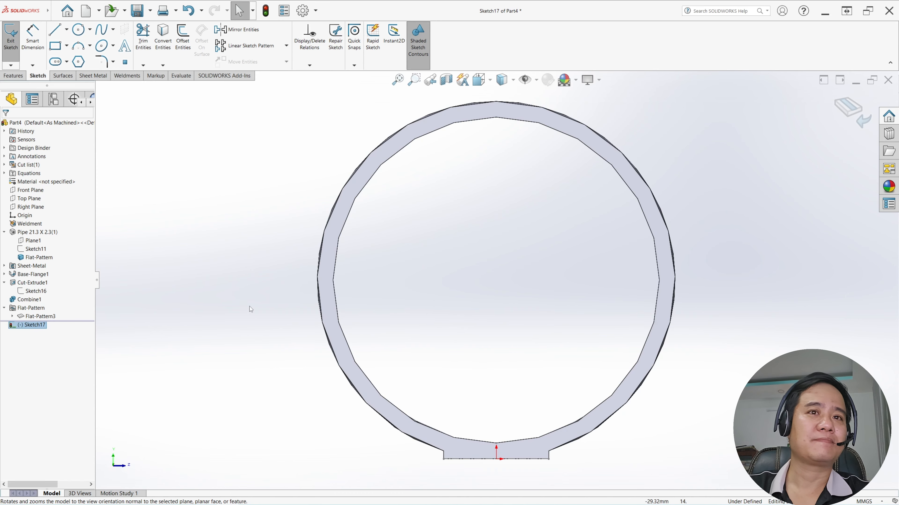
pyautogui.click(385, 295)
# - Draw a circle of 17 mm radius from the pipe's centre to the origin at the strip's bottom edge
pyautogui.click(78, 29)
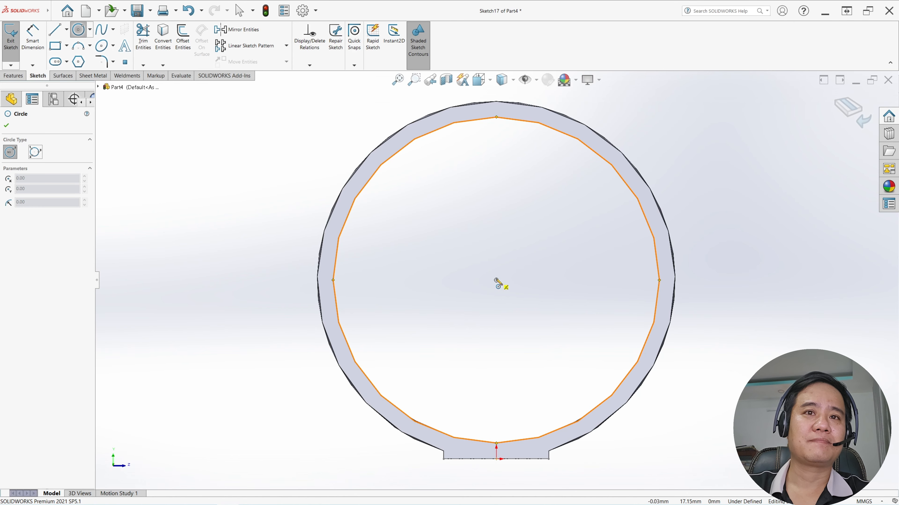
pyautogui.click(496, 281)
pyautogui.click(496, 459)
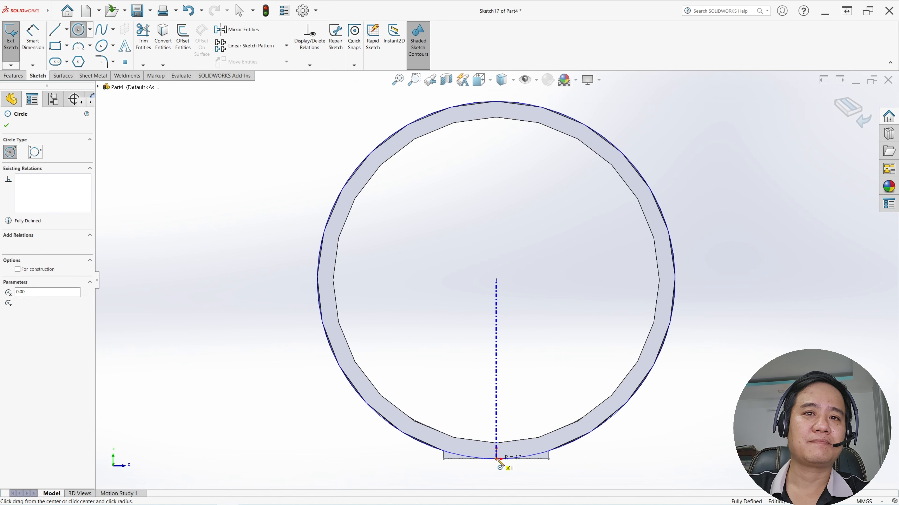
pyautogui.press('Escape')
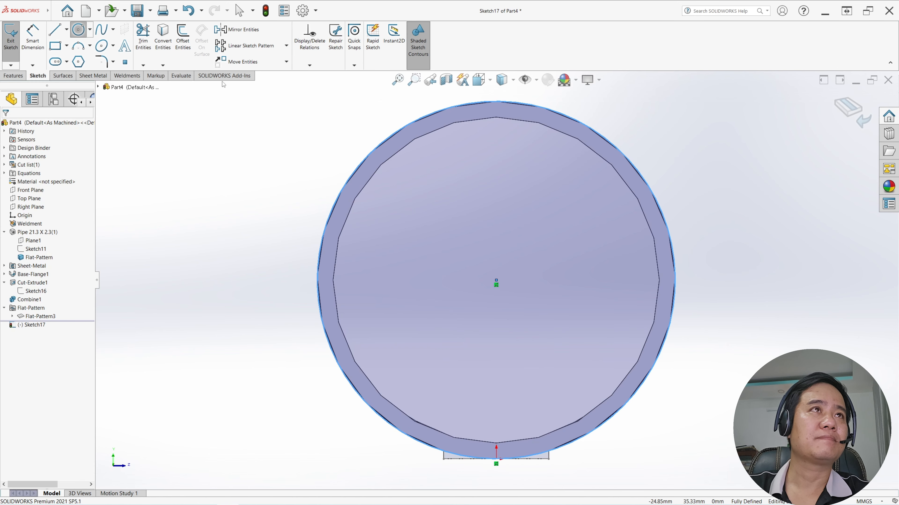
# - Convert the pipe's inner circular edge into sketch geometry
pyautogui.click(163, 35)
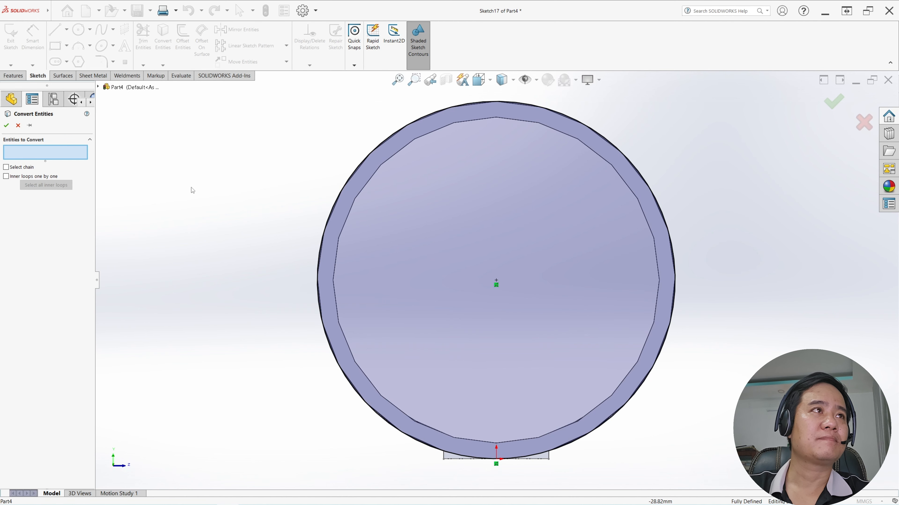
pyautogui.click(379, 394)
pyautogui.click(7, 128)
# - Draw a vertical centerline 17 mm long from the circles' centre down to the origin
pyautogui.scroll(4, 495, 282)
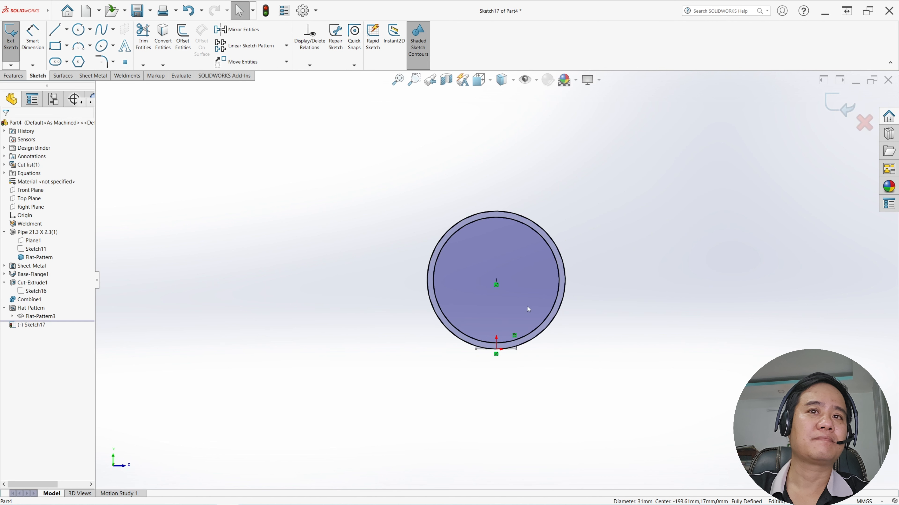
pyautogui.scroll(-2, 527, 306)
pyautogui.click(67, 30)
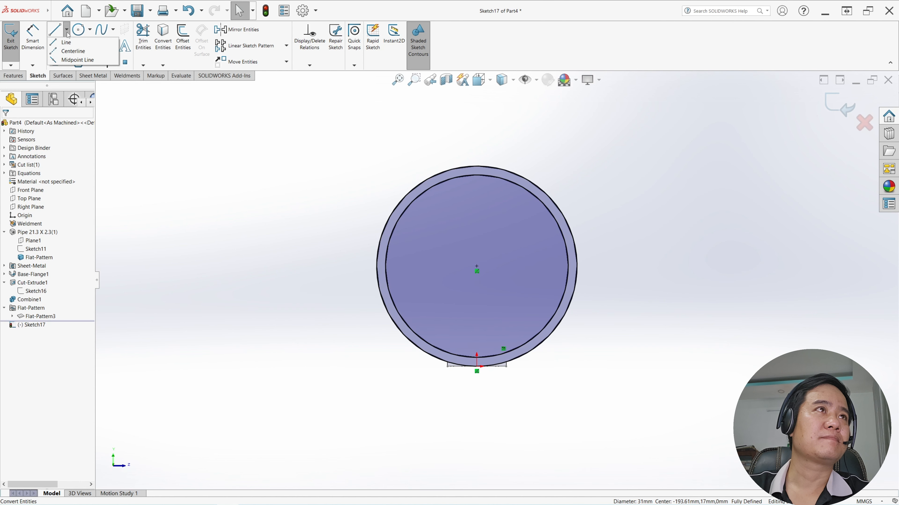
pyautogui.click(62, 53)
pyautogui.click(477, 266)
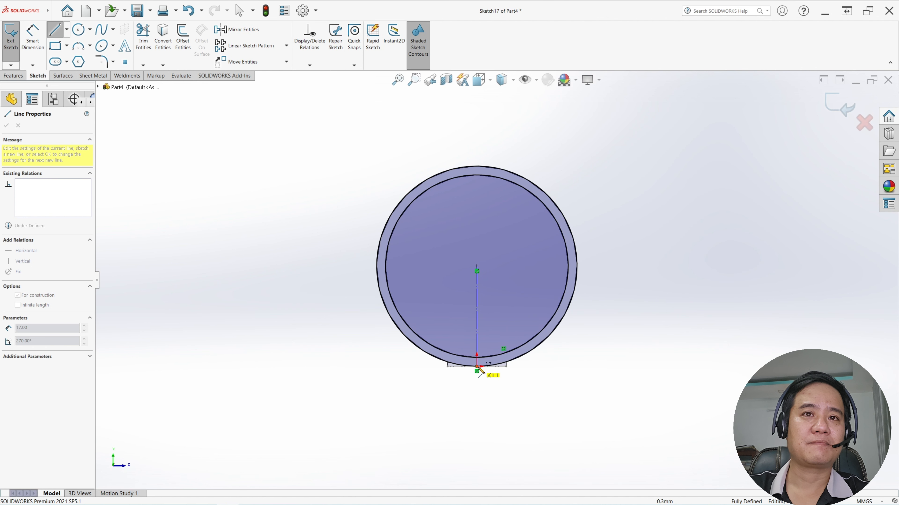
pyautogui.click(477, 361)
pyautogui.press('Escape')
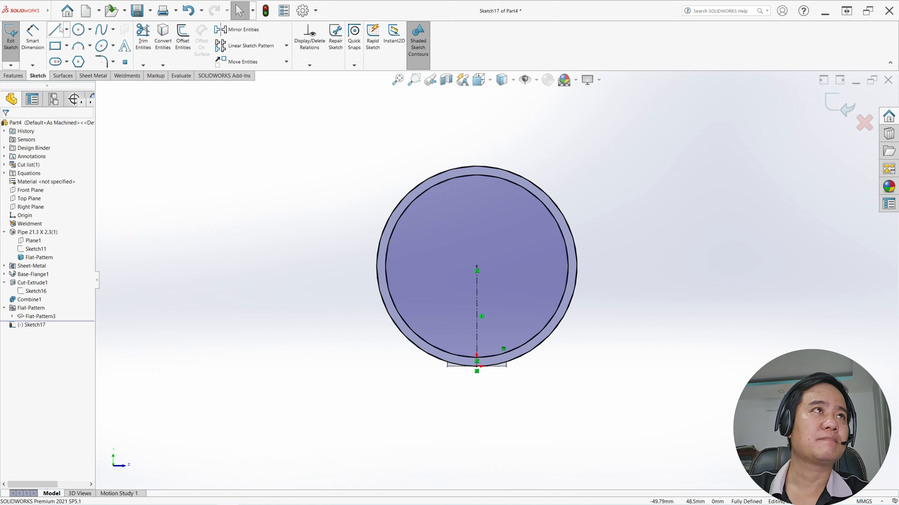
# - Draw an angled centerline from the circles' centre to the outer circle just beyond the strip's left end, about 20° from vertical
pyautogui.click(66, 30)
pyautogui.click(63, 53)
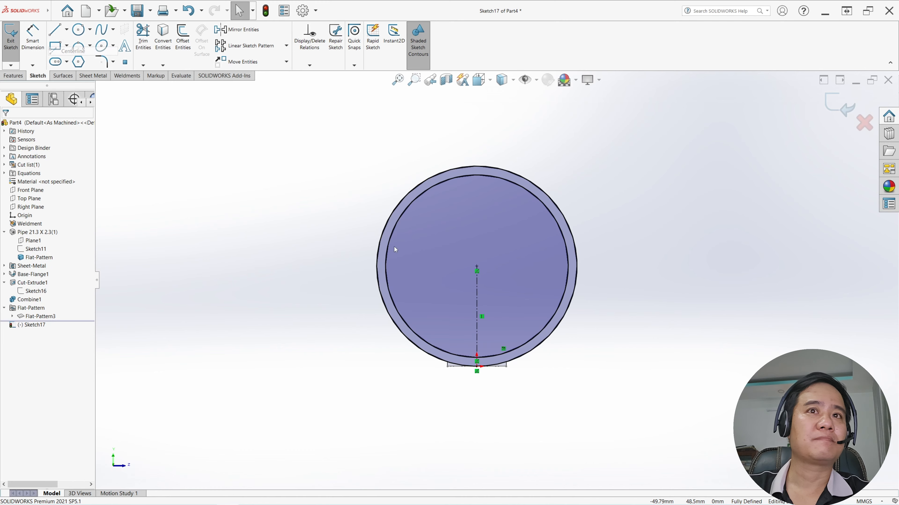
pyautogui.click(476, 266)
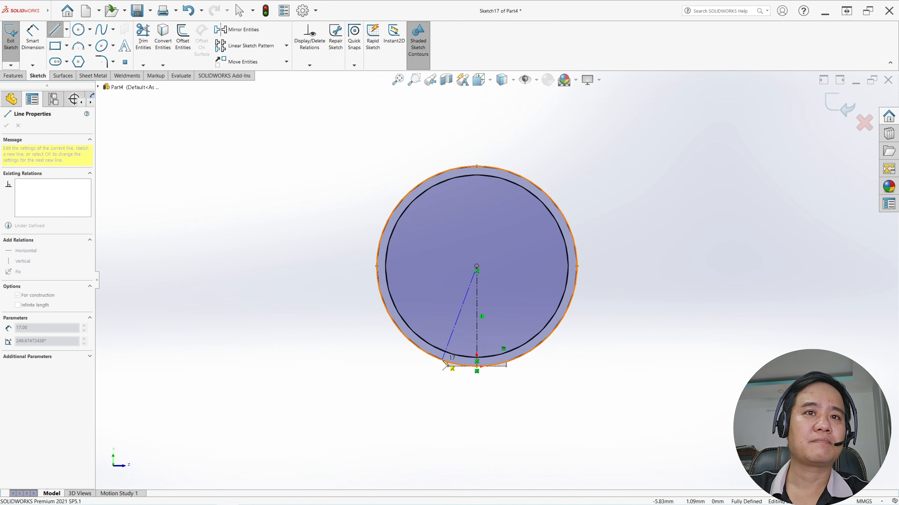
pyautogui.click(446, 362)
pyautogui.press('Escape')
# - Mirror the angled centerline about the vertical centerline
pyautogui.moveTo(420, 376); pyautogui.dragTo(377, 373, button='right')
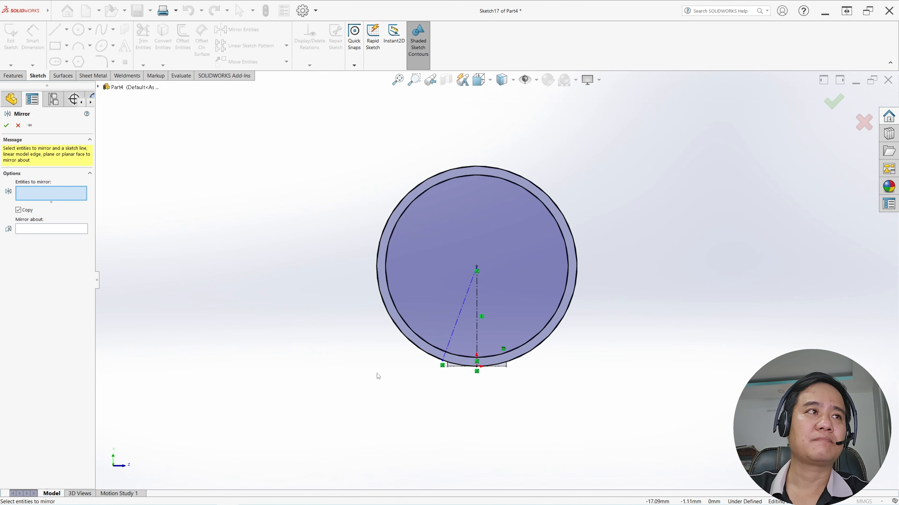
pyautogui.click(460, 313)
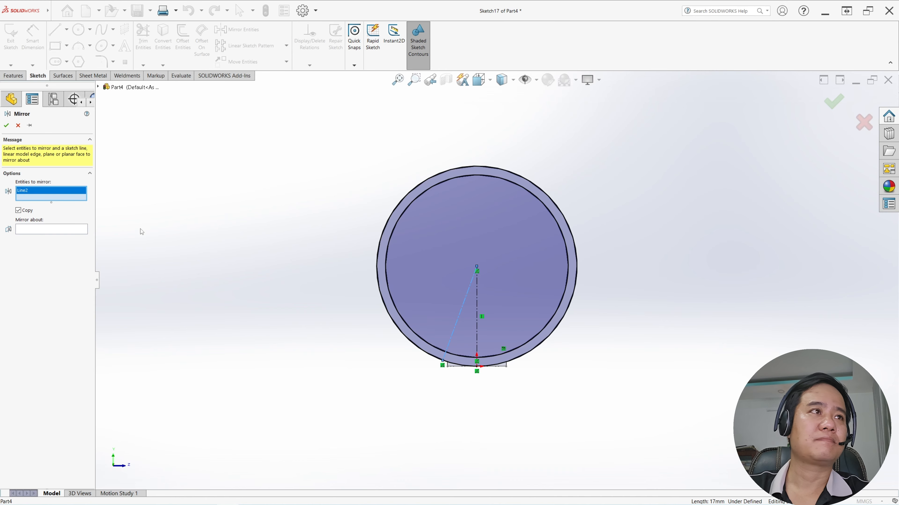
pyautogui.click(62, 230)
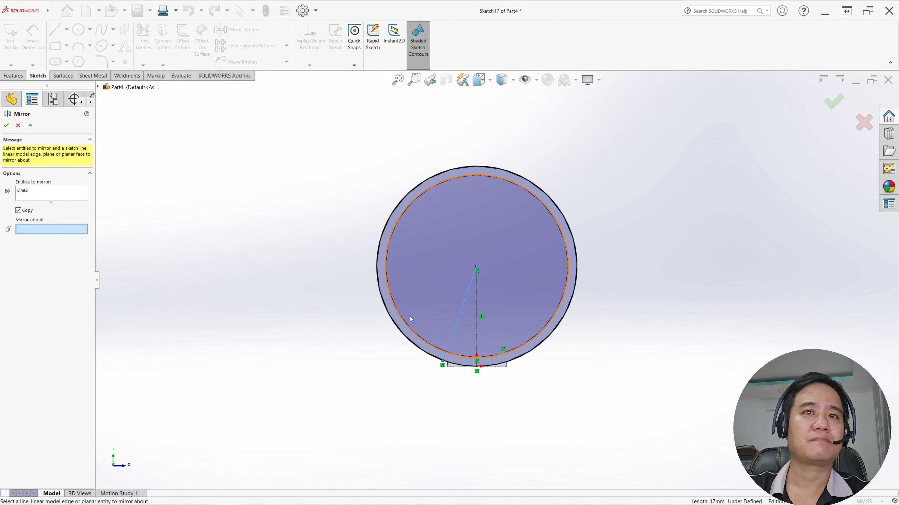
pyautogui.click(476, 340)
pyautogui.click(7, 125)
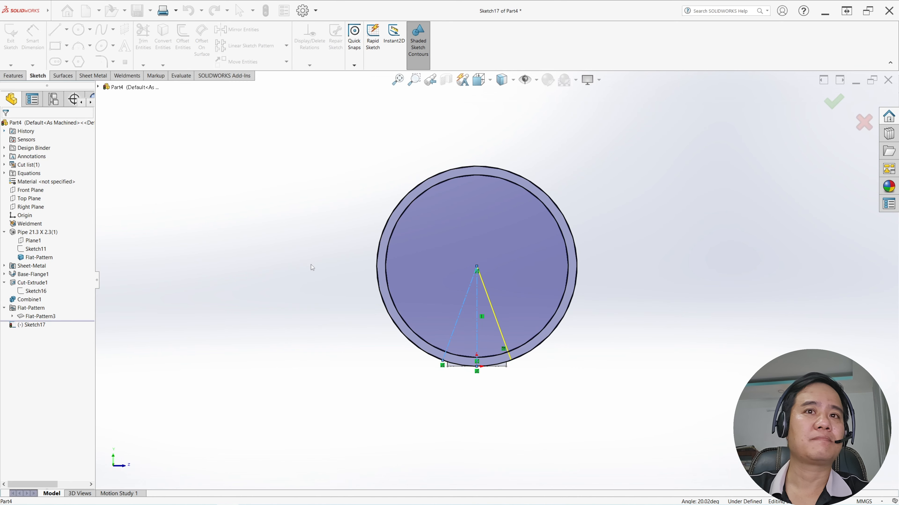
# - Power-trim both circles so only the arcs between the two angled centerlines remain
pyautogui.scroll(-4, 501, 335)
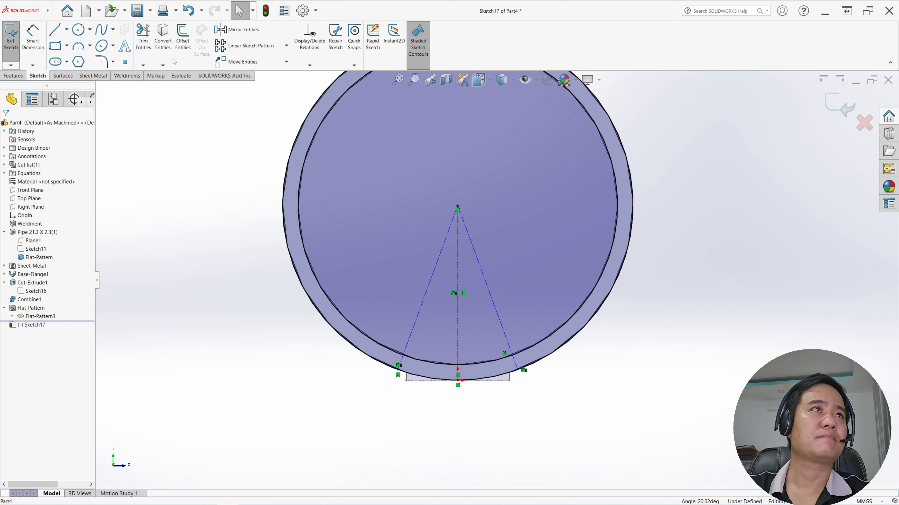
pyautogui.click(143, 35)
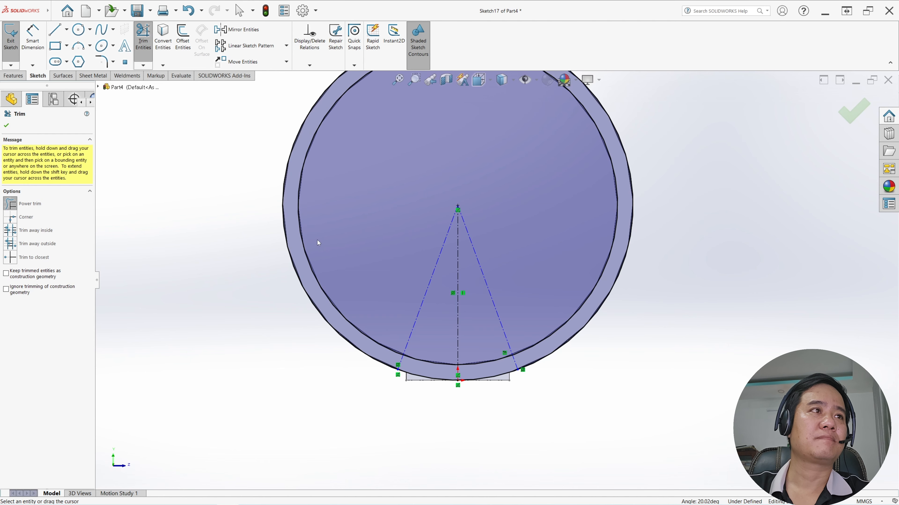
pyautogui.moveTo(320, 242); pyautogui.dragTo(286, 256)
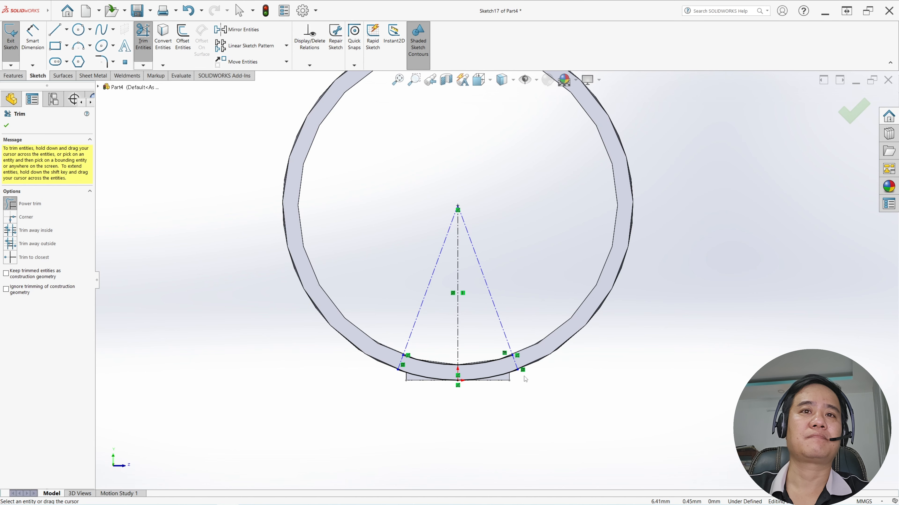
# - Close the trimmed arc profile with a solid line between the arcs' ends on each side, along the angled centerlines
pyautogui.scroll(-2, 525, 379)
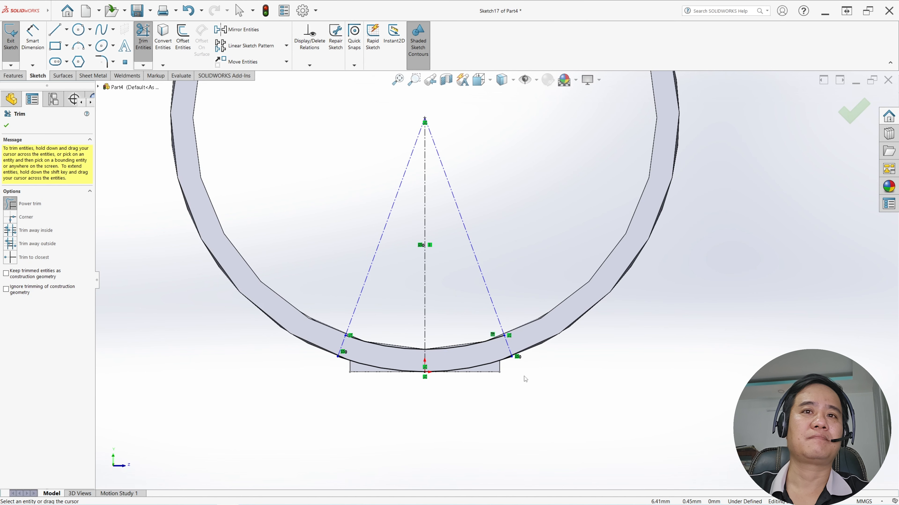
pyautogui.click(10, 123)
pyautogui.click(55, 29)
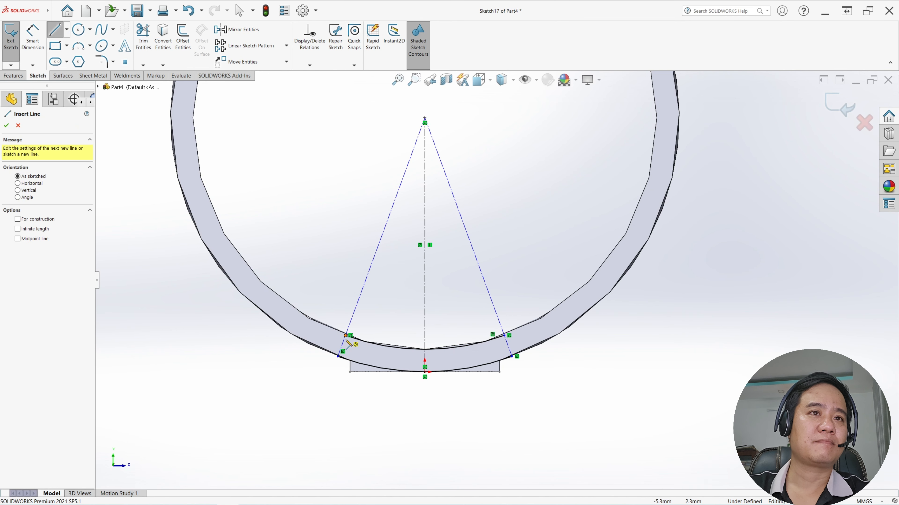
pyautogui.moveTo(346, 336); pyautogui.dragTo(338, 356)
pyautogui.press('Escape')
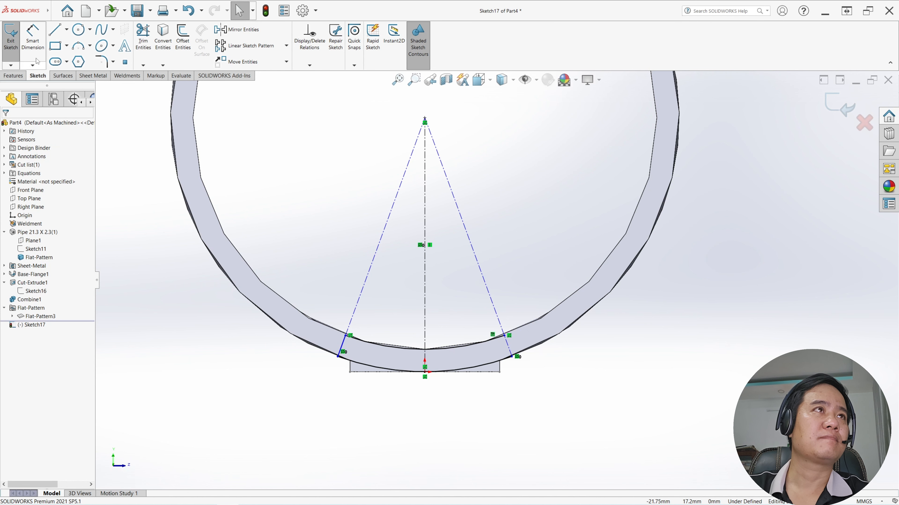
pyautogui.click(55, 29)
pyautogui.moveTo(504, 335); pyautogui.dragTo(512, 357)
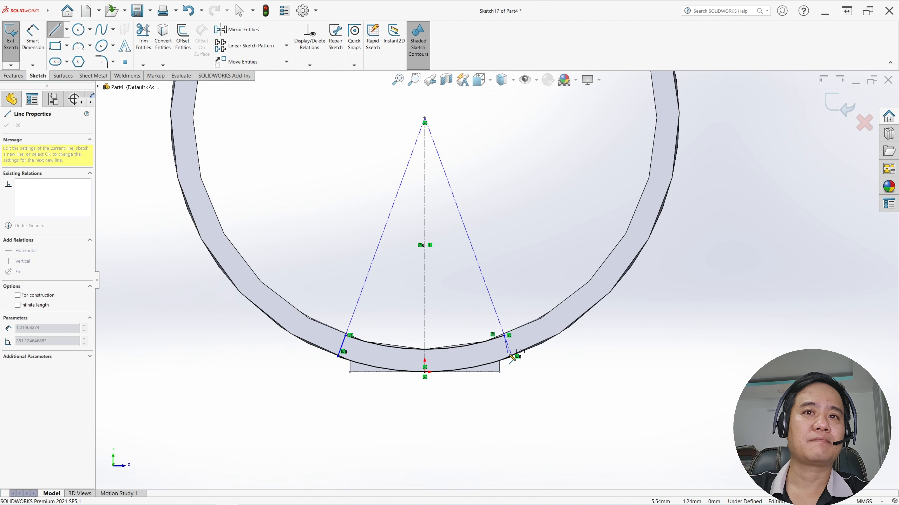
pyautogui.press('Escape')
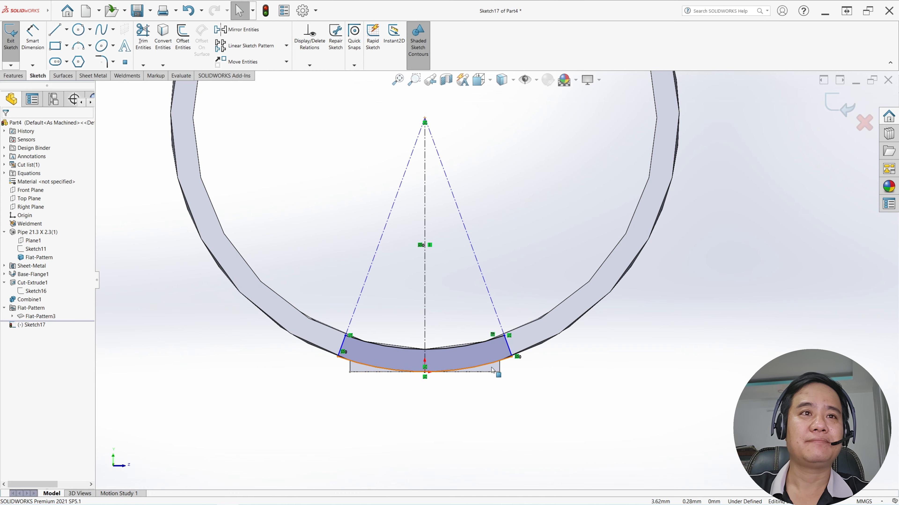
# - Convert the flat strip's bottom edge into a line of the sketch
pyautogui.scroll(-2, 476, 357)
pyautogui.click(479, 357)
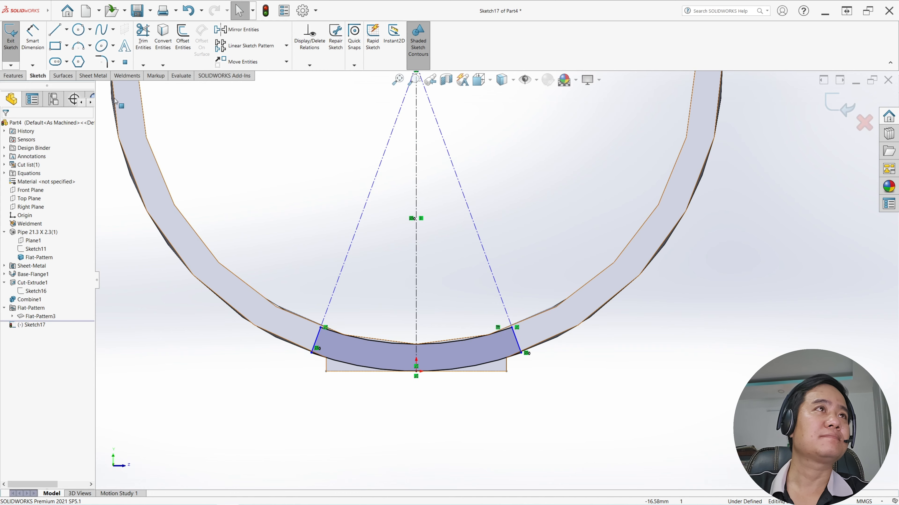
pyautogui.click(168, 66)
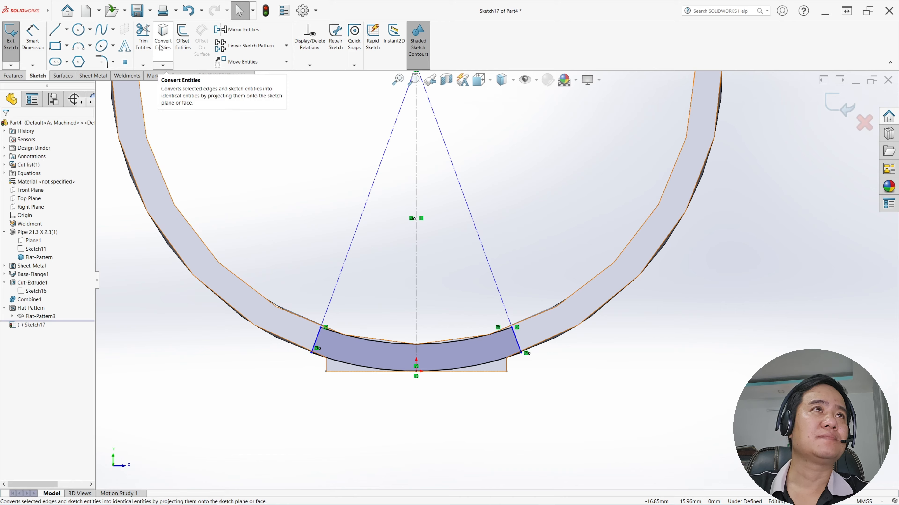
pyautogui.click(355, 371)
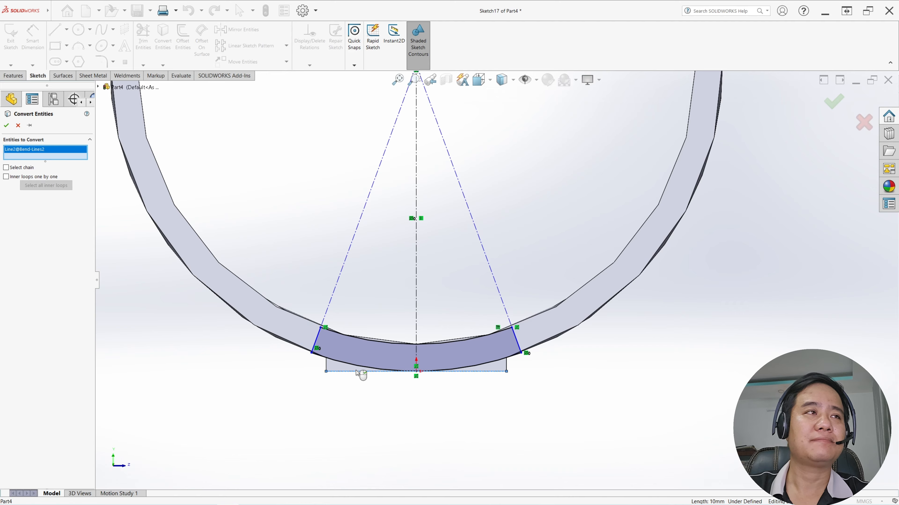
pyautogui.click(7, 126)
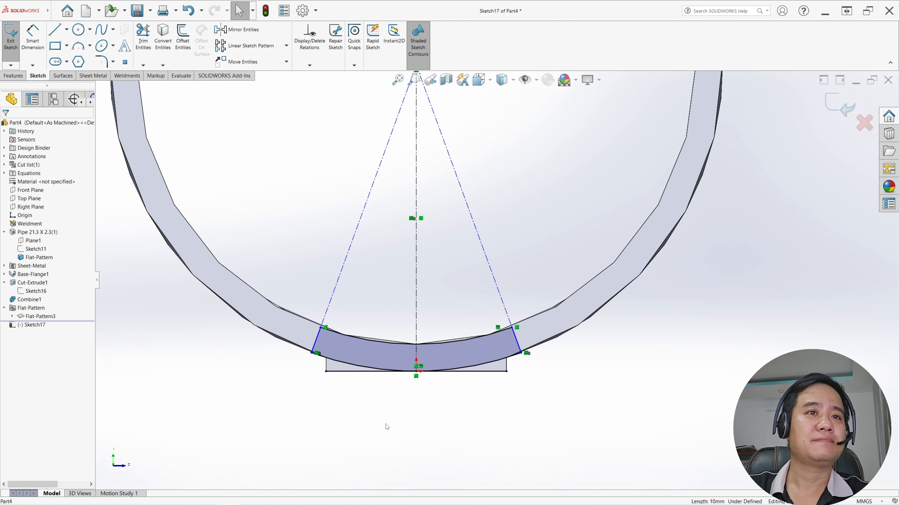
pyautogui.click(351, 372)
pyautogui.press('Escape')
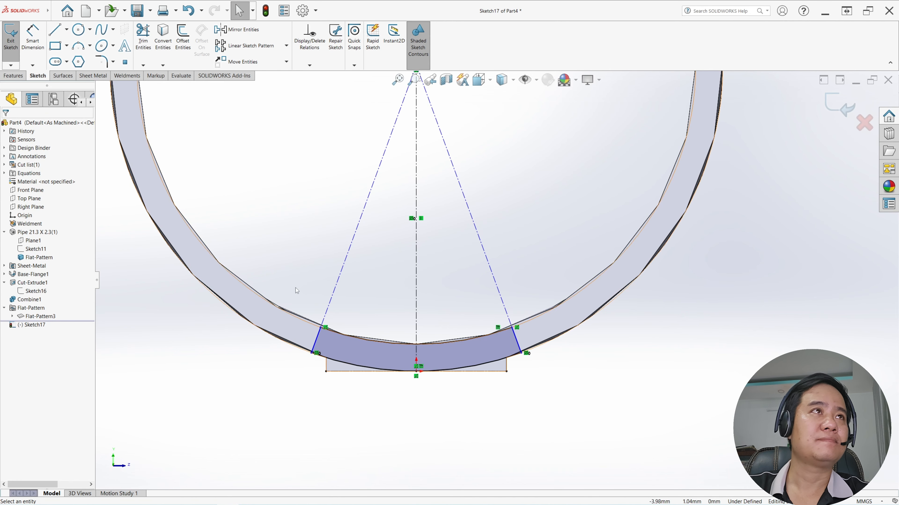
# - Dimension the width of the converted strip line as a driven dimension below the profile
pyautogui.click(33, 36)
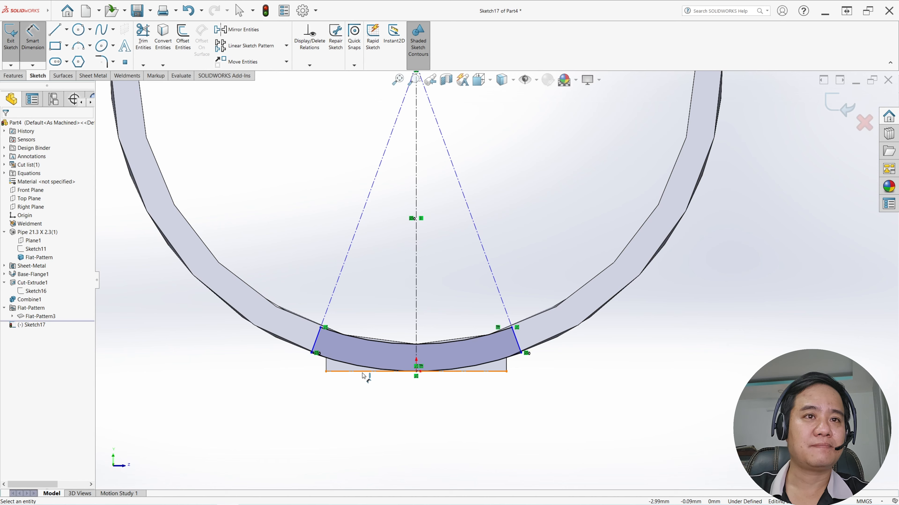
pyautogui.click(370, 371)
pyautogui.click(418, 407)
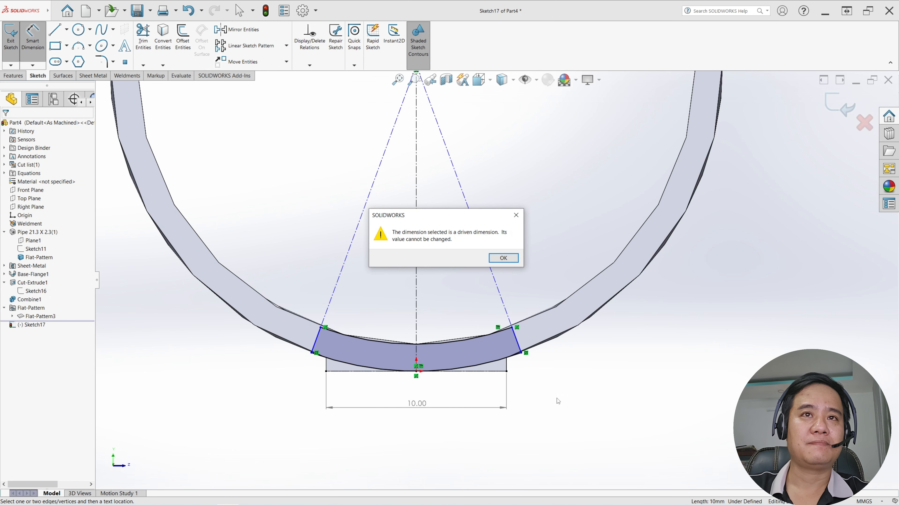
pyautogui.click(502, 258)
pyautogui.scroll(5, 598, 352)
pyautogui.scroll(-4, 559, 353)
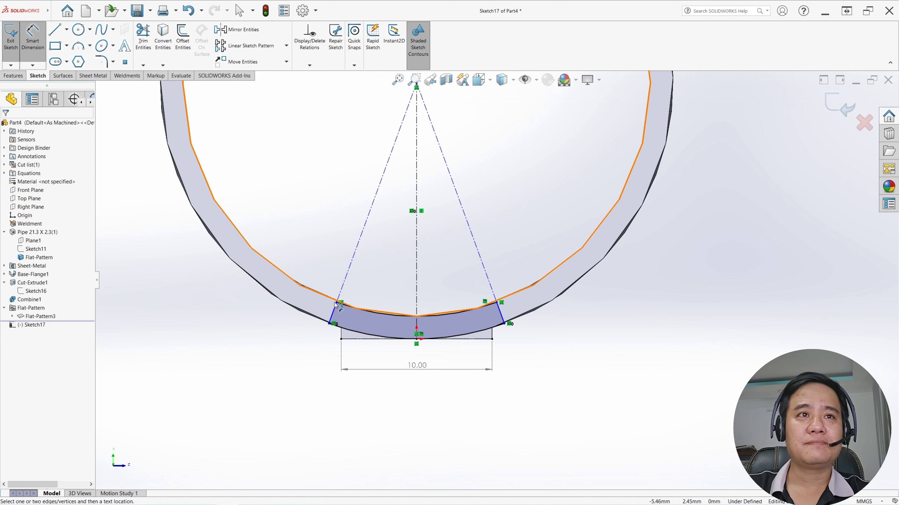
# - Dimension the inner arc's length between its endpoints and link it by equation to the strip's width dimension "D1@Sketch17"
pyautogui.click(337, 303)
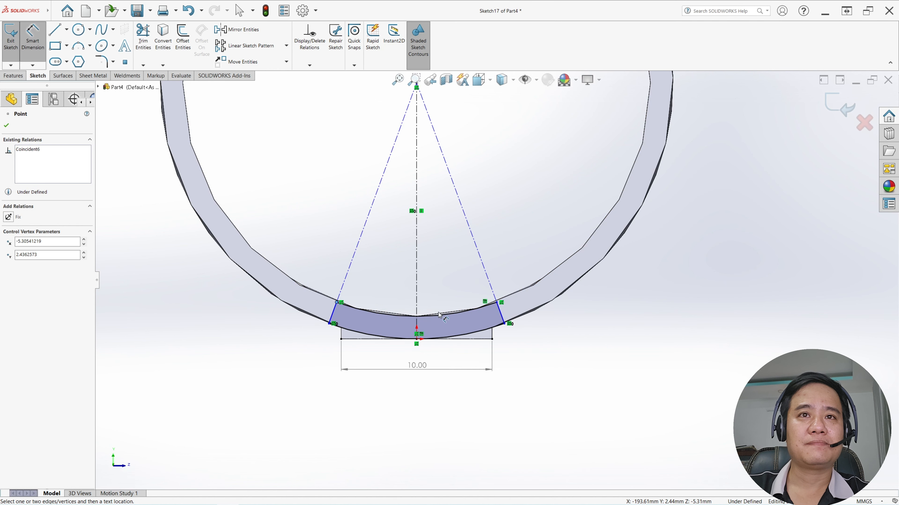
pyautogui.click(497, 303)
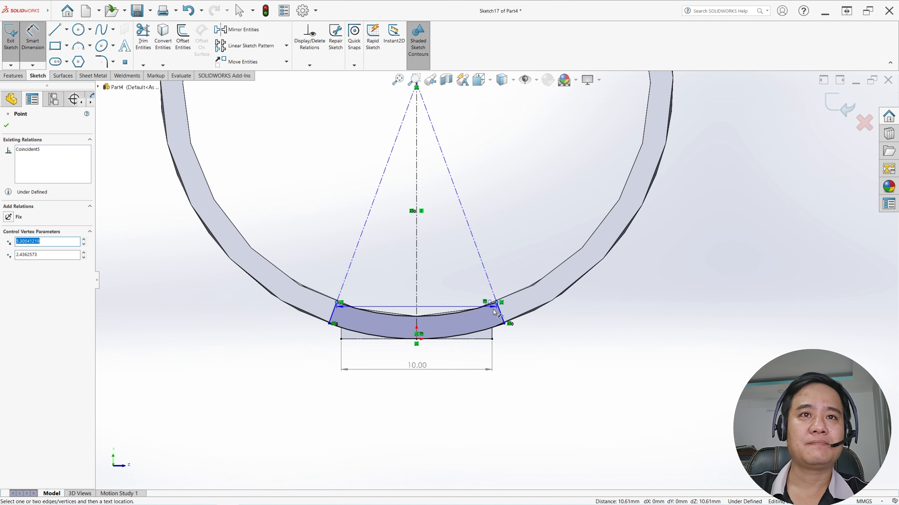
pyautogui.click(438, 314)
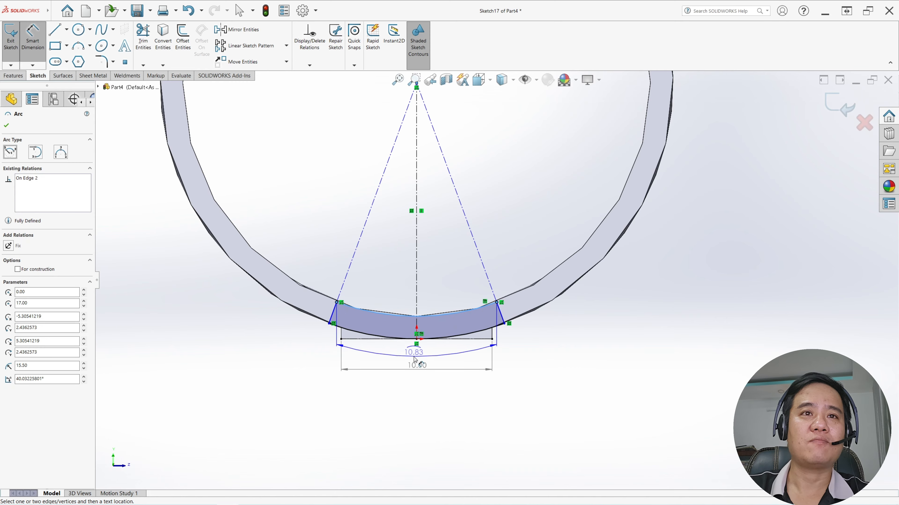
pyautogui.click(415, 359)
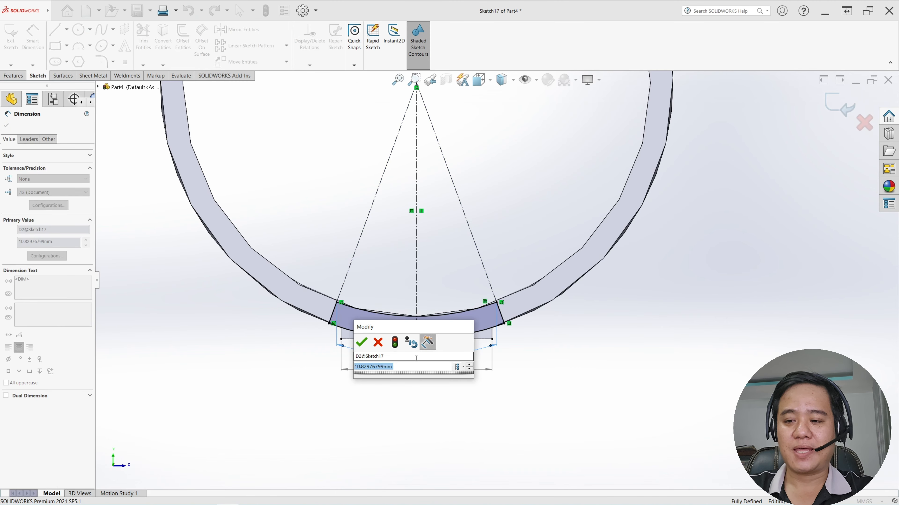
pyautogui.write('=')
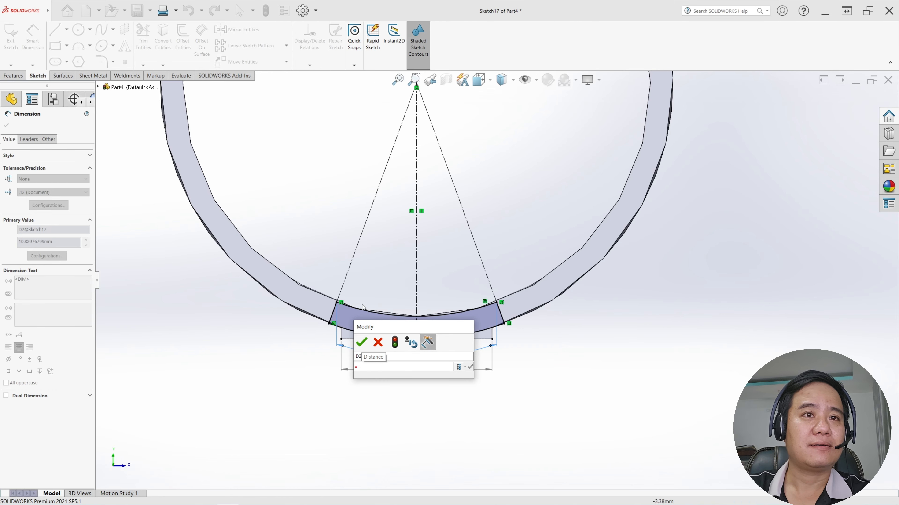
pyautogui.moveTo(367, 327); pyautogui.dragTo(281, 287)
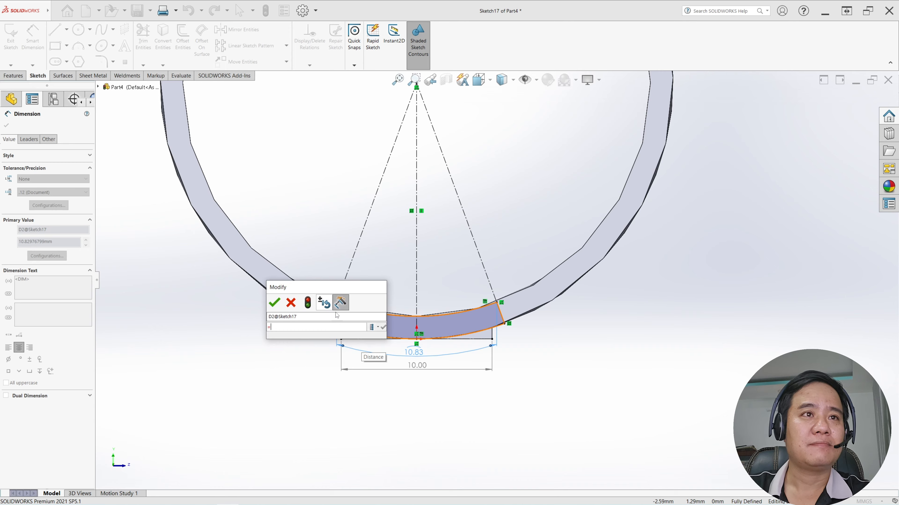
pyautogui.click(420, 368)
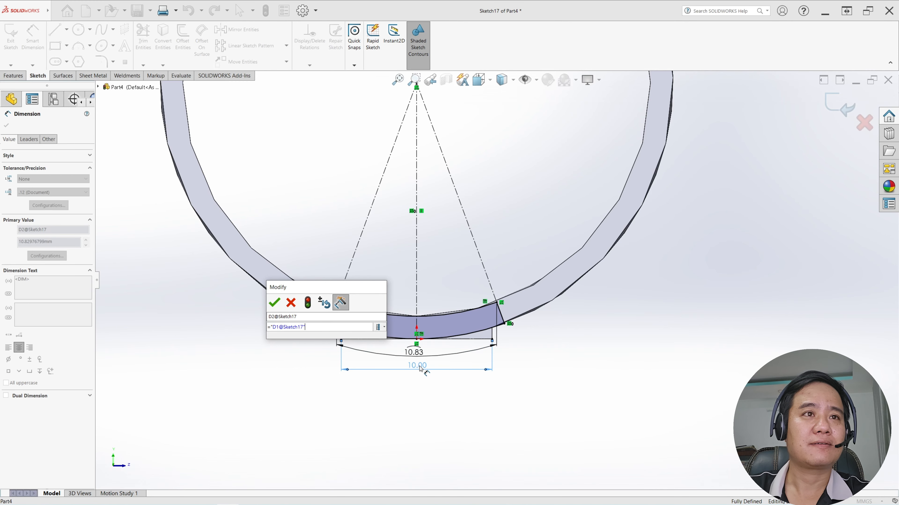
pyautogui.click(275, 303)
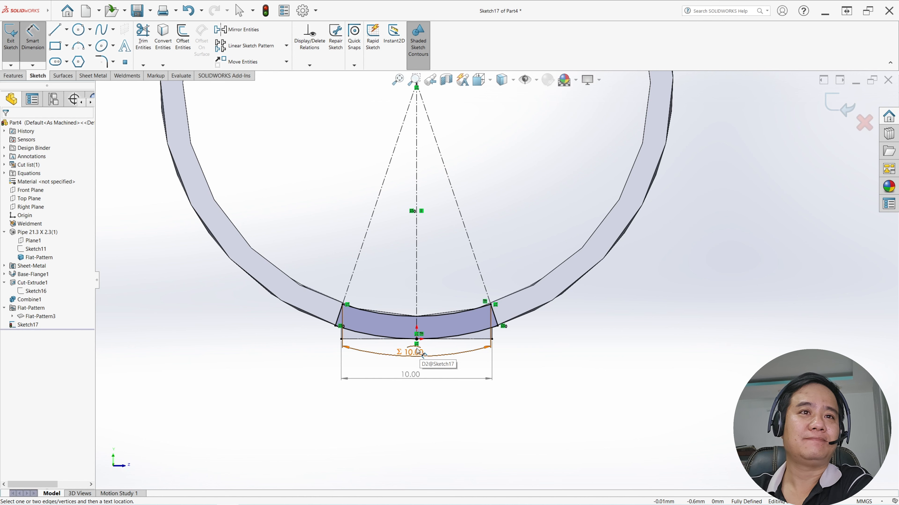
# - Exit the sketch and set up a boss extrusion of the arc profile with Through All and Merge result
pyautogui.click(12, 44)
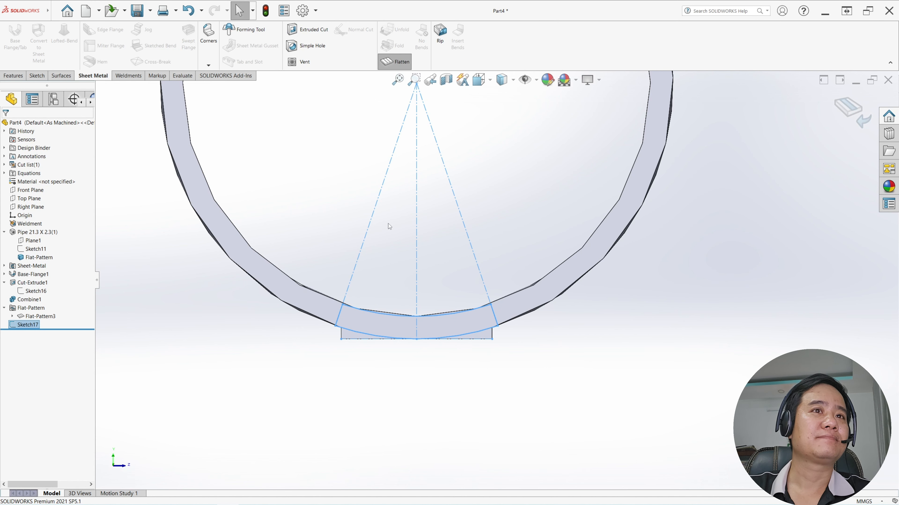
pyautogui.scroll(2, 389, 214)
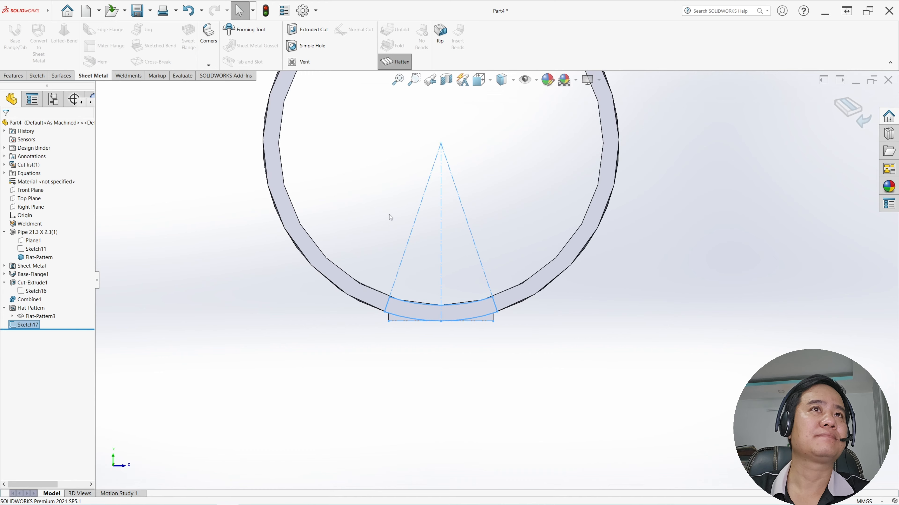
pyautogui.click(14, 76)
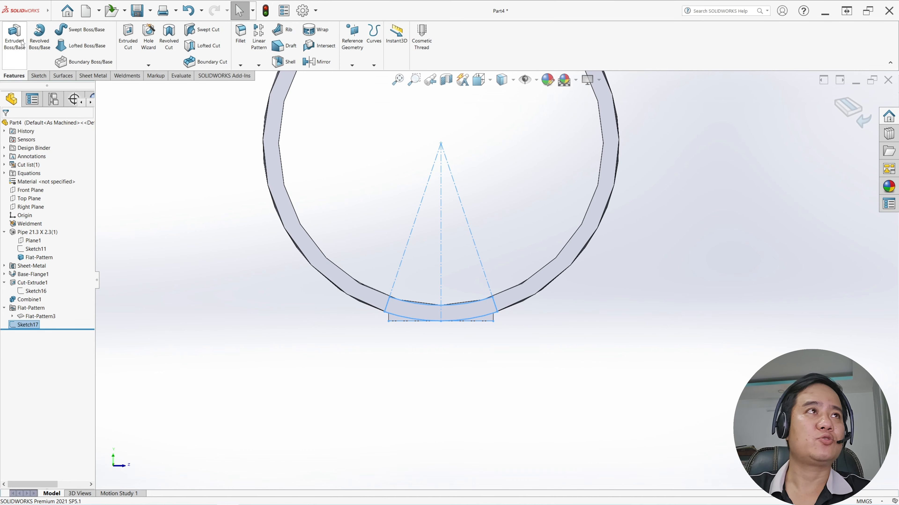
pyautogui.click(14, 37)
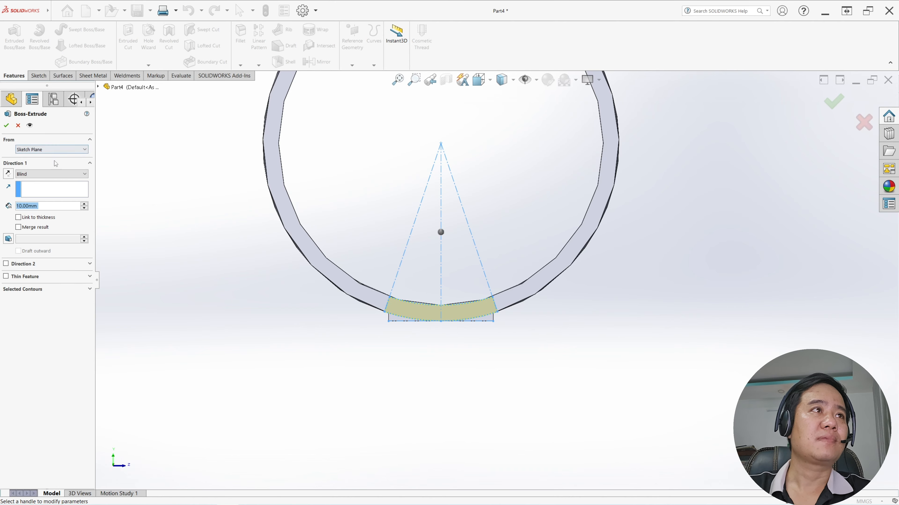
pyautogui.click(49, 173)
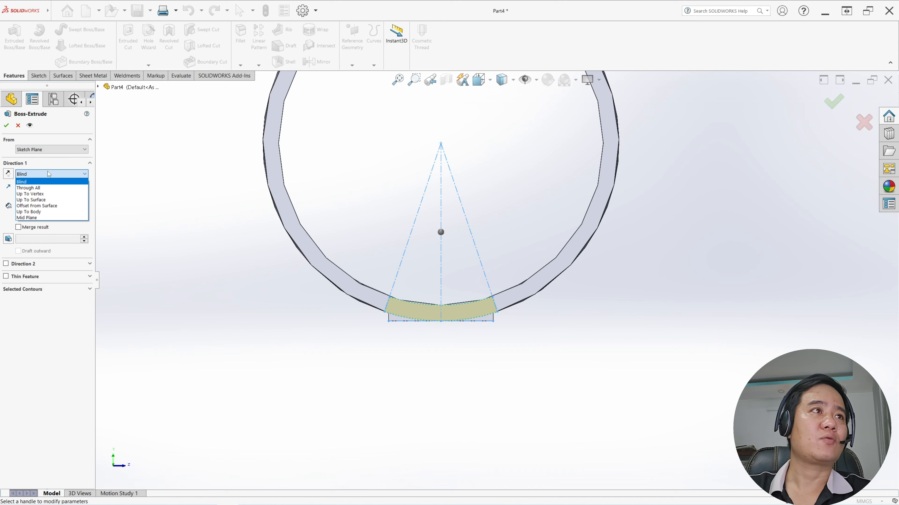
pyautogui.click(54, 189)
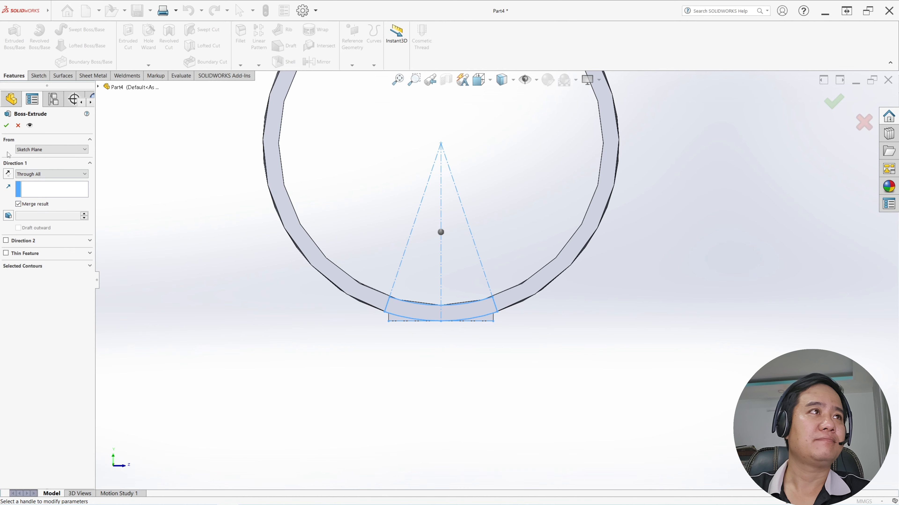
pyautogui.click(6, 125)
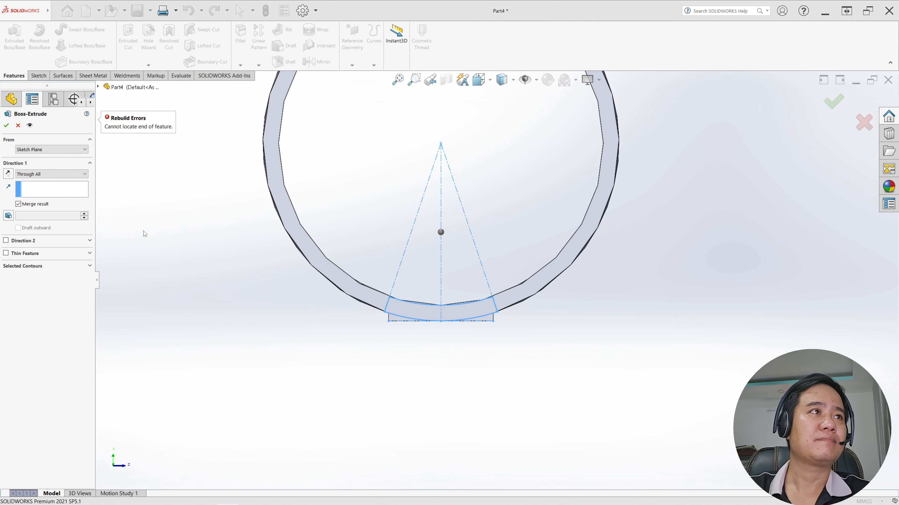
# - Reverse the extrusion direction so the boss runs along the pipe, and create it
pyautogui.scroll(2, 381, 269)
pyautogui.moveTo(429, 270); pyautogui.dragTo(416, 283, button='middle')
pyautogui.scroll(4, 415, 283)
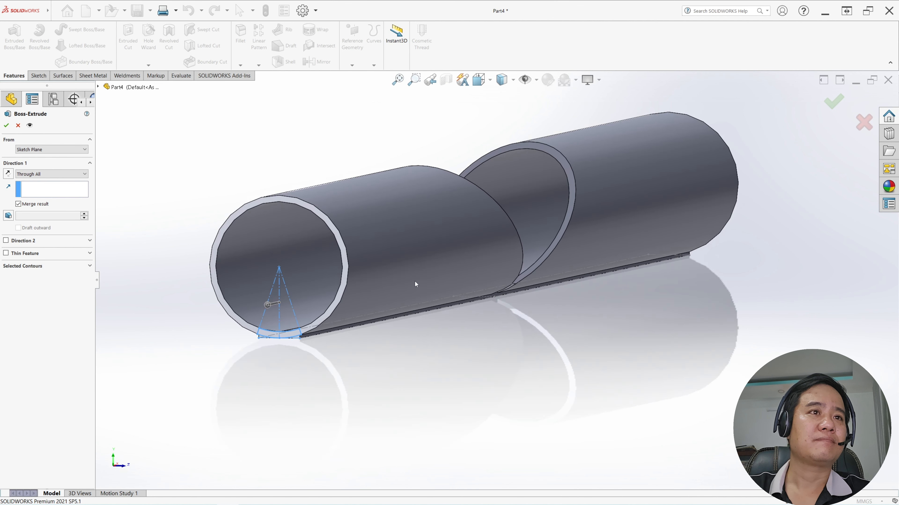
pyautogui.click(8, 174)
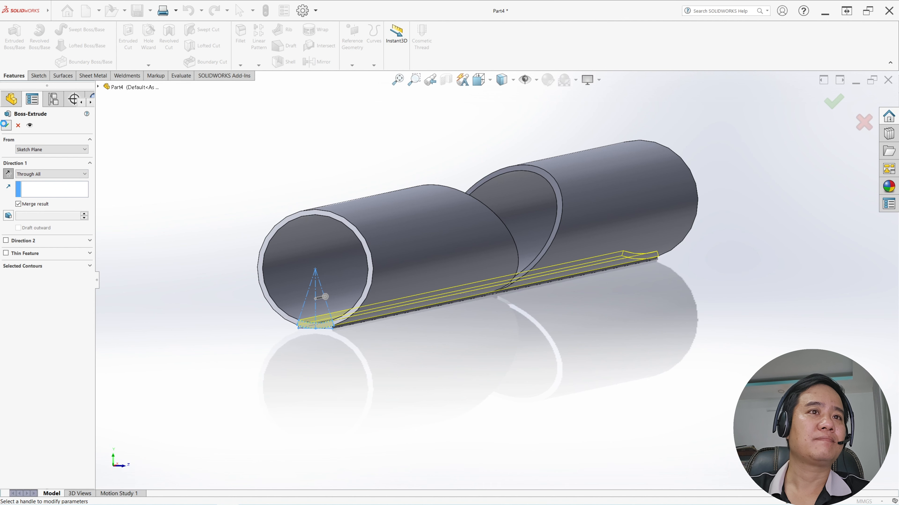
pyautogui.press('Return')
# - Start a sketch on the pipe's end face and draw a 17 mm radius circle from the pipe centre through the strip's inner corner
pyautogui.scroll(-3, 309, 321)
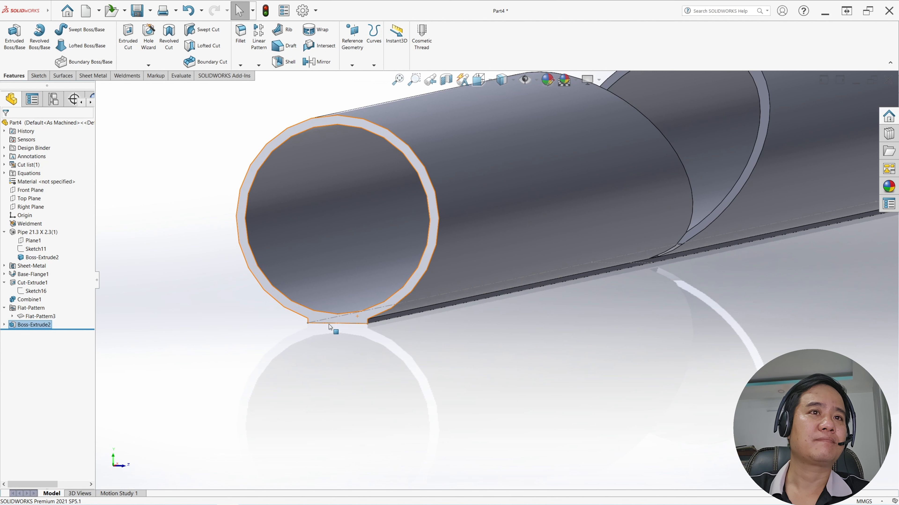
pyautogui.click(370, 324)
pyautogui.click(395, 299)
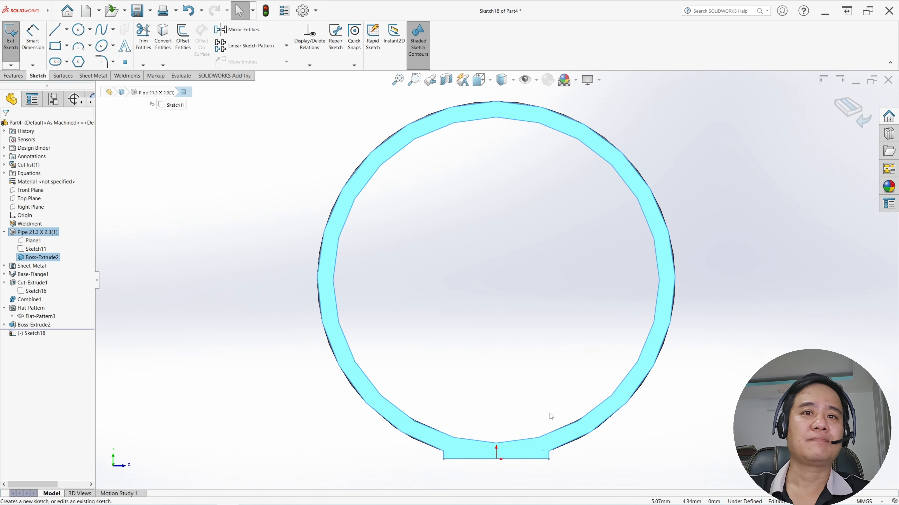
pyautogui.scroll(-2, 532, 379)
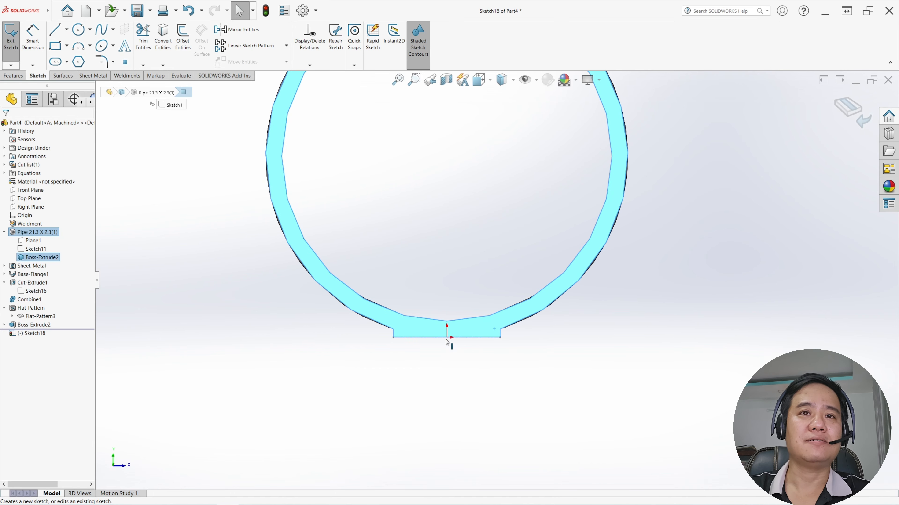
pyautogui.scroll(3, 212, 156)
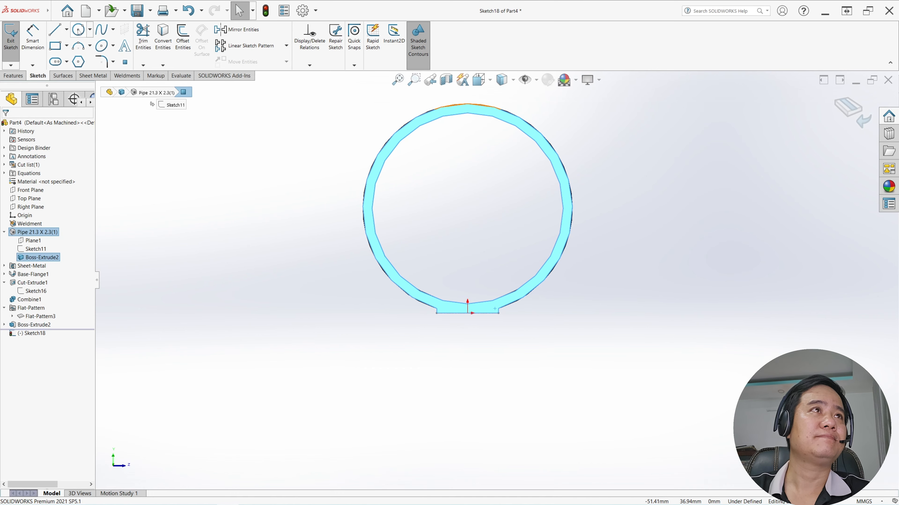
pyautogui.click(228, 140)
pyautogui.click(86, 32)
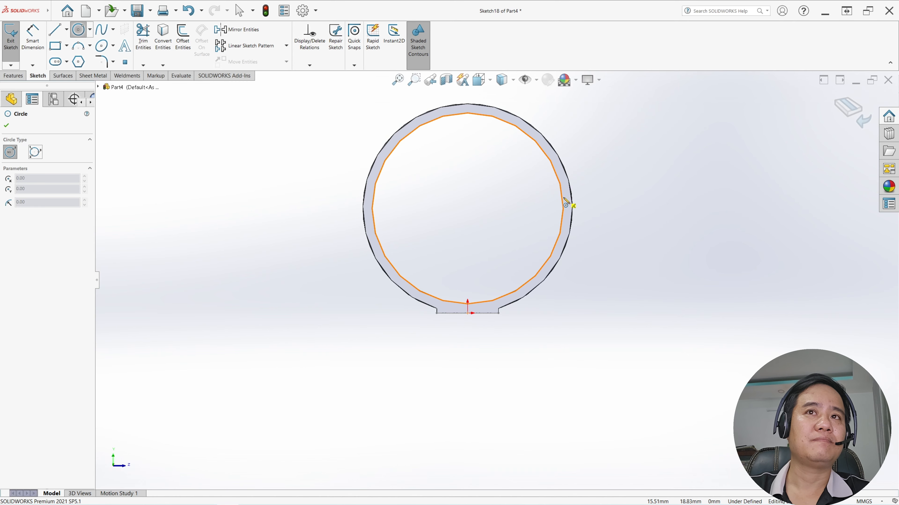
pyautogui.click(468, 210)
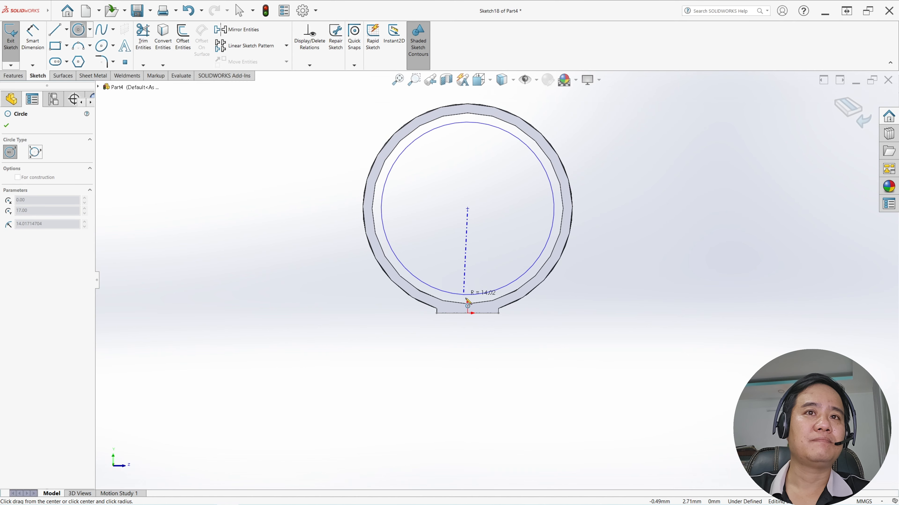
pyautogui.click(437, 312)
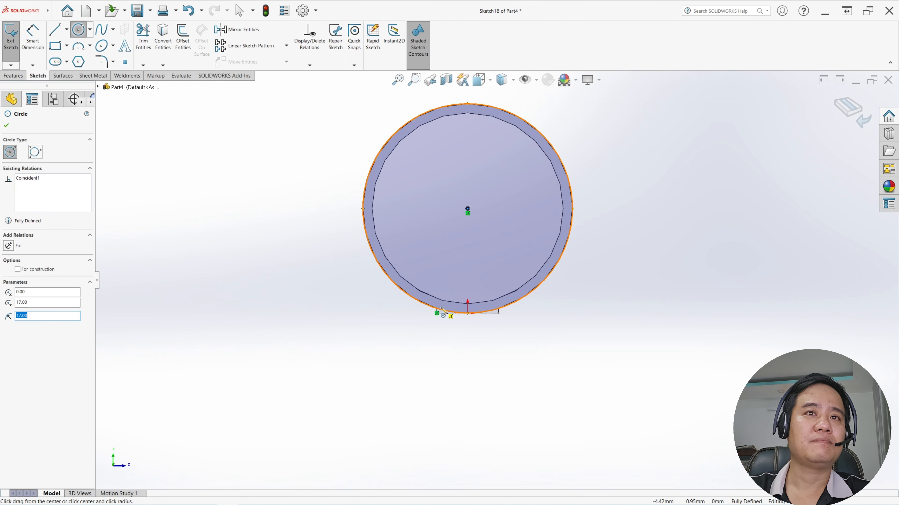
pyautogui.press('Escape')
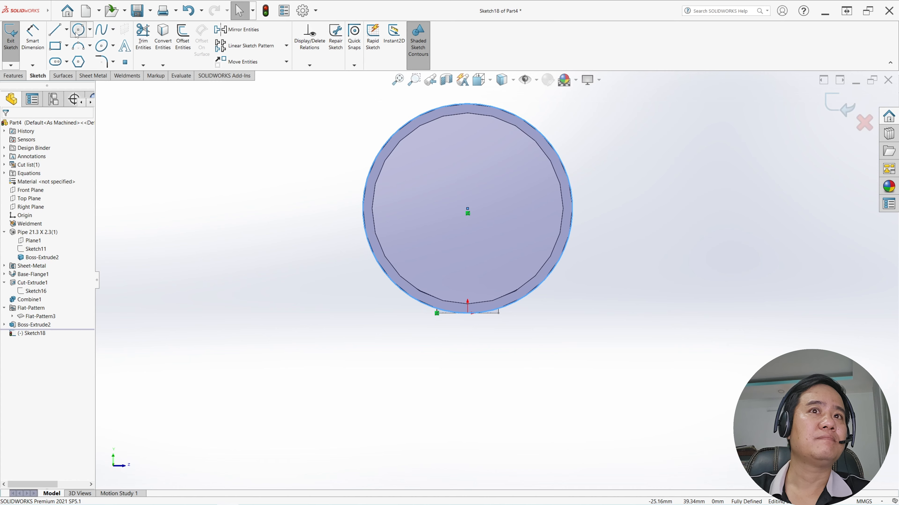
# - Draw a second, slightly larger circle from the pipe centre through the strip's outer corner on the opposite side
pyautogui.click(78, 30)
pyautogui.click(467, 210)
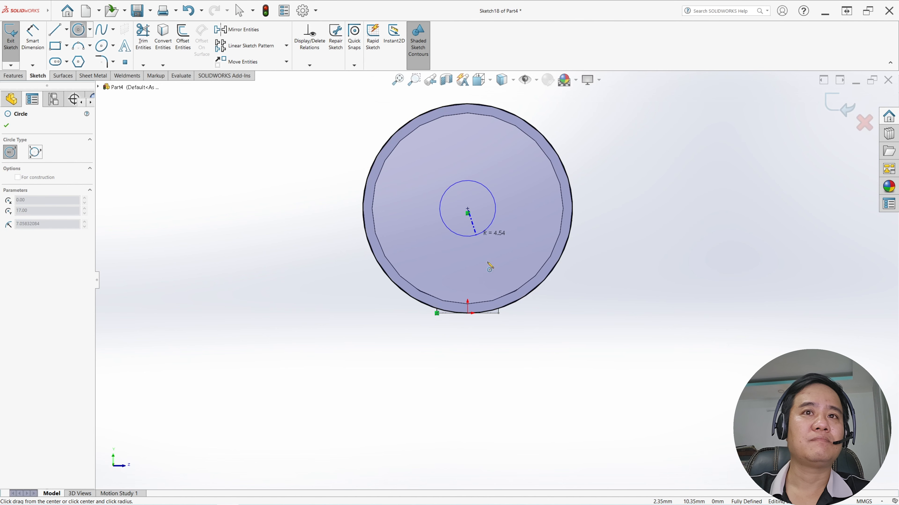
pyautogui.click(499, 313)
pyautogui.press('Escape')
pyautogui.scroll(3, 499, 283)
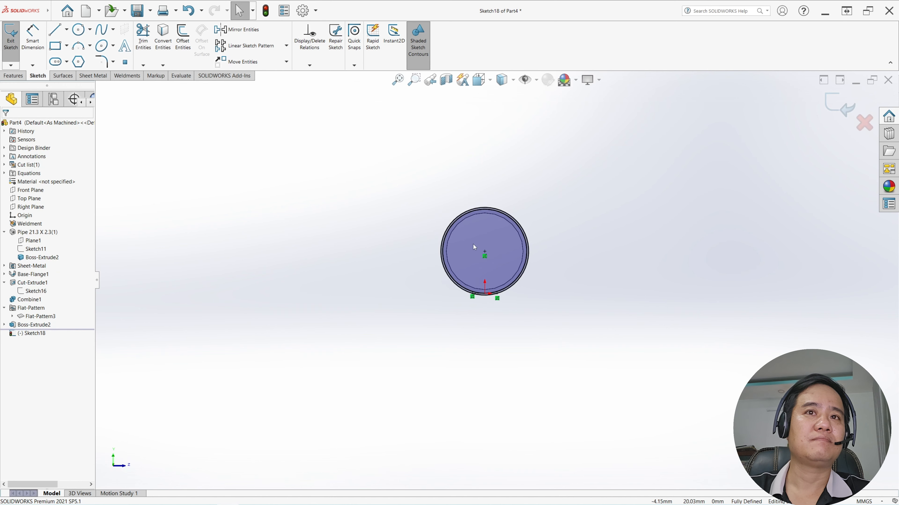
# - Exit the sketch and cut-extrude the thin ring between the two circles with Through All along the pipe
pyautogui.moveTo(473, 245)
pyautogui.mouseDown(button='middle')
pyautogui.moveTo(433, 252)
pyautogui.moveTo(433, 267)
pyautogui.mouseUp(button='middle')
pyautogui.click(11, 39)
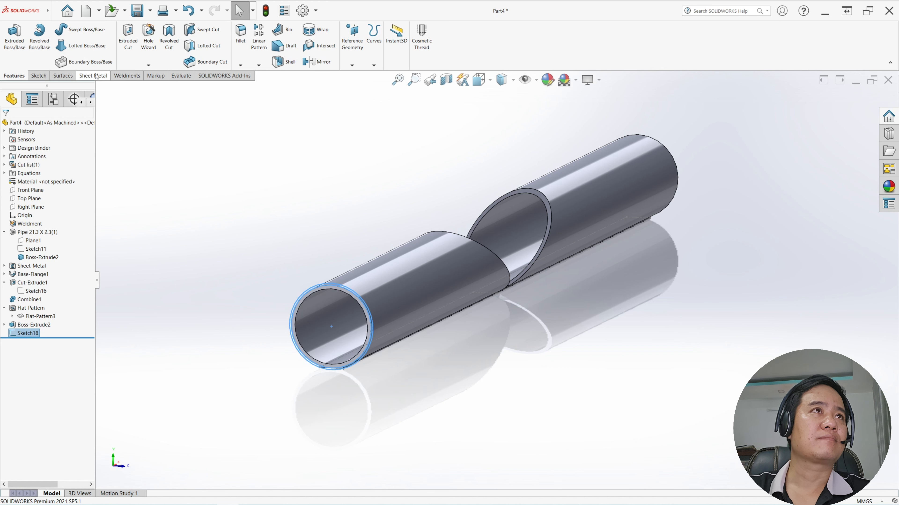
pyautogui.click(129, 46)
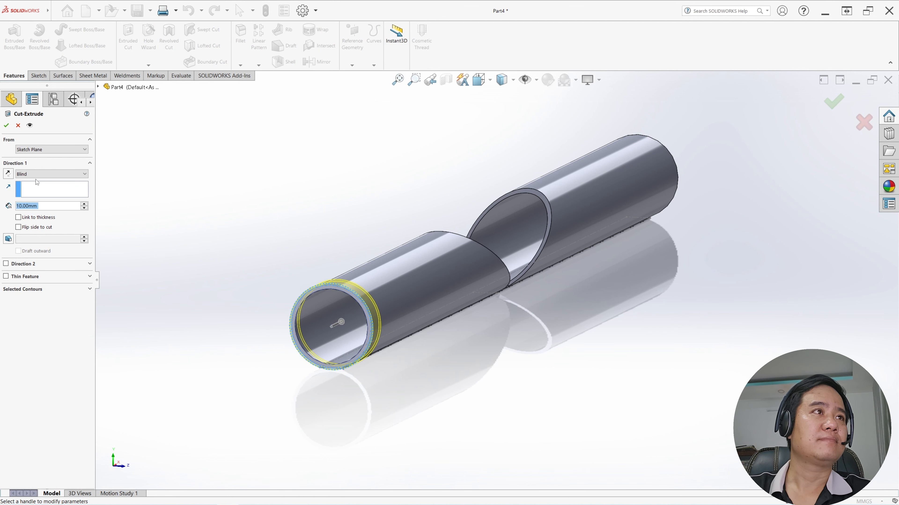
pyautogui.click(37, 174)
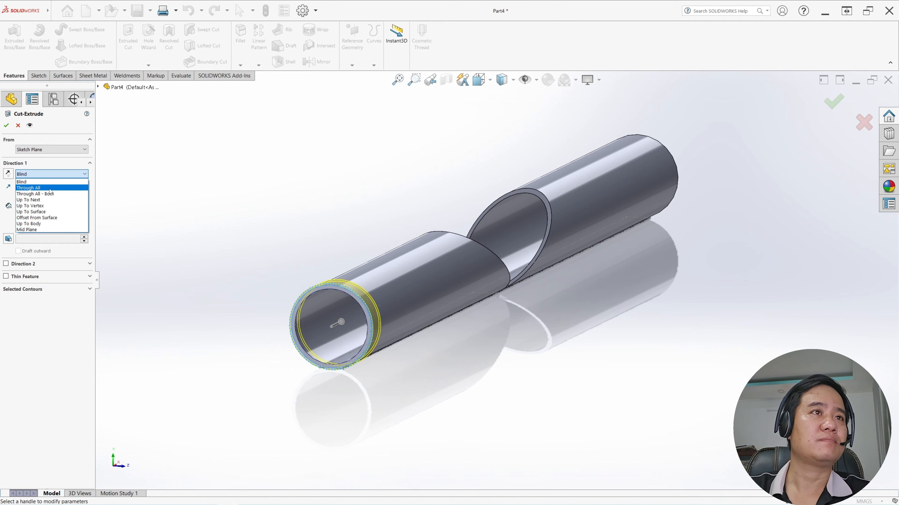
pyautogui.click(50, 189)
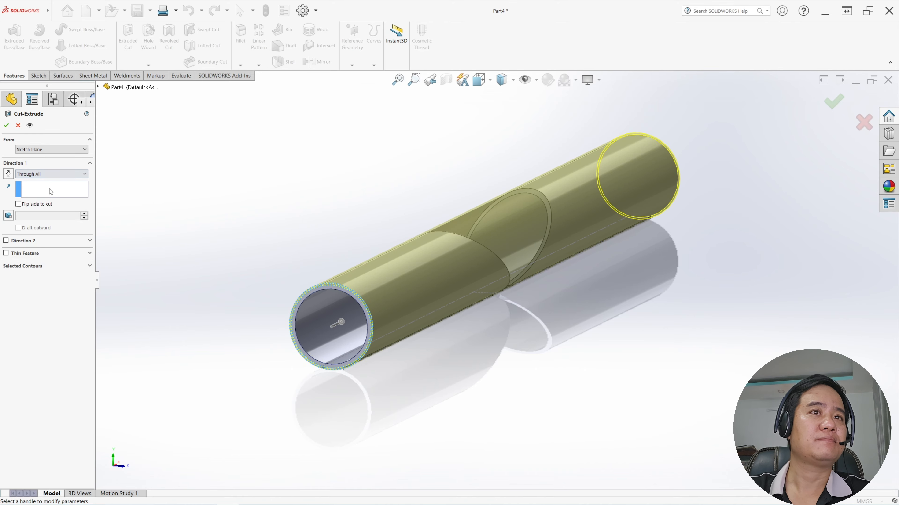
pyautogui.click(7, 128)
# - Examine the curved joining strip from several angles, switching the part between its flat pattern and folded state
pyautogui.moveTo(475, 248); pyautogui.dragTo(399, 279, button='middle')
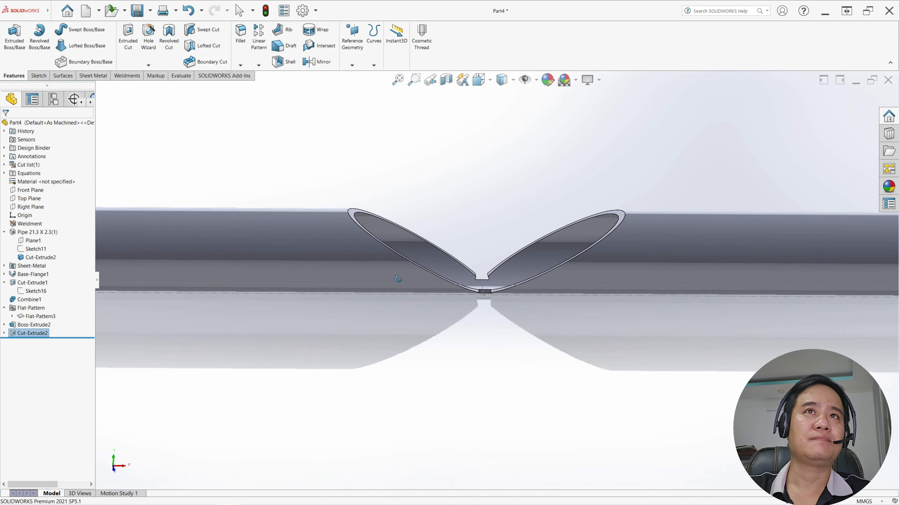
pyautogui.scroll(5, 566, 277)
pyautogui.moveTo(566, 277); pyautogui.dragTo(535, 297, button='middle')
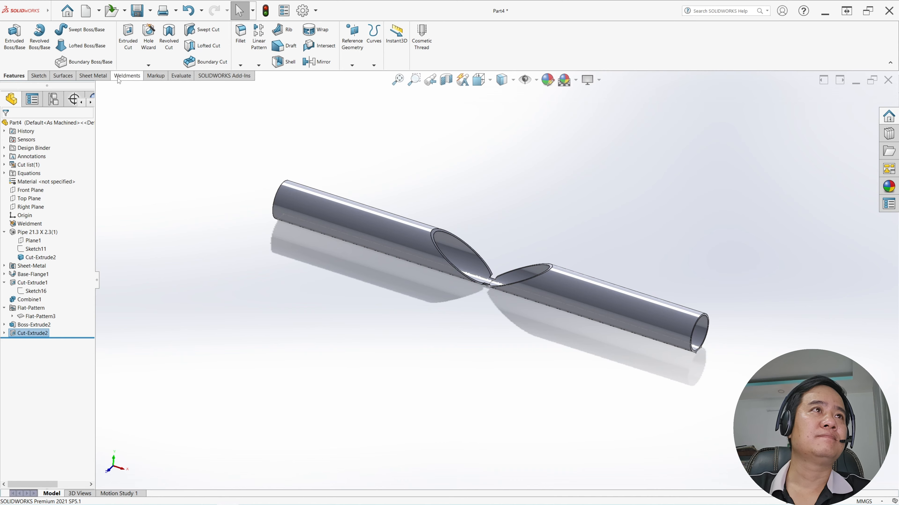
pyautogui.click(93, 75)
pyautogui.click(396, 62)
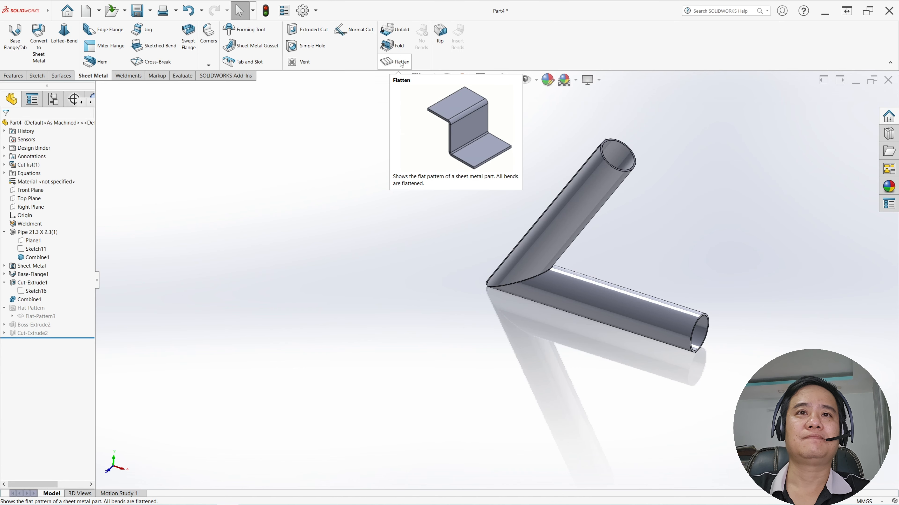
pyautogui.click(401, 63)
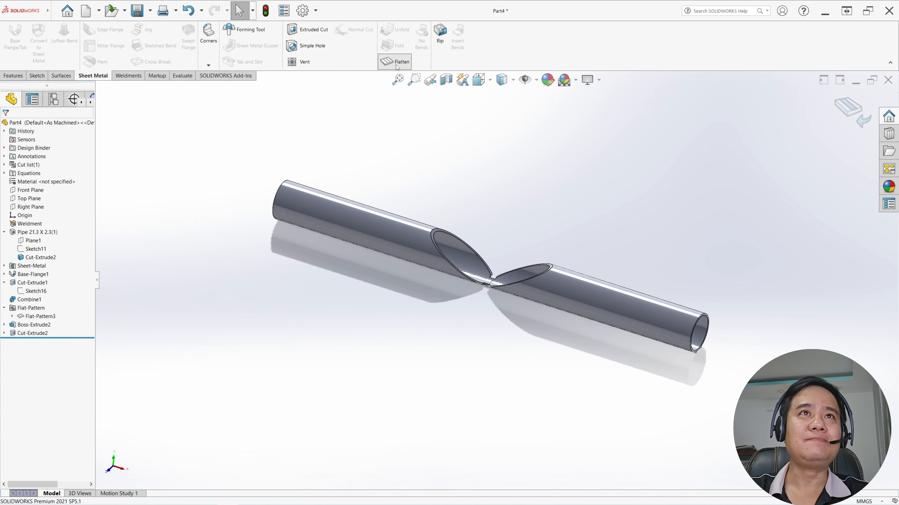
pyautogui.moveTo(542, 211); pyautogui.dragTo(698, 251, button='middle')
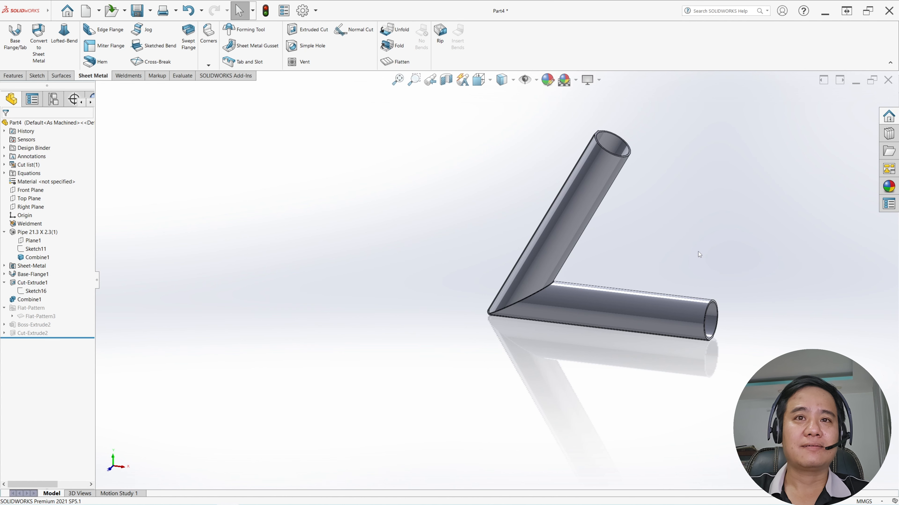
pyautogui.scroll(-2, 732, 277)
pyautogui.scroll(2, 695, 284)
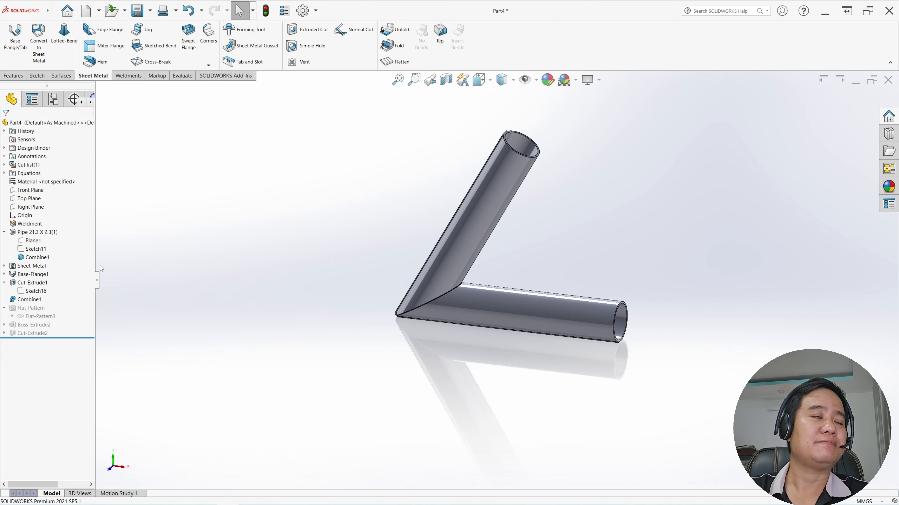
# - Edit the base flange's Sketch1 and set the horizontal leg's length to 300 mm
pyautogui.click(4, 274)
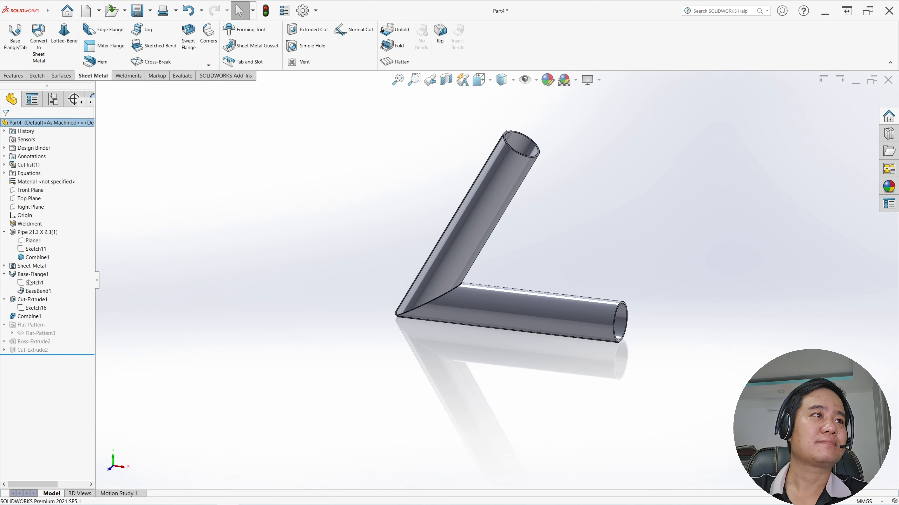
pyautogui.click(33, 283)
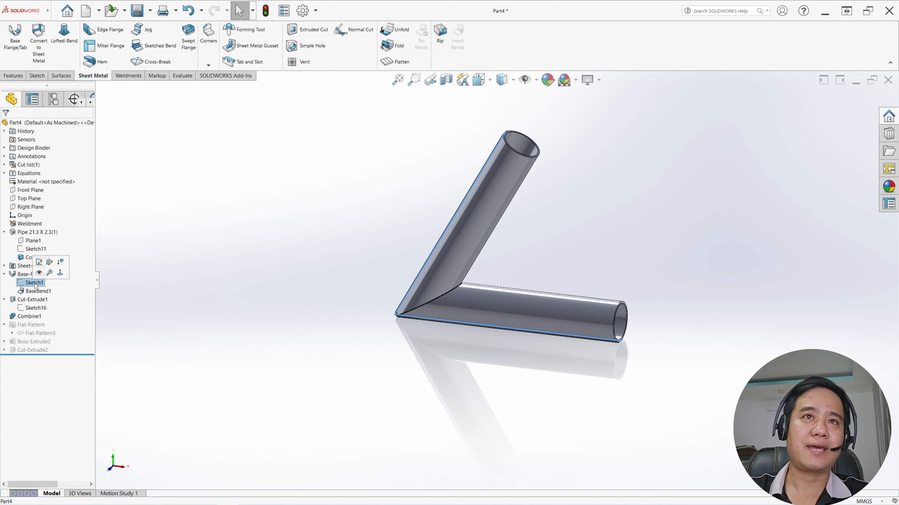
pyautogui.click(39, 262)
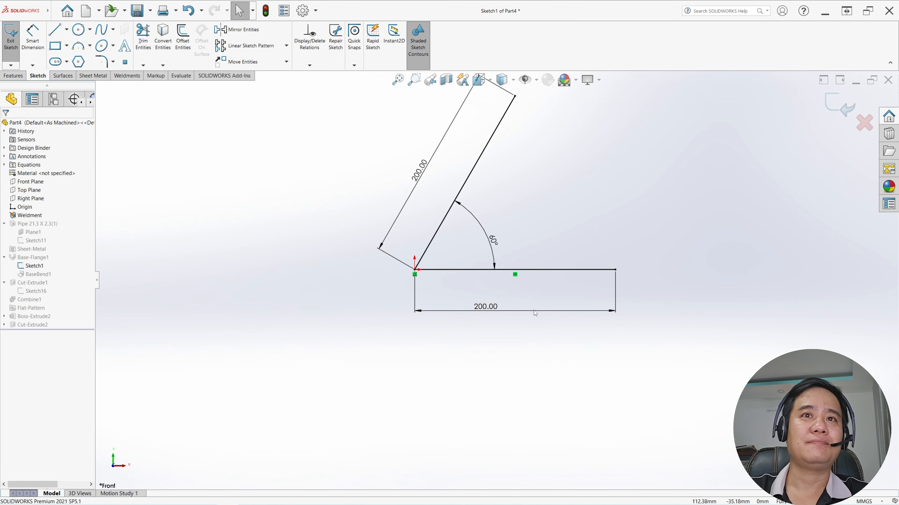
pyautogui.doubleClick(489, 298)
pyautogui.write('3')
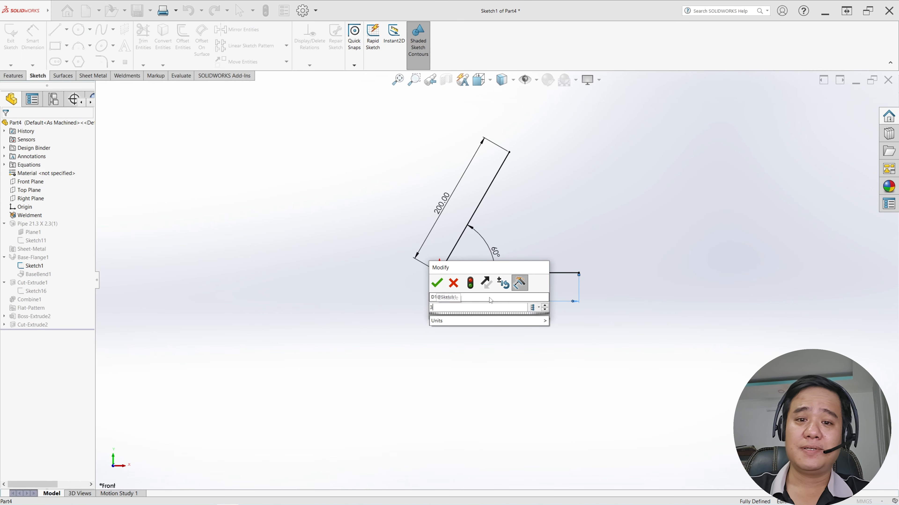
pyautogui.write('00')
pyautogui.press('Return')
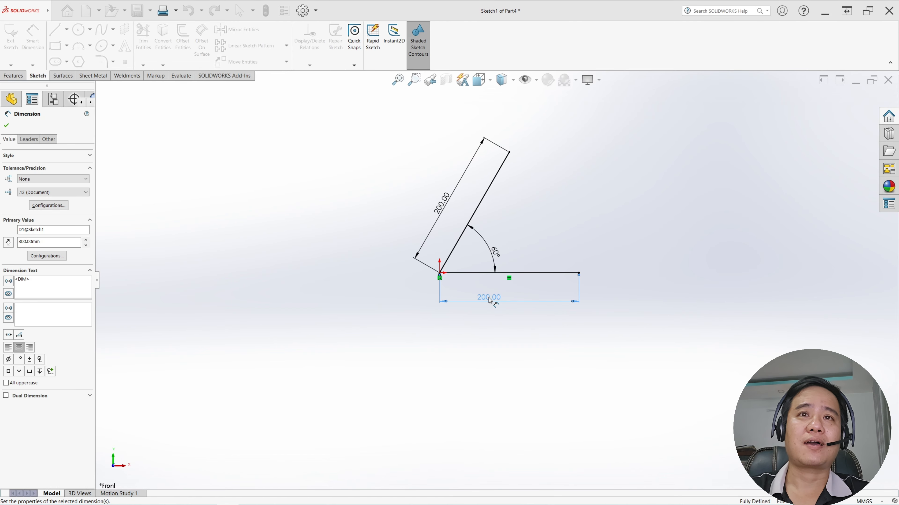
# - Set the angle between the two legs to 120° and exit the sketch to rebuild the pipe
pyautogui.doubleClick(495, 252)
pyautogui.write('12')
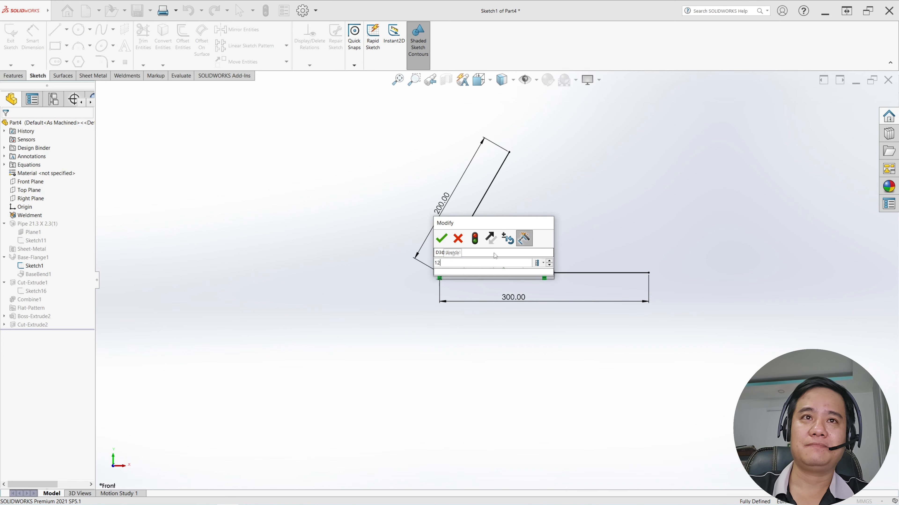
pyautogui.write('0')
pyautogui.press('Return')
pyautogui.click(310, 219)
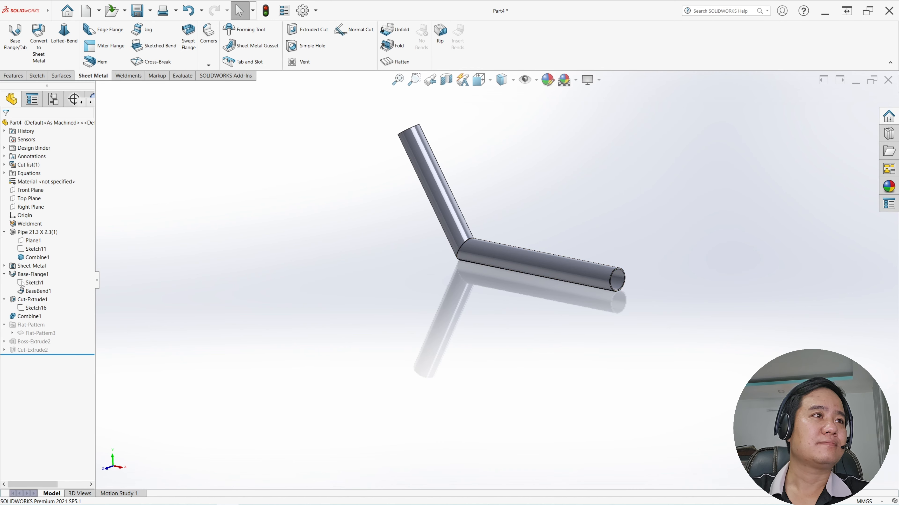
# - Edit the pipe profile sketch, Sketch11, and set its outer diameter to 42 mm
pyautogui.click(34, 250)
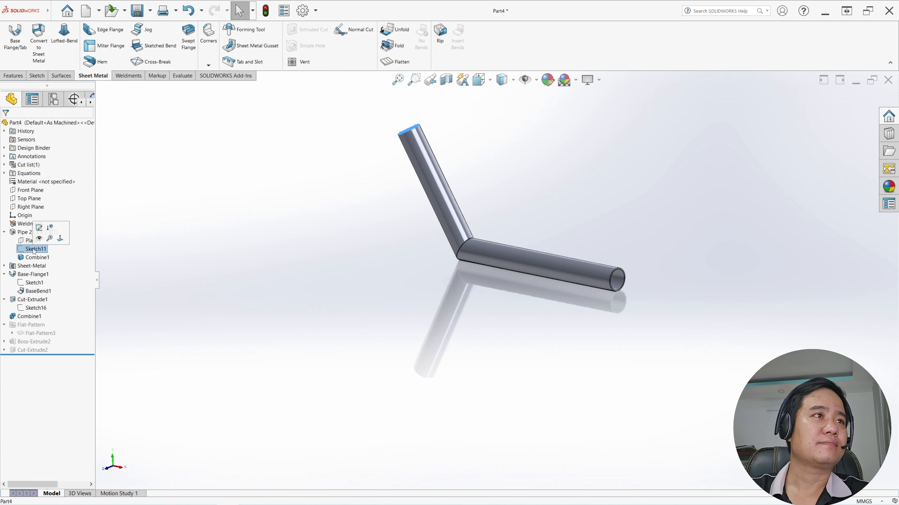
pyautogui.click(39, 228)
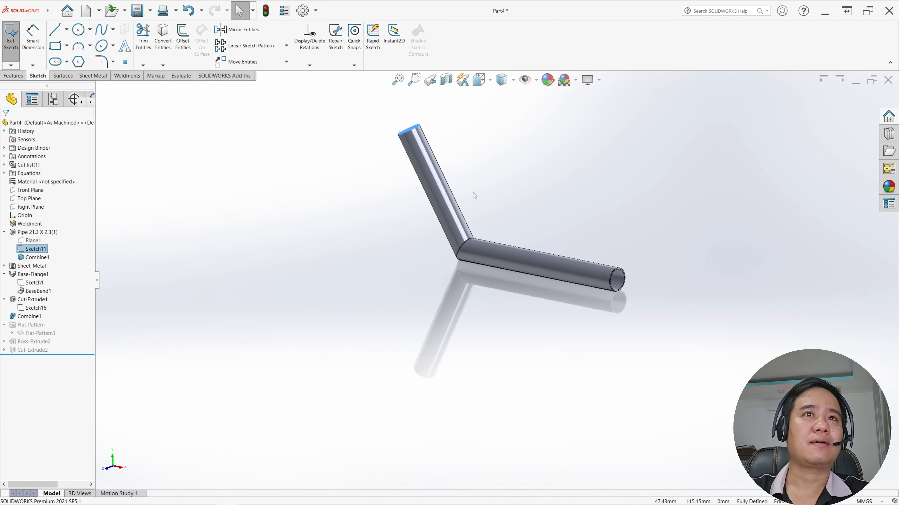
pyautogui.scroll(-9, 432, 263)
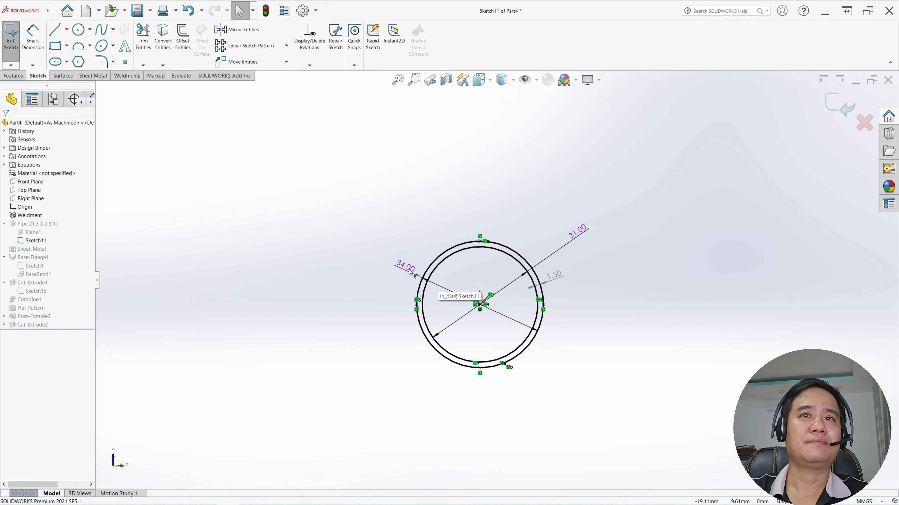
pyautogui.click(388, 263)
pyautogui.doubleClick(388, 264)
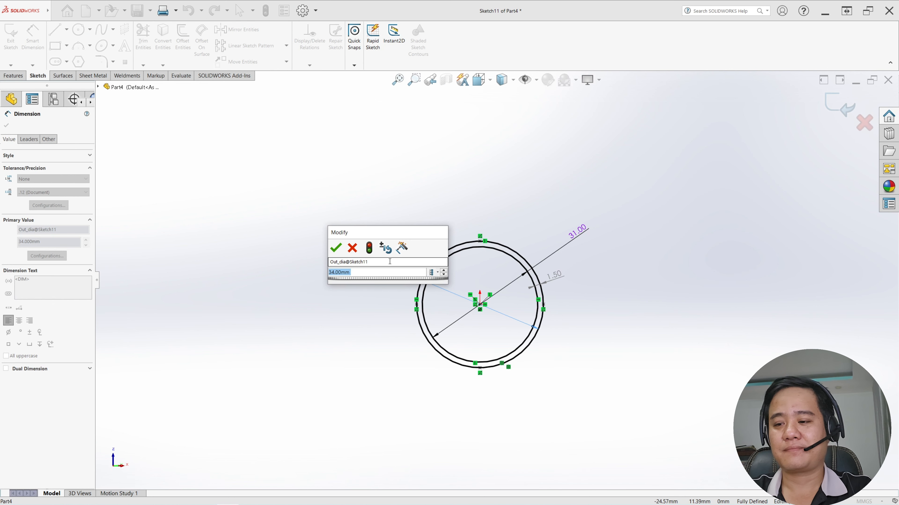
pyautogui.write('42')
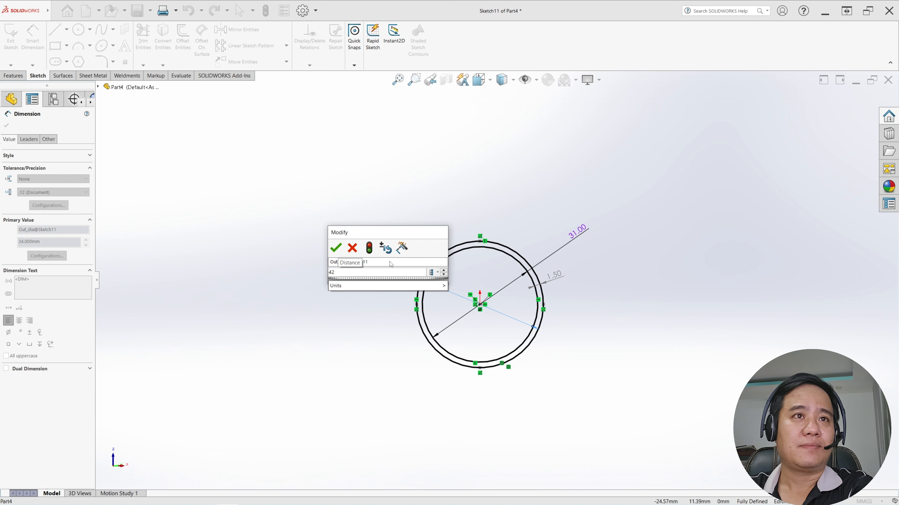
pyautogui.press('Return')
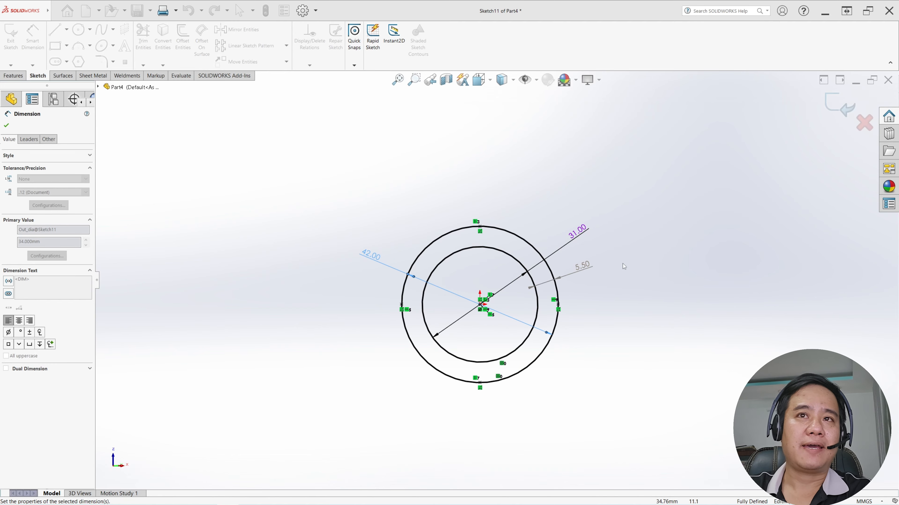
# - Set the pipe profile's inner diameter to 38 mm
pyautogui.doubleClick(578, 236)
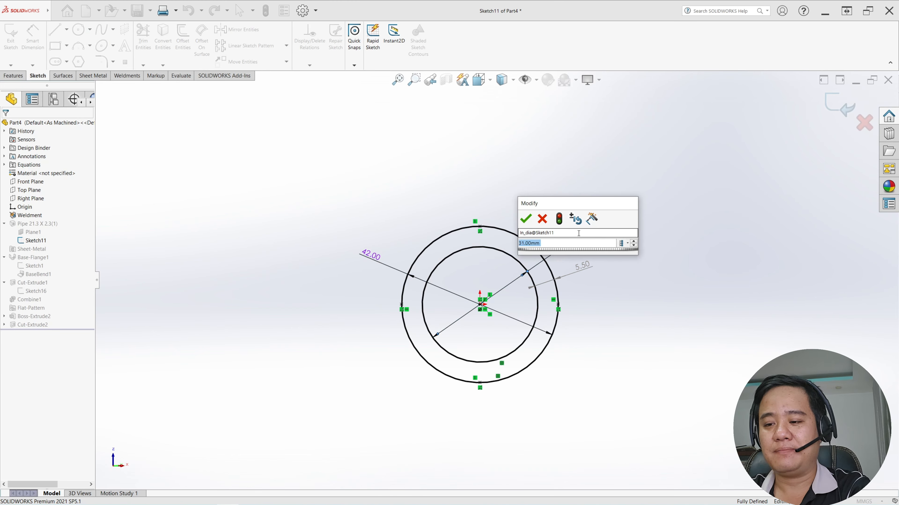
pyautogui.write('38')
pyautogui.press('Return')
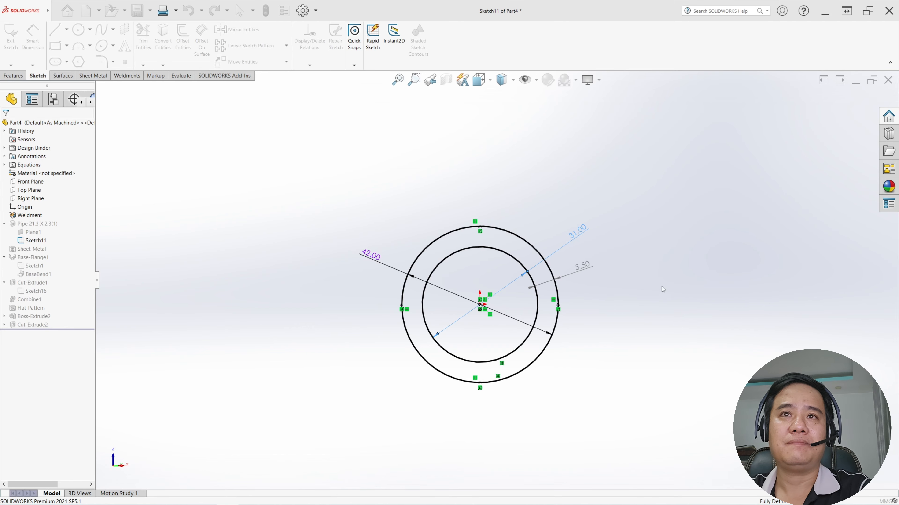
# - Exit the pipe profile sketch to rebuild the pipe and inspect the resized model
pyautogui.click(609, 271)
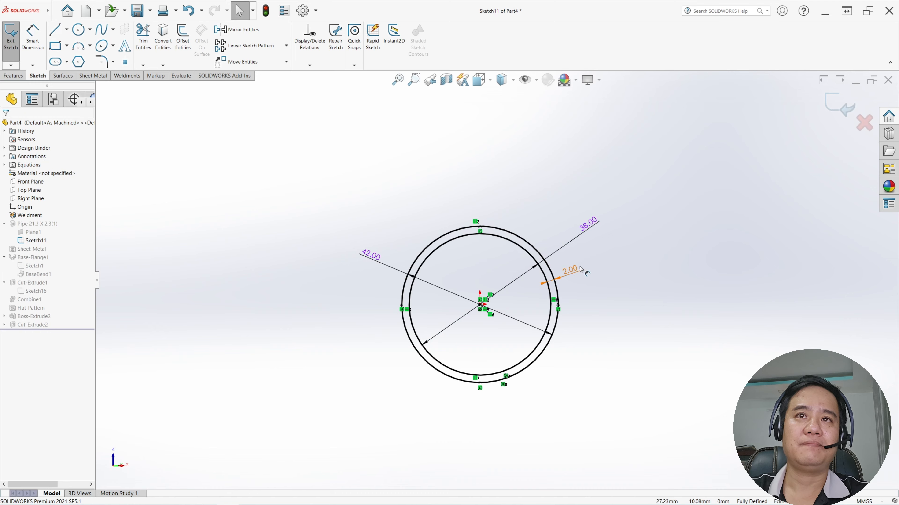
pyautogui.click(5, 51)
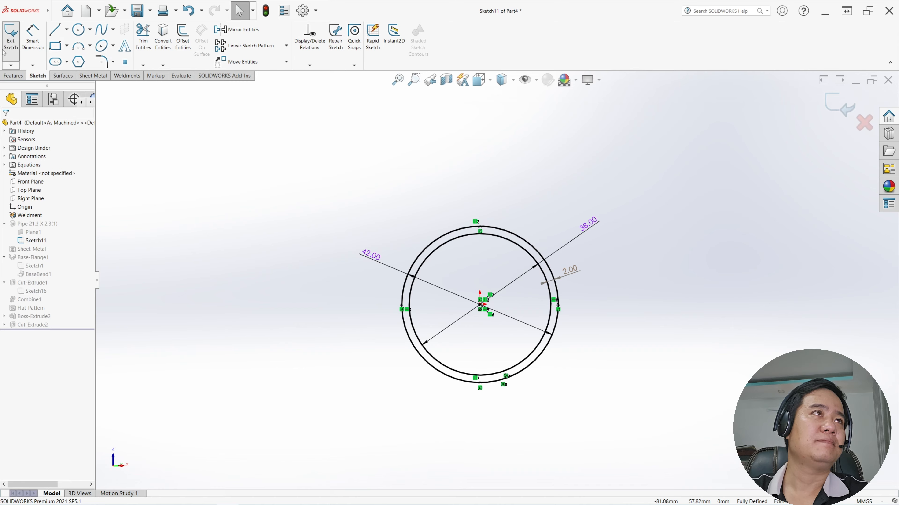
pyautogui.scroll(4, 515, 293)
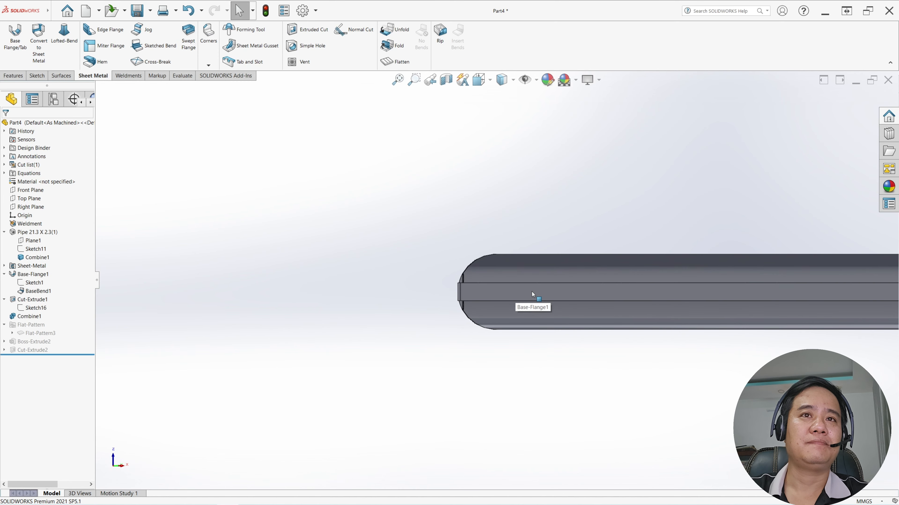
pyautogui.moveTo(611, 321); pyautogui.dragTo(714, 370, button='middle')
pyautogui.scroll(4, 713, 369)
pyautogui.moveTo(620, 317); pyautogui.dragTo(605, 375, button='middle')
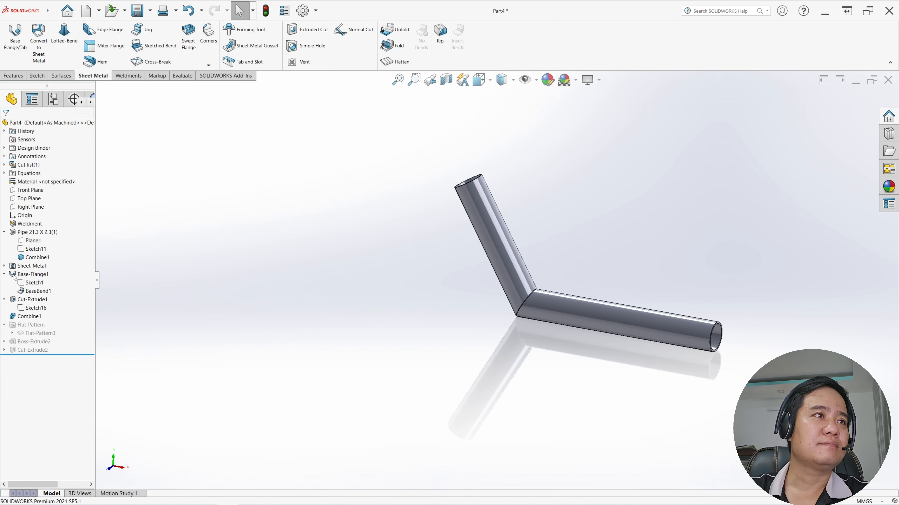
# - Edit the Sheet-Metal feature and set both the bend radius and the thickness to 2 mm
pyautogui.click(26, 267)
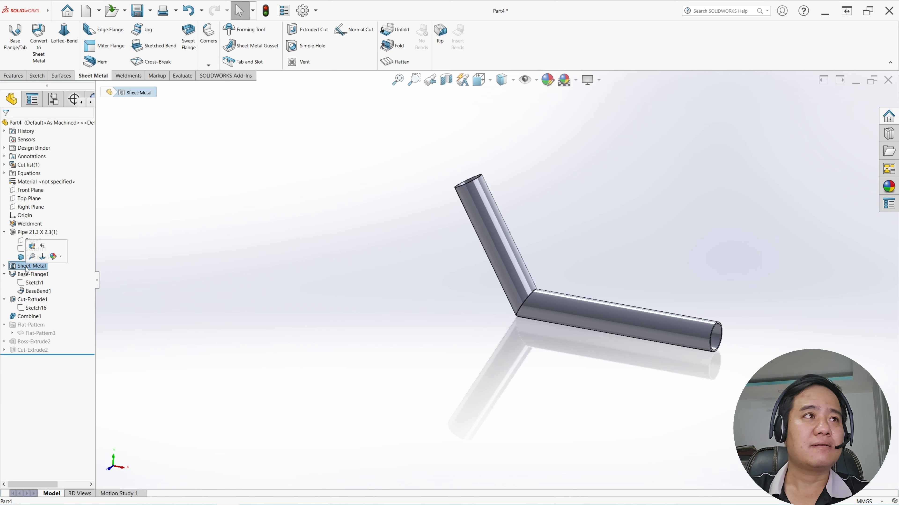
pyautogui.click(31, 247)
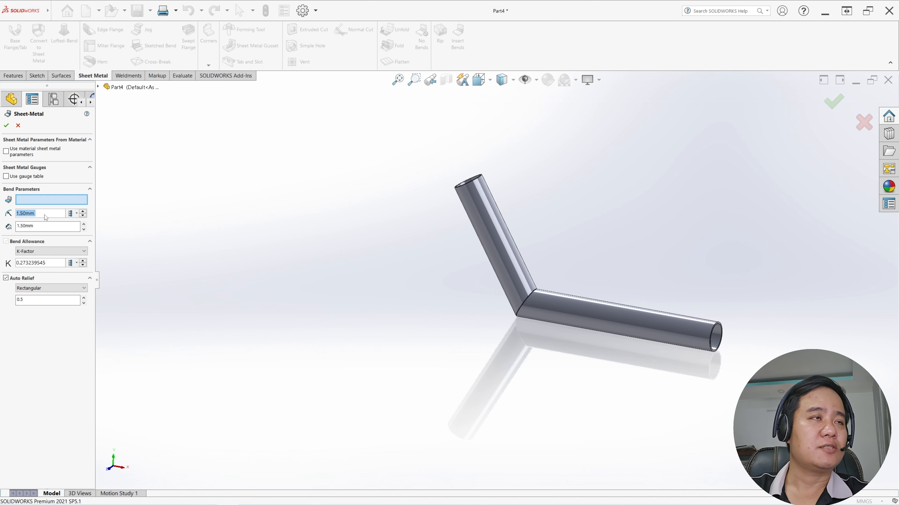
pyautogui.write('2')
pyautogui.press('Tab')
pyautogui.write('2')
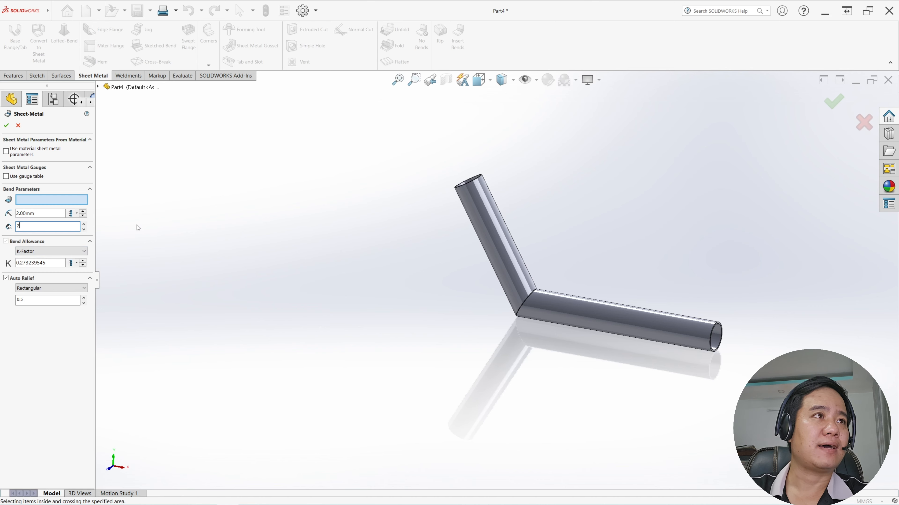
pyautogui.click(6, 125)
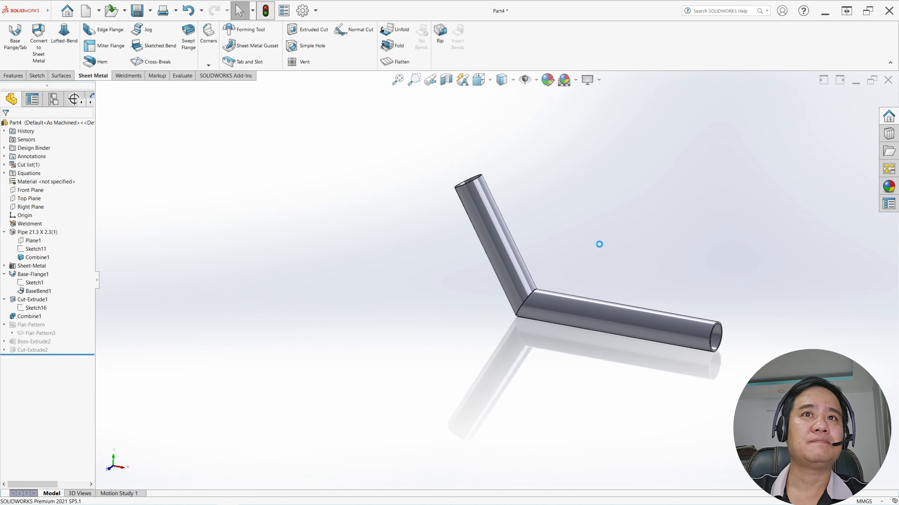
# - Toggle the pipe between its flattened and folded states to check the unfolding, leaving it flattened
pyautogui.moveTo(569, 266)
pyautogui.mouseDown(button='middle')
pyautogui.moveTo(591, 275)
pyautogui.moveTo(580, 273)
pyautogui.mouseUp(button='middle')
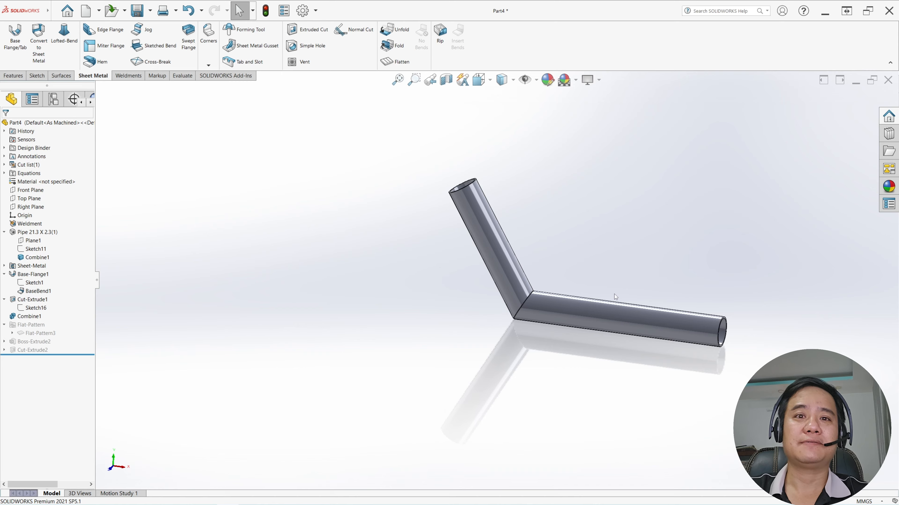
pyautogui.moveTo(592, 293); pyautogui.dragTo(555, 283, button='middle')
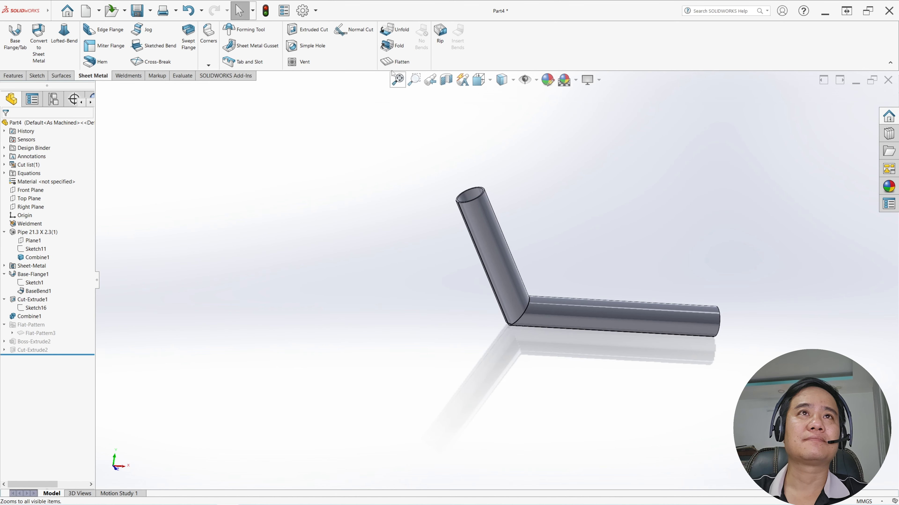
pyautogui.click(394, 67)
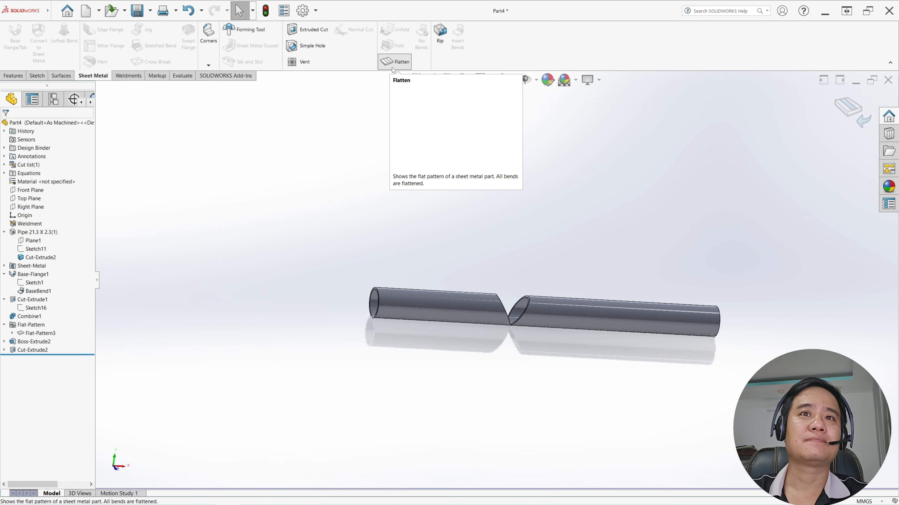
pyautogui.click(394, 62)
pyautogui.moveTo(542, 291)
pyautogui.mouseDown(button='middle')
pyautogui.moveTo(560, 313)
pyautogui.moveTo(546, 307)
pyautogui.mouseUp(button='middle')
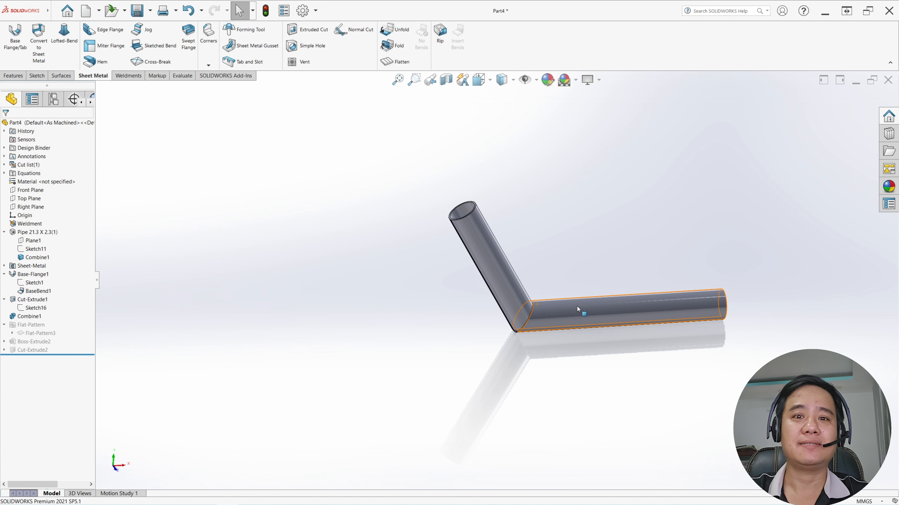
pyautogui.moveTo(547, 311); pyautogui.dragTo(527, 292, button='middle')
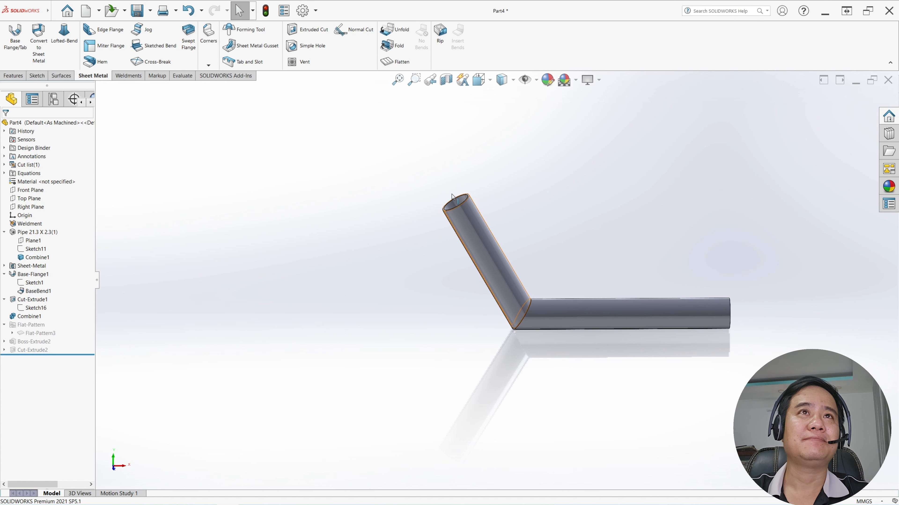
pyautogui.click(394, 62)
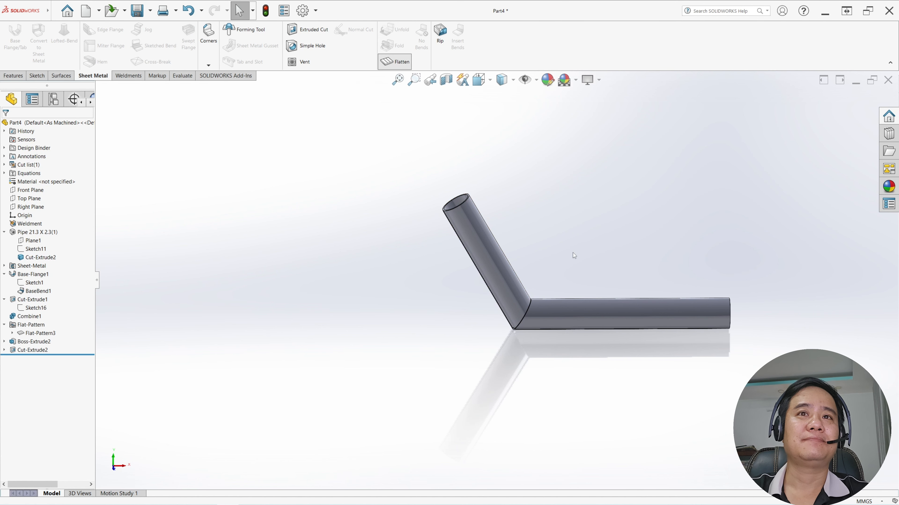
# - Save the flattened pipe as a SOLIDWORKS part named Part1 on the desktop
pyautogui.click(137, 12)
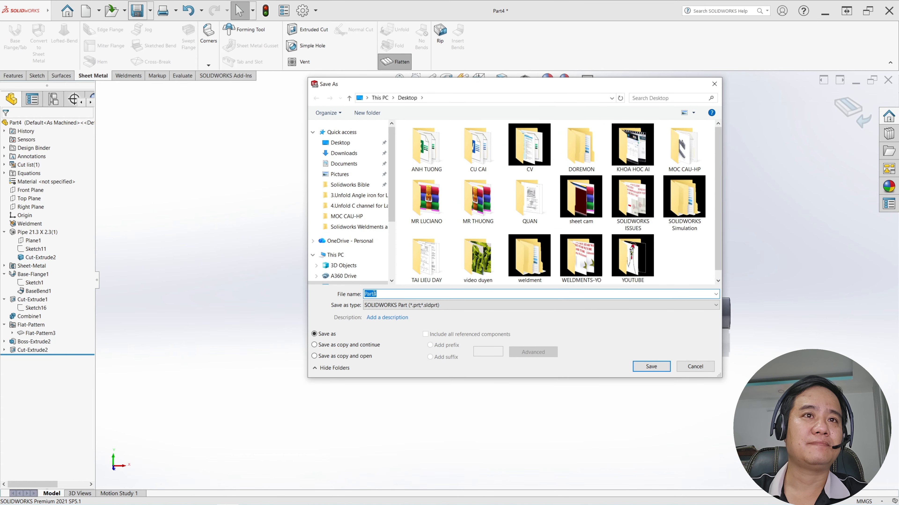
pyautogui.write('Part1')
pyautogui.click(651, 370)
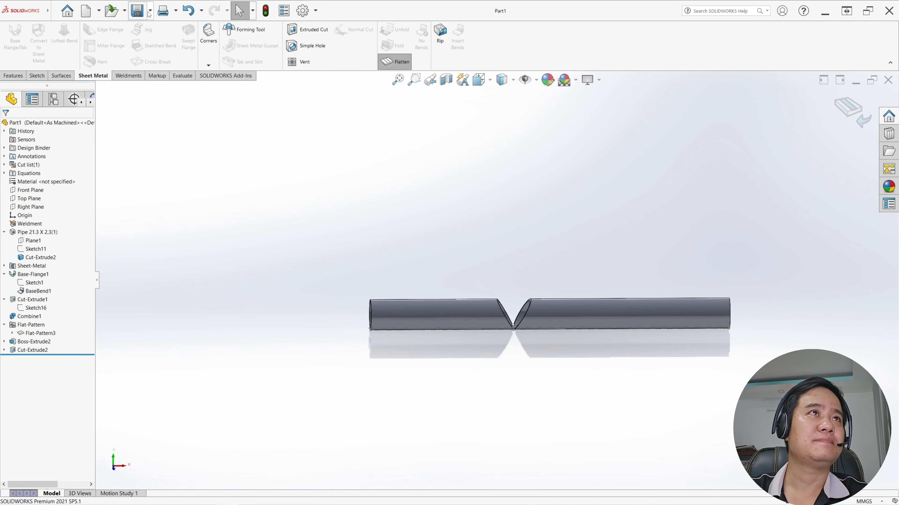
# - Export the flattened pipe to the desktop as Part1 in STEP AP203 format
pyautogui.click(150, 11)
pyautogui.click(145, 33)
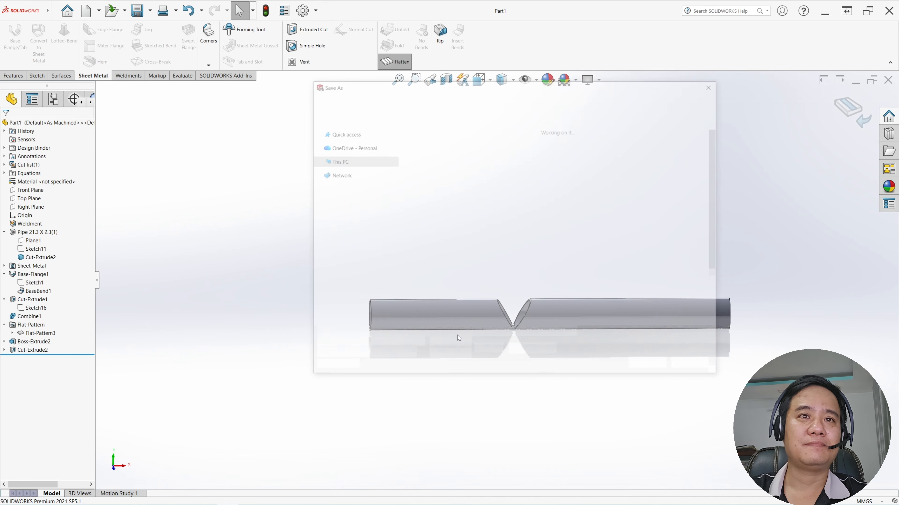
pyautogui.click(457, 305)
pyautogui.click(417, 275)
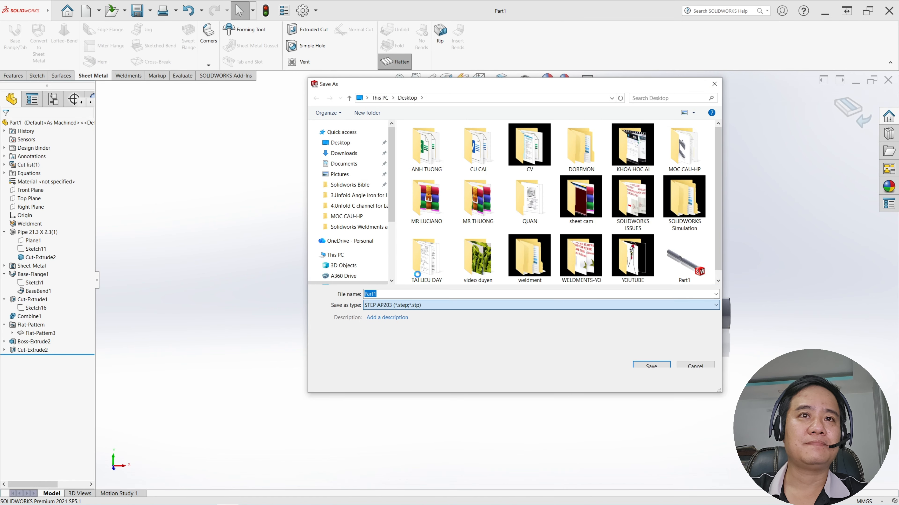
pyautogui.click(651, 382)
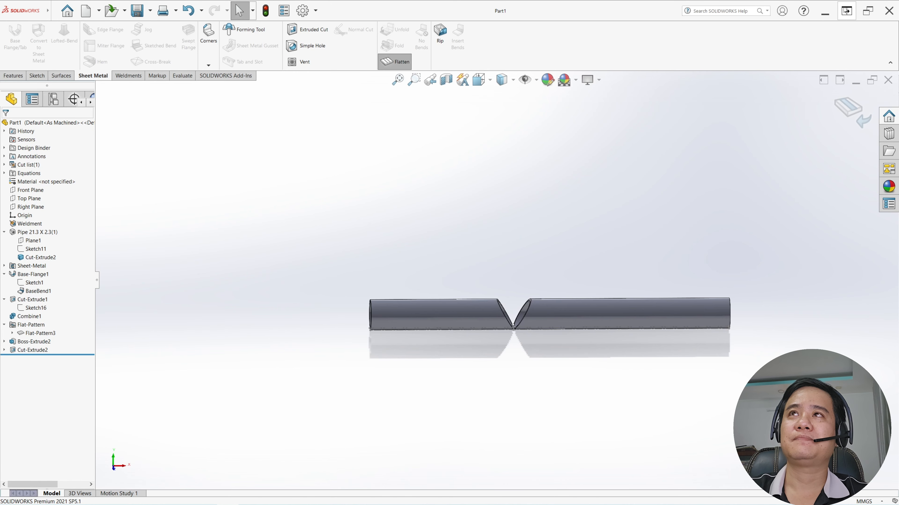
# - Minimise SOLIDWORKS, open TubeKit from the desktop and maximise its window
pyautogui.click(828, 10)
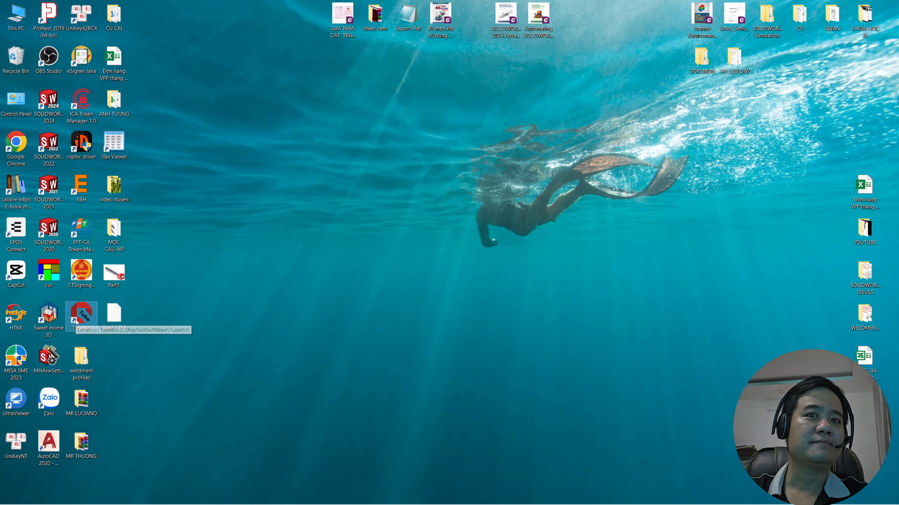
pyautogui.doubleClick(89, 326)
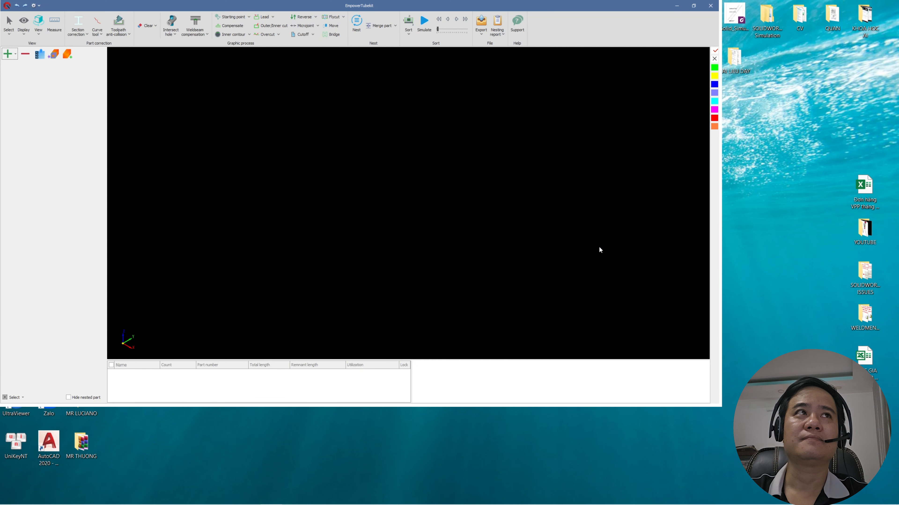
pyautogui.click(693, 6)
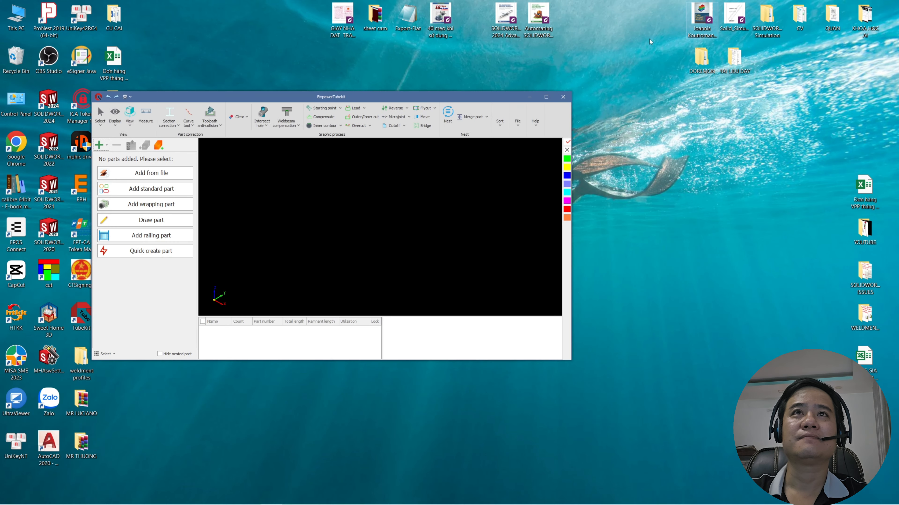
pyautogui.click(546, 97)
# - Add Part1.STEP from the desktop with automatic tube extension and run the cutting simulation
pyautogui.click(60, 81)
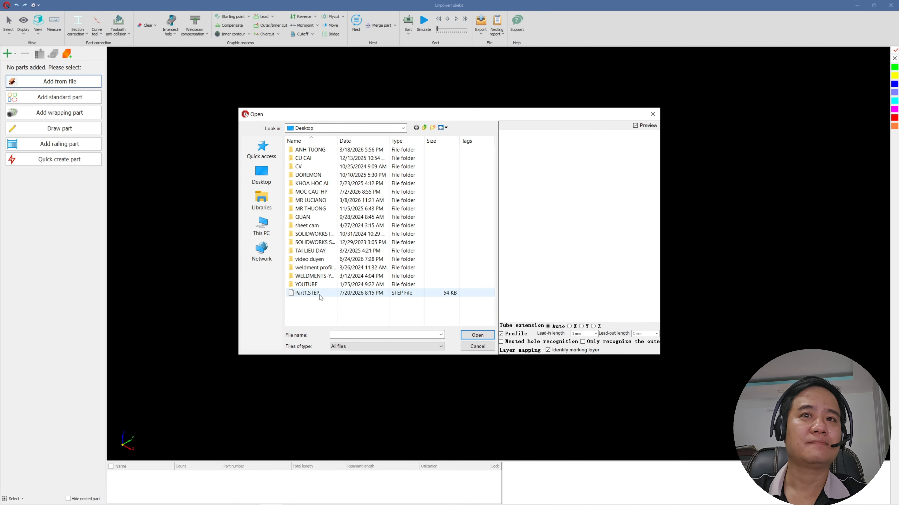
pyautogui.click(308, 293)
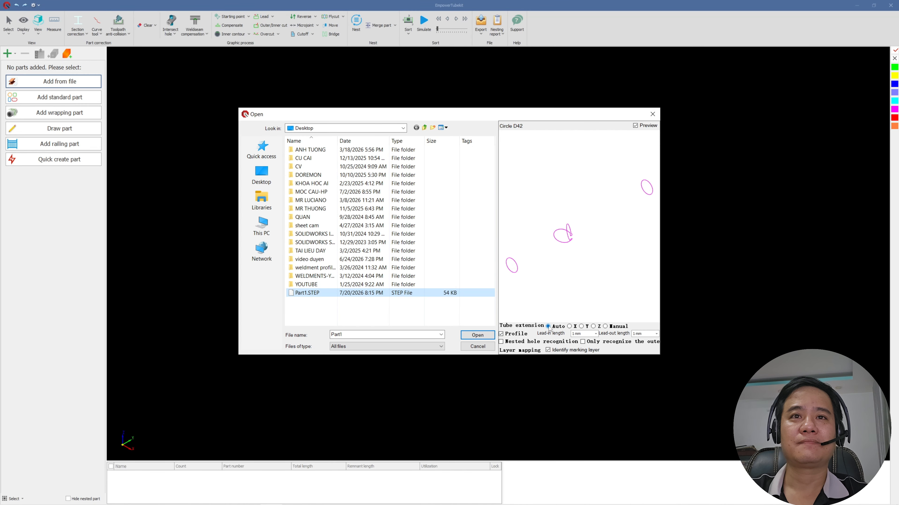
pyautogui.click(476, 336)
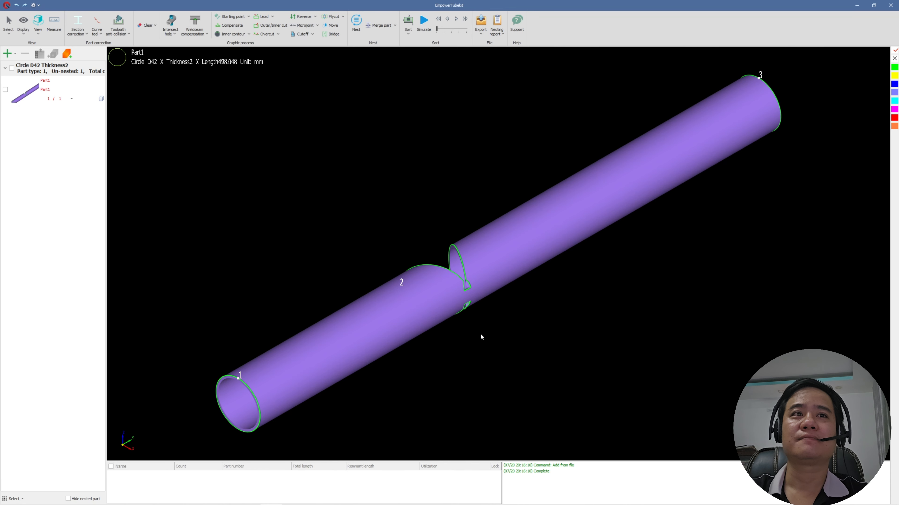
pyautogui.click(423, 25)
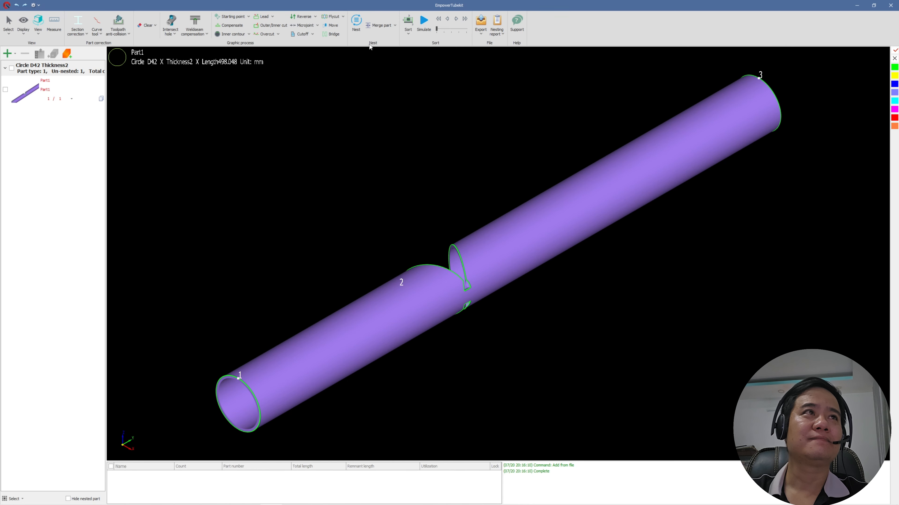
# - Set the quantity of Part1 to 2
pyautogui.click(72, 99)
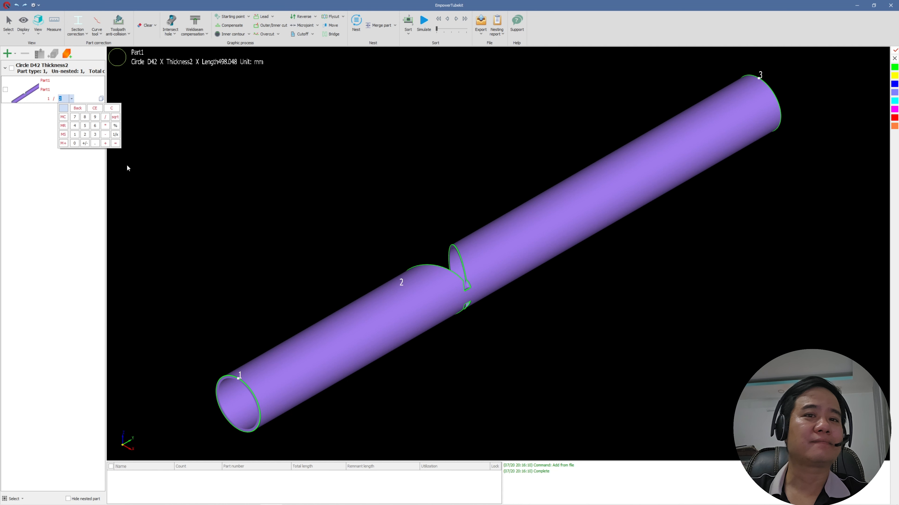
pyautogui.press('Return')
pyautogui.click(31, 176)
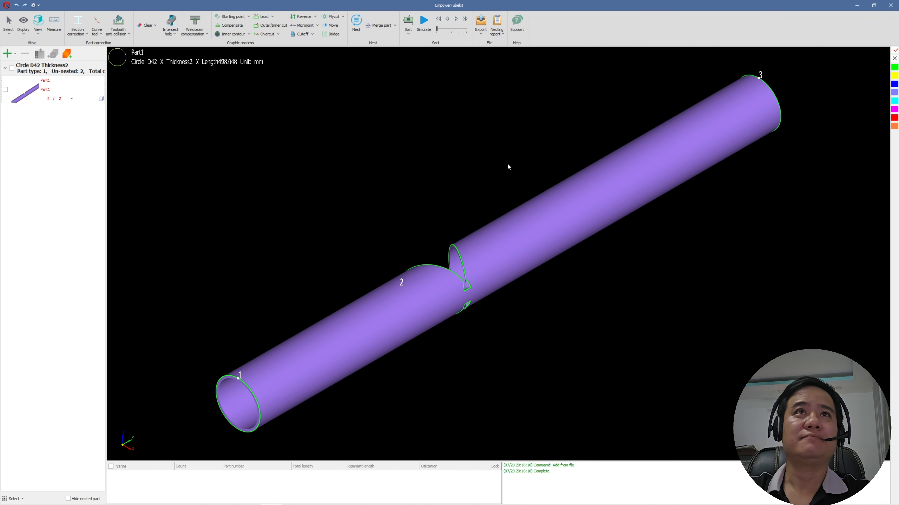
# - Auto-nest all parts on a 1200 mm tube with a 2 mm parts interval and view the nested tube
pyautogui.click(359, 31)
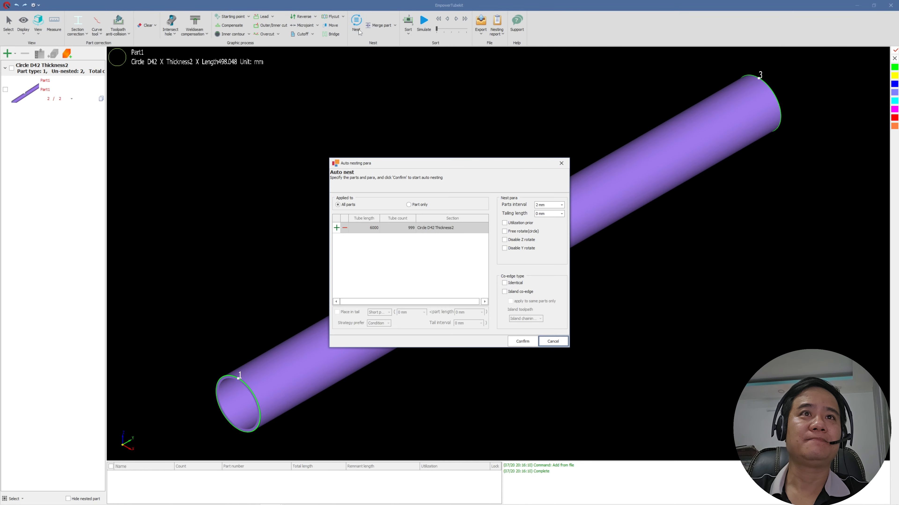
pyautogui.click(374, 227)
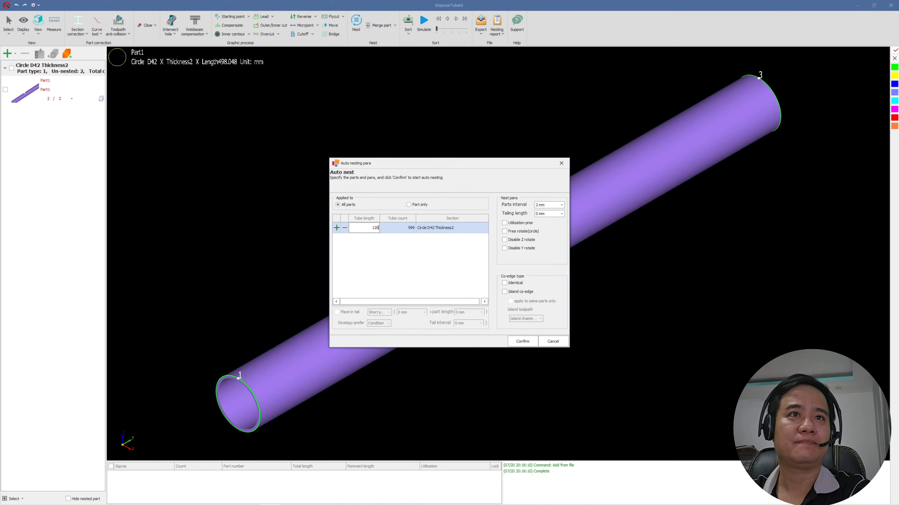
pyautogui.click(526, 341)
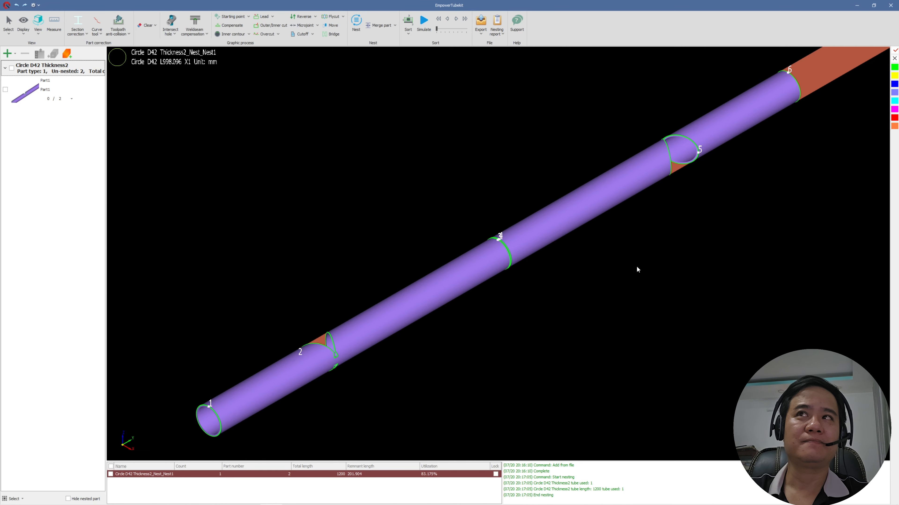
pyautogui.scroll(6, 721, 227)
pyautogui.scroll(-3, 727, 217)
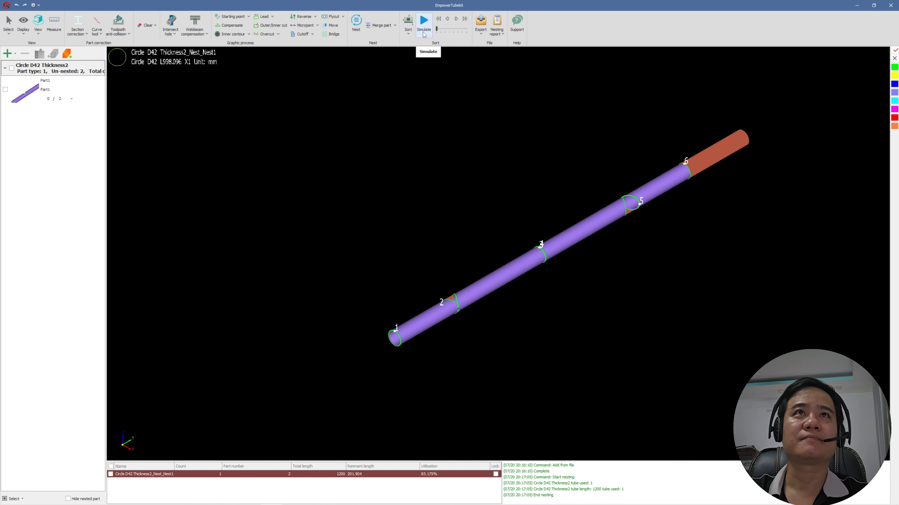
# - Export the nesting result to the Desktop folder, then minimise TubeKit and select the exported file on the desktop
pyautogui.click(481, 34)
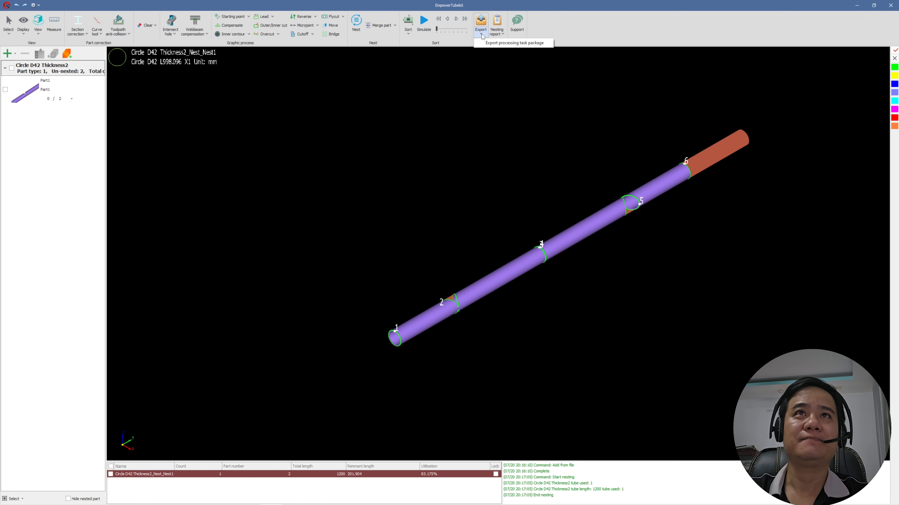
pyautogui.click(482, 22)
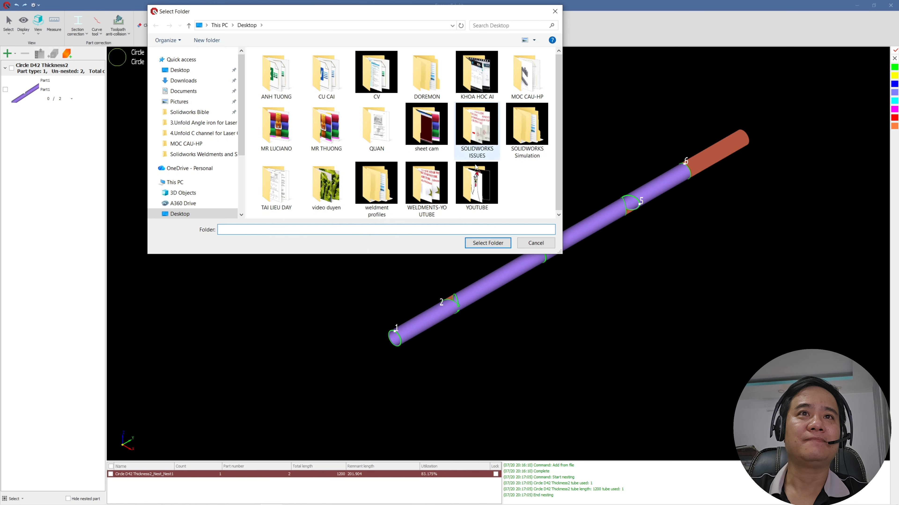
pyautogui.click(488, 242)
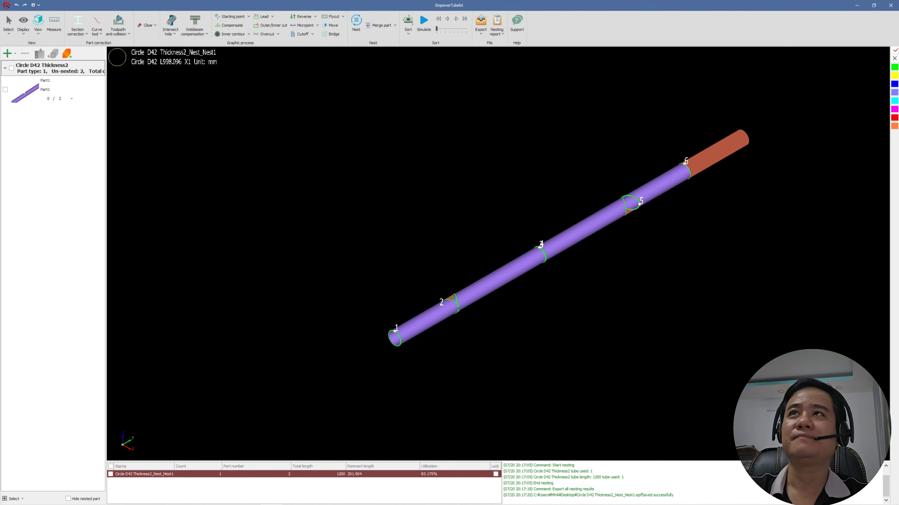
pyautogui.click(857, 5)
pyautogui.click(118, 359)
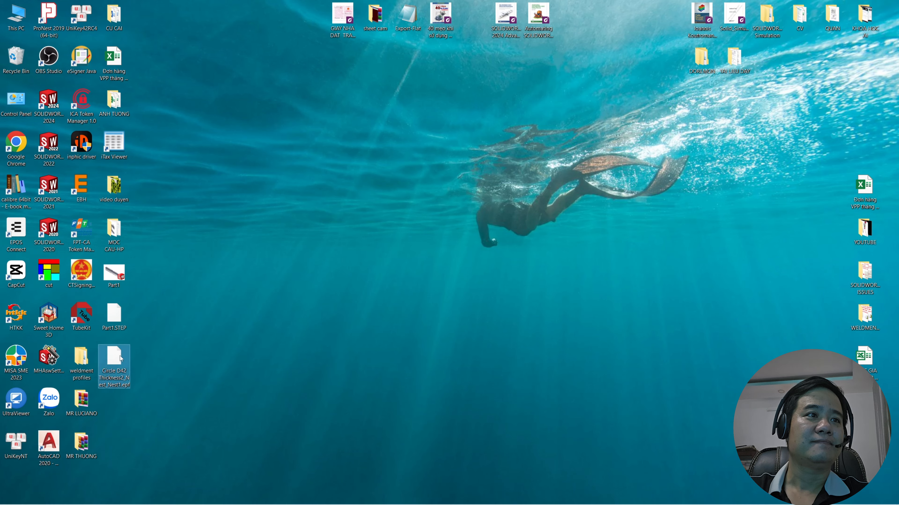